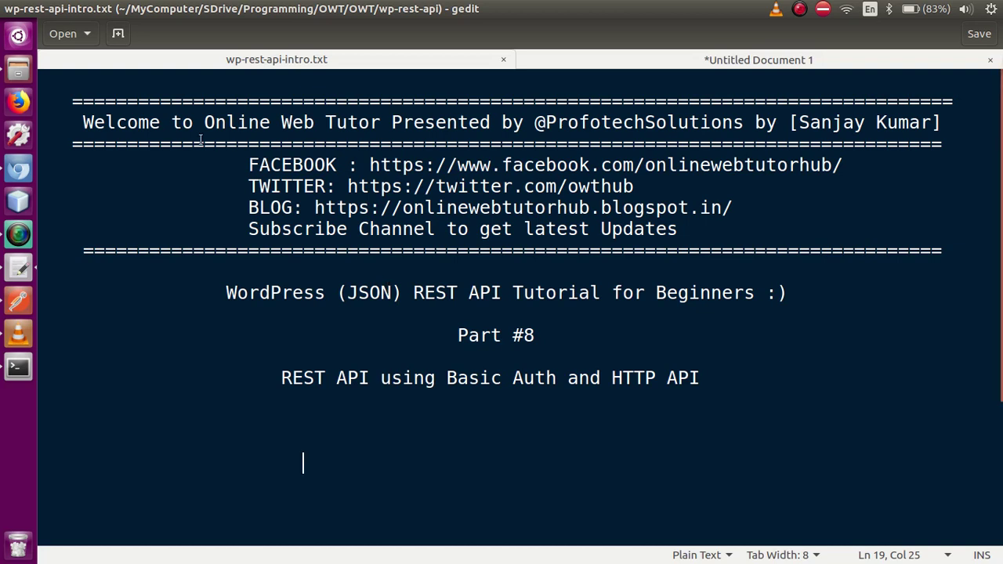
Open WordPress Settings > JSON API and review the active controllers
{"action": "left_click", "coordinate": [24, 170]}
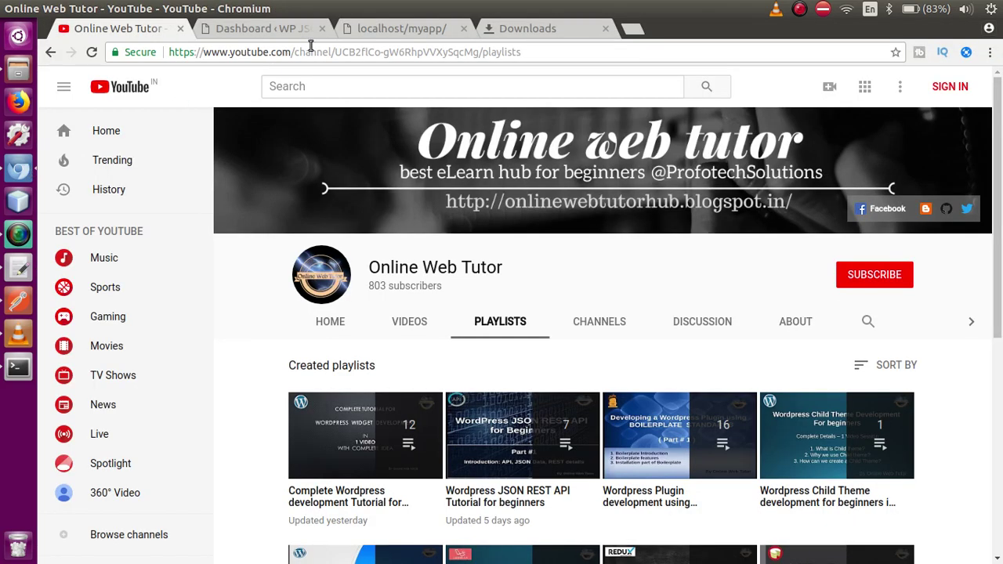
{"action": "left_click", "coordinate": [360, 32]}
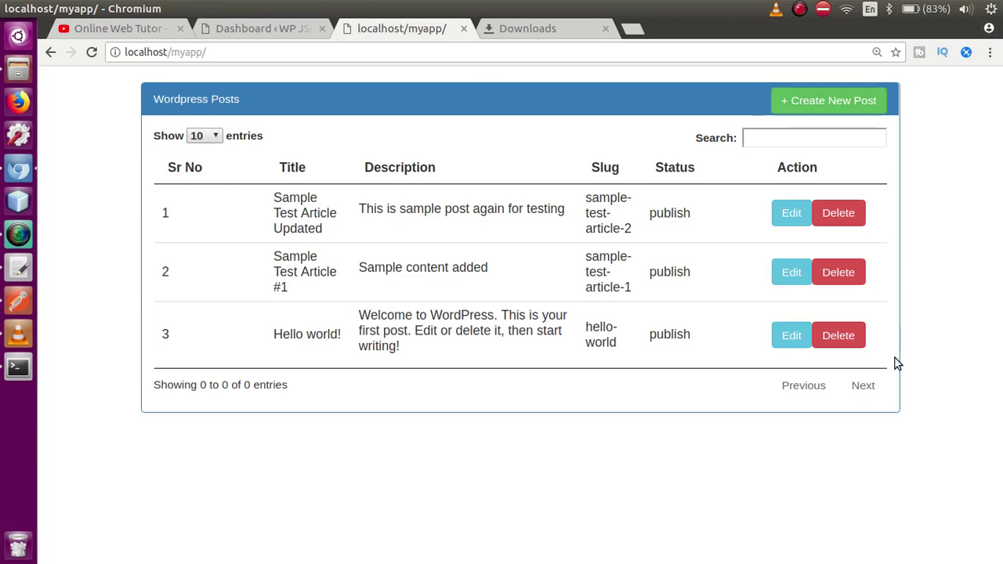
{"action": "left_click", "coordinate": [264, 29]}
{"action": "mouse_move", "coordinate": [87, 437]}
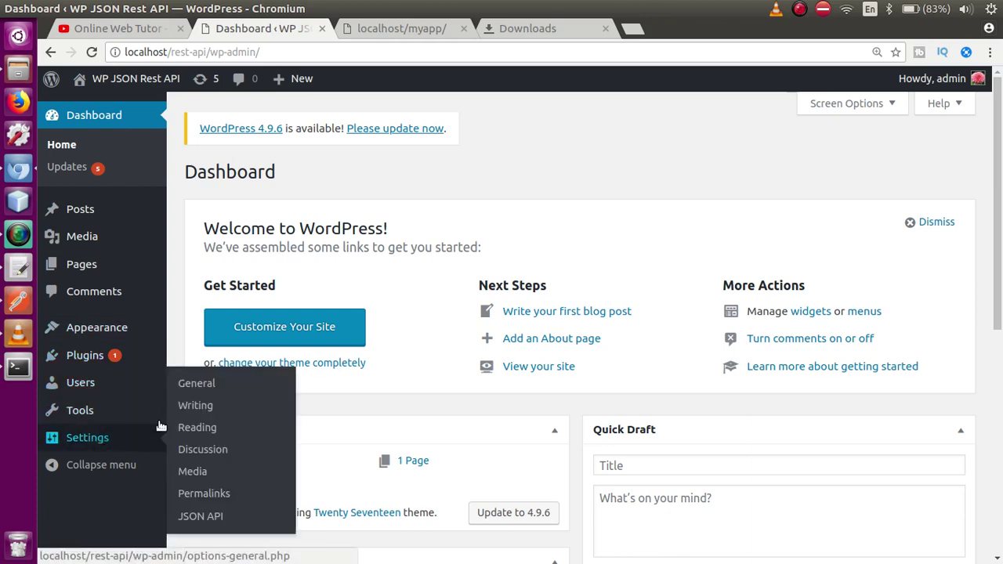
{"action": "left_click", "coordinate": [207, 517]}
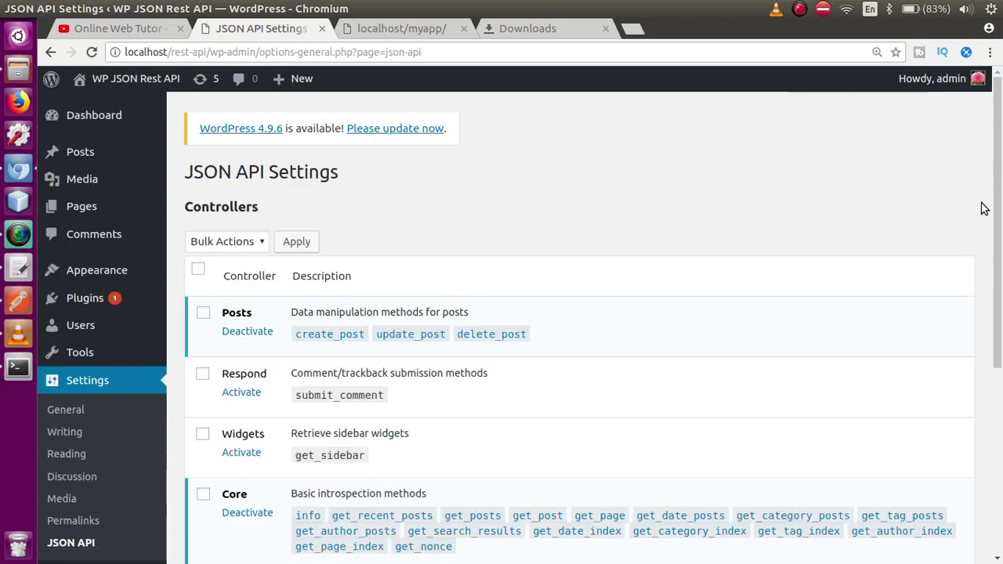
{"action": "scroll", "coordinate": [1000, 238], "scroll_direction": "down", "scroll_amount": 3}
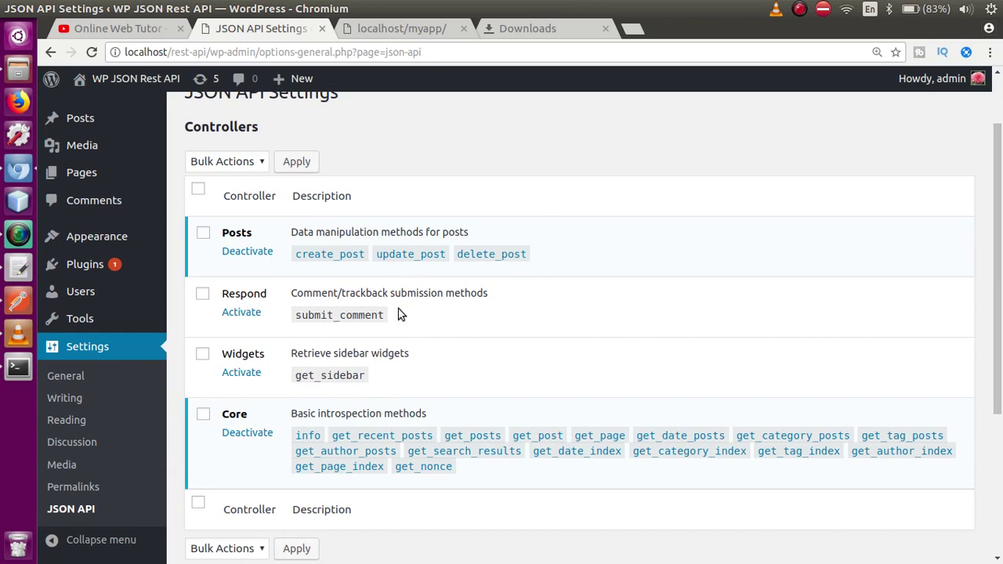
Compare the JSON API controllers page with the localhost/myapp posts table
{"action": "left_click", "coordinate": [401, 29]}
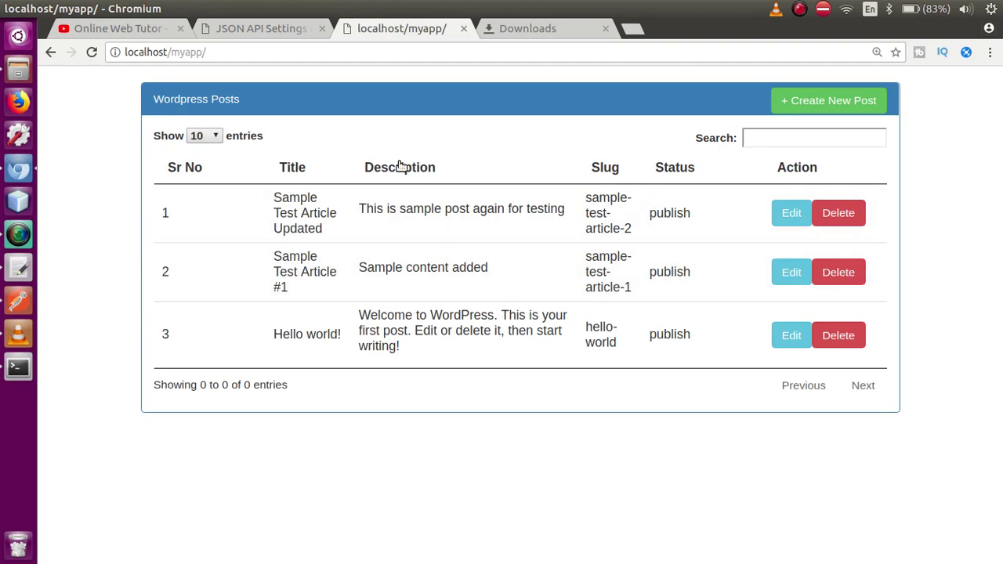
{"action": "left_click", "coordinate": [287, 29]}
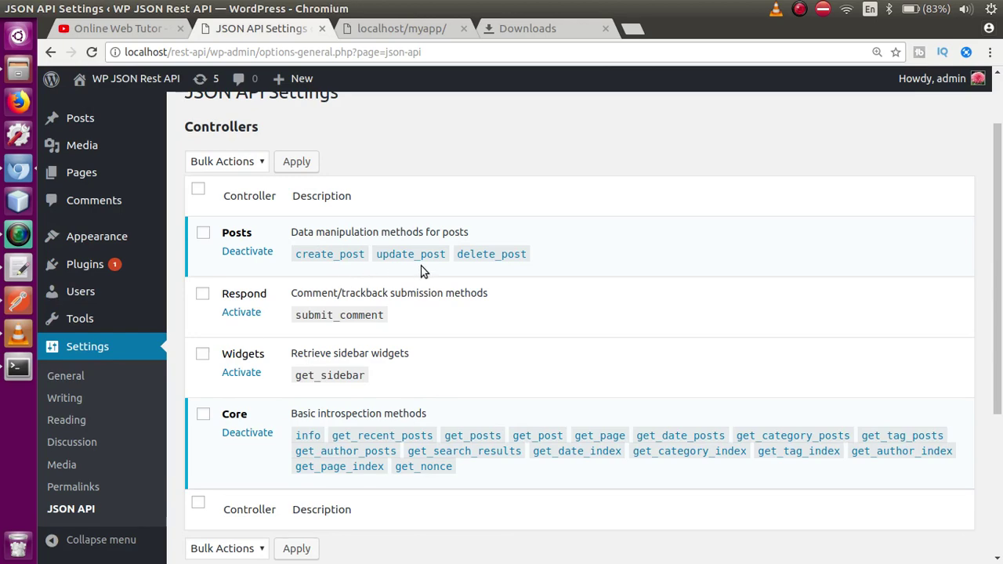
{"action": "left_click", "coordinate": [416, 28]}
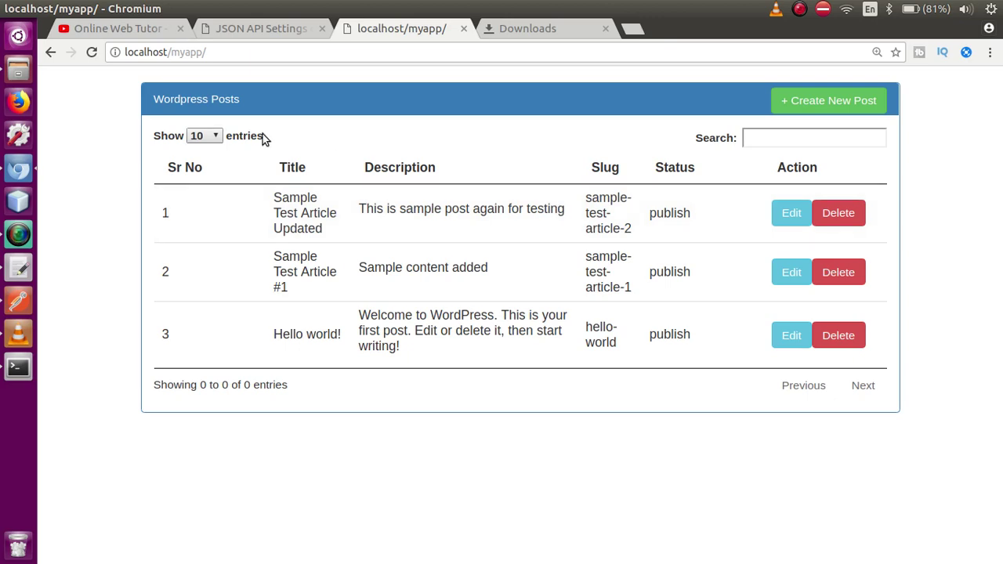
{"action": "left_click", "coordinate": [155, 32]}
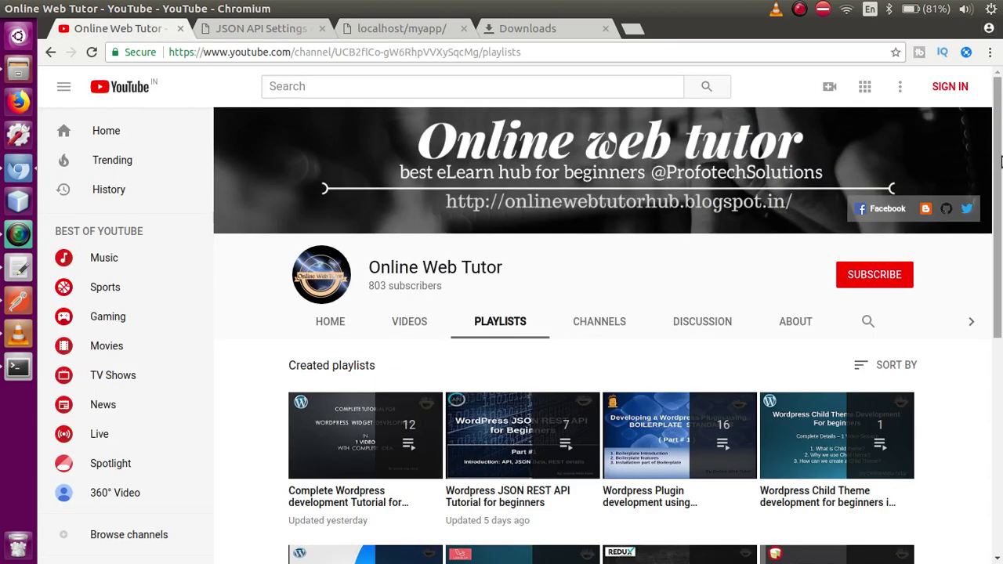
Scroll the Online Web Tutor playlists, then return to the gedit notes
{"action": "scroll", "coordinate": [536, 300], "scroll_direction": "down", "scroll_amount": 3}
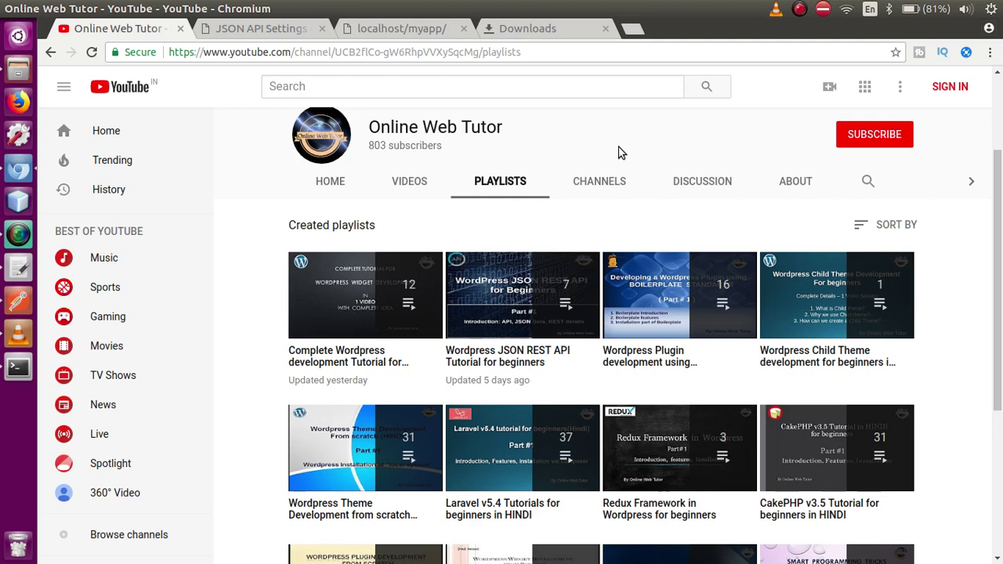
{"action": "left_click", "coordinate": [19, 268]}
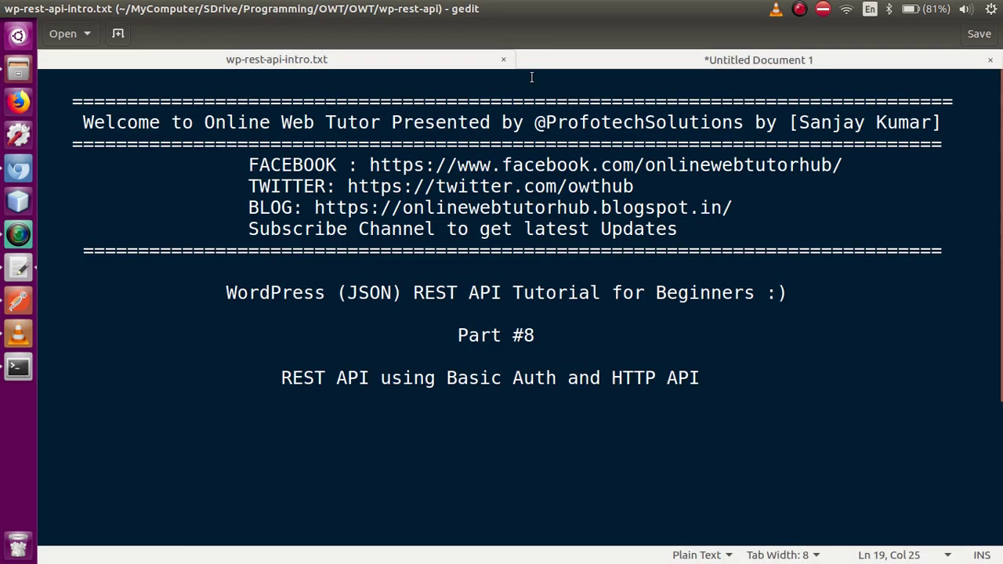
Copy the Basic-Auth GitHub URL from the Untitled Document 1 notes
{"action": "left_click", "coordinate": [534, 61]}
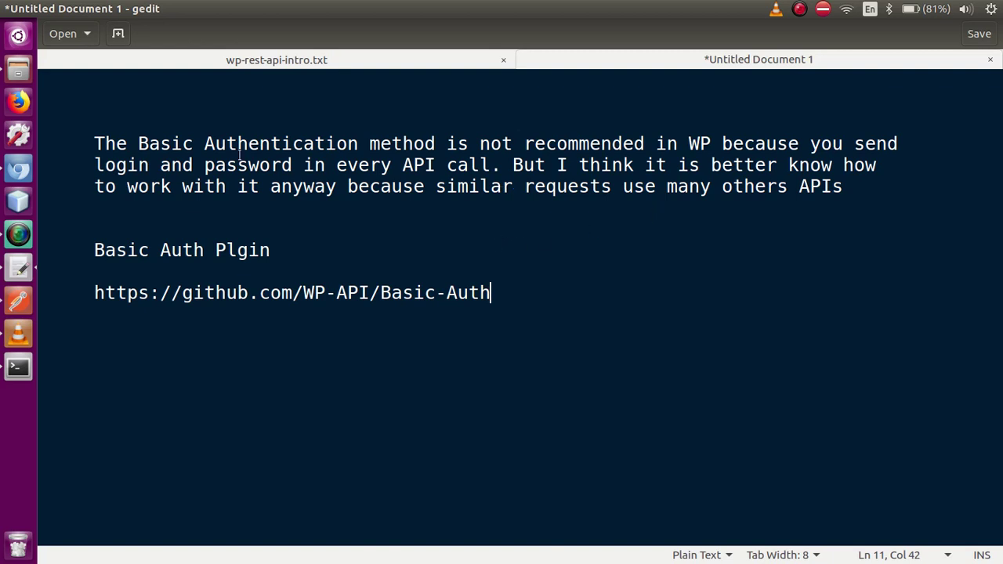
{"action": "left_click_drag", "start_coordinate": [93, 144], "coordinate": [446, 163]}
{"action": "left_click", "coordinate": [434, 225]}
{"action": "left_click", "coordinate": [495, 293]}
{"action": "left_click_drag", "start_coordinate": [495, 293], "coordinate": [95, 295]}
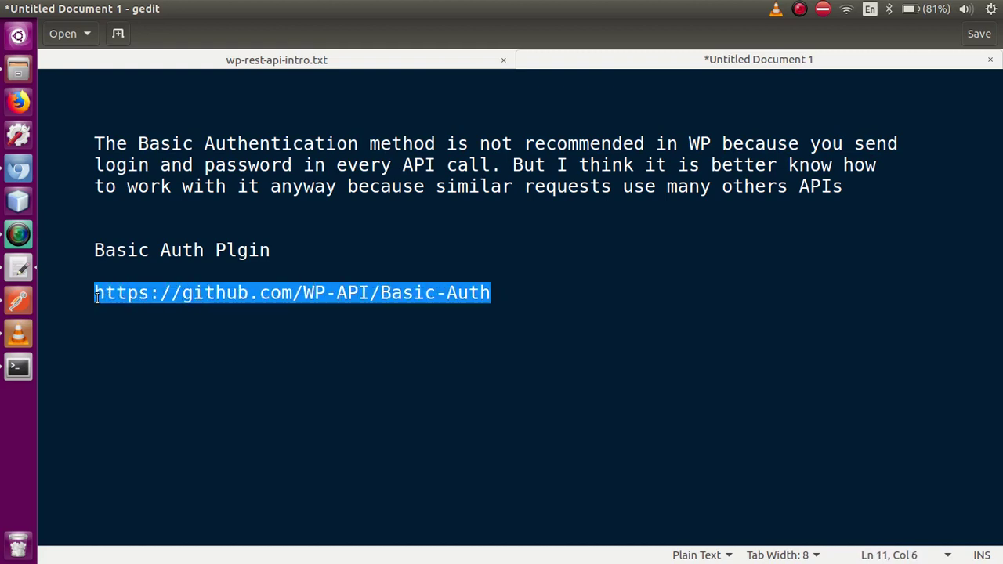
{"action": "right_click", "coordinate": [139, 288]}
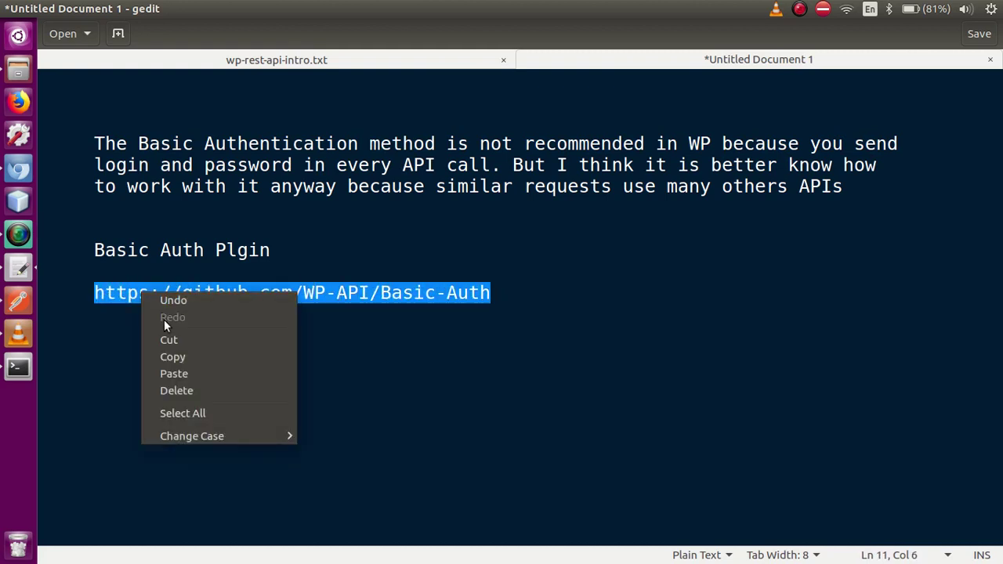
{"action": "left_click", "coordinate": [171, 358]}
{"action": "left_click", "coordinate": [231, 338]}
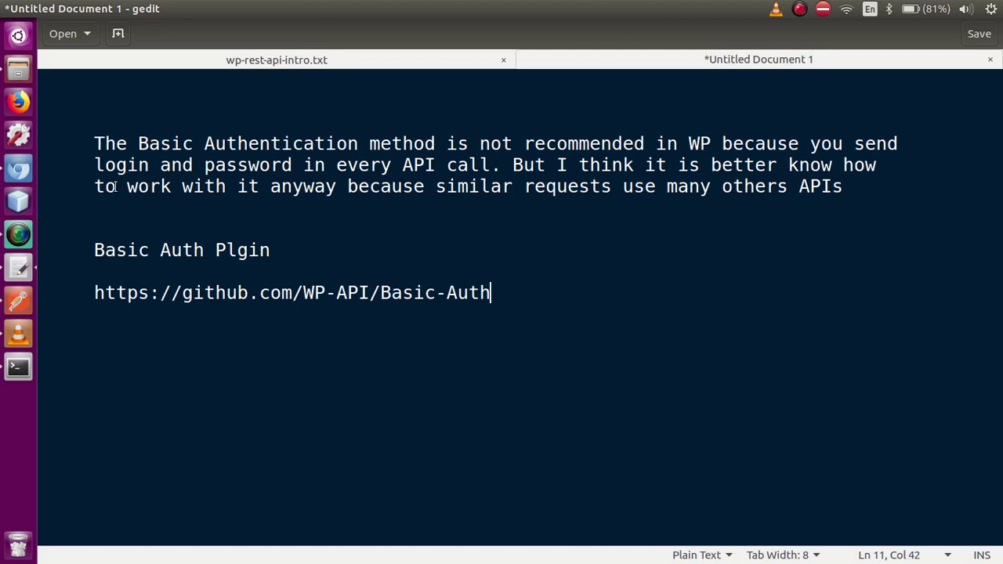
{"action": "left_click", "coordinate": [22, 170]}
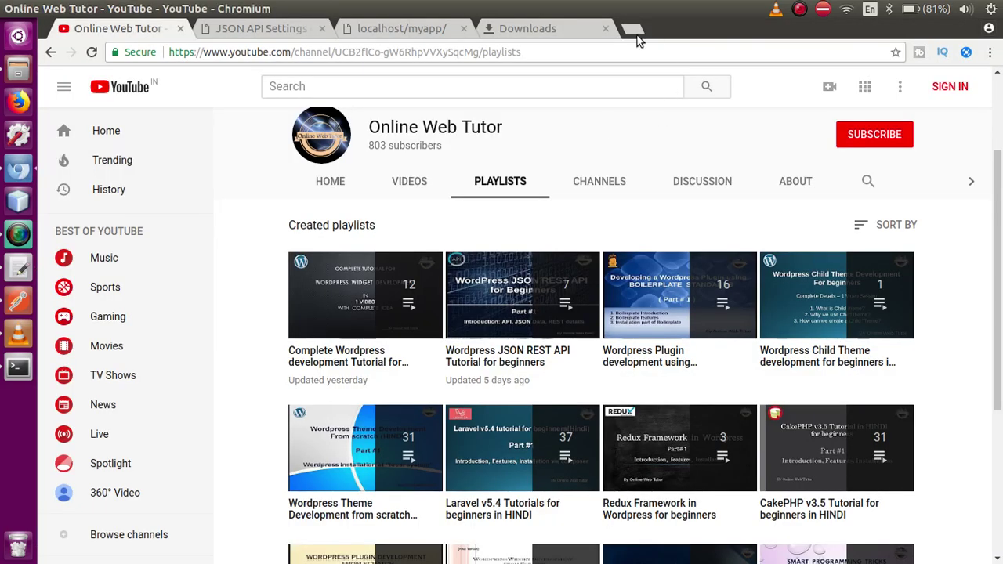
Open the pasted WP-API/Basic-Auth GitHub repository URL in a new tab
{"action": "left_click", "coordinate": [634, 29]}
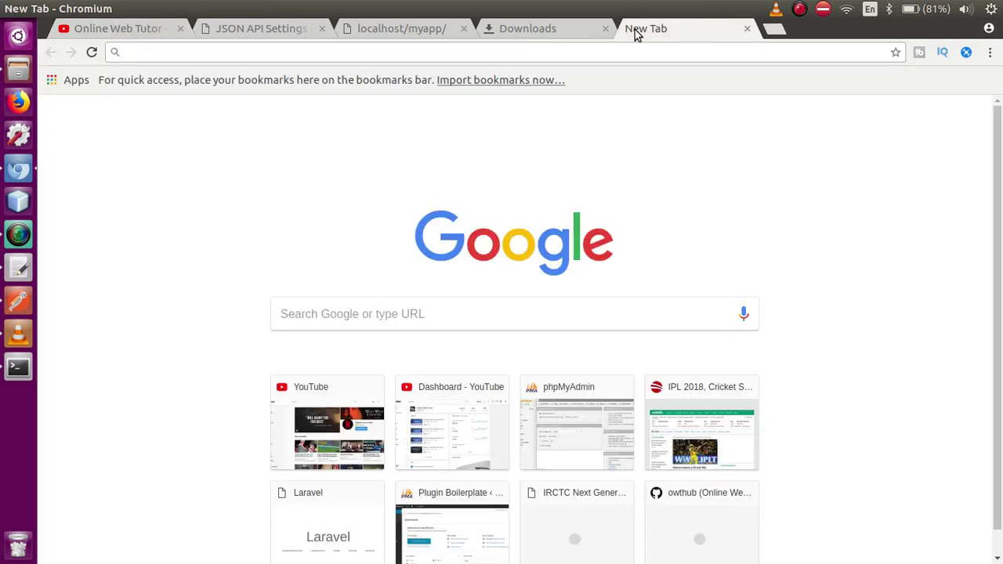
{"action": "key", "text": "ctrl+v"}
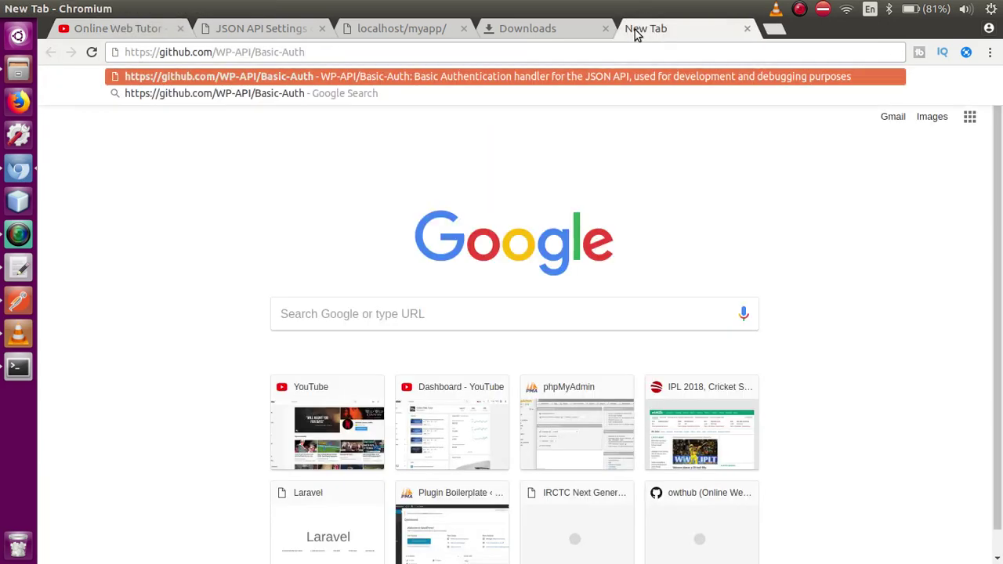
{"action": "key", "text": "Return"}
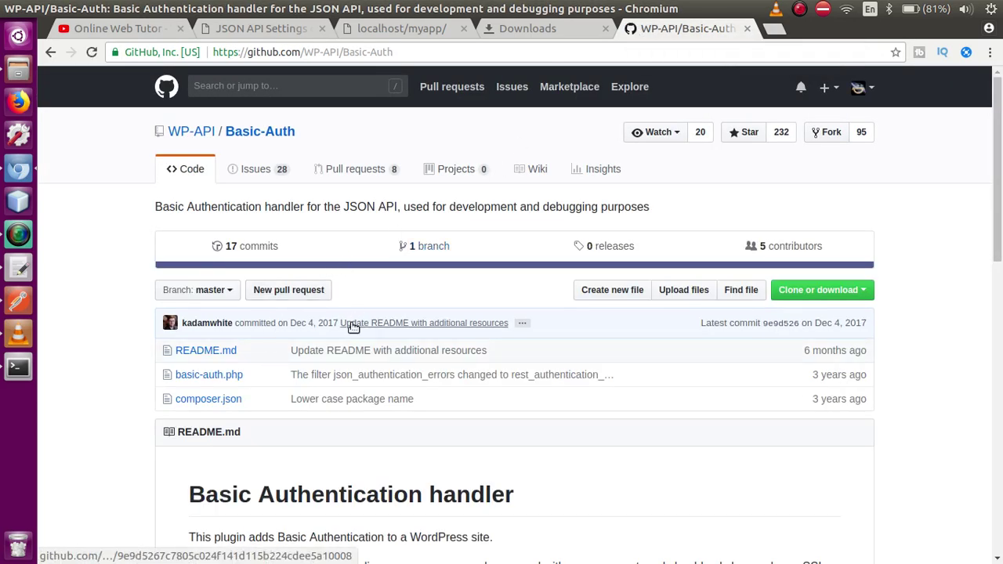
{"action": "left_click_drag", "start_coordinate": [1000, 140], "coordinate": [999, 140]}
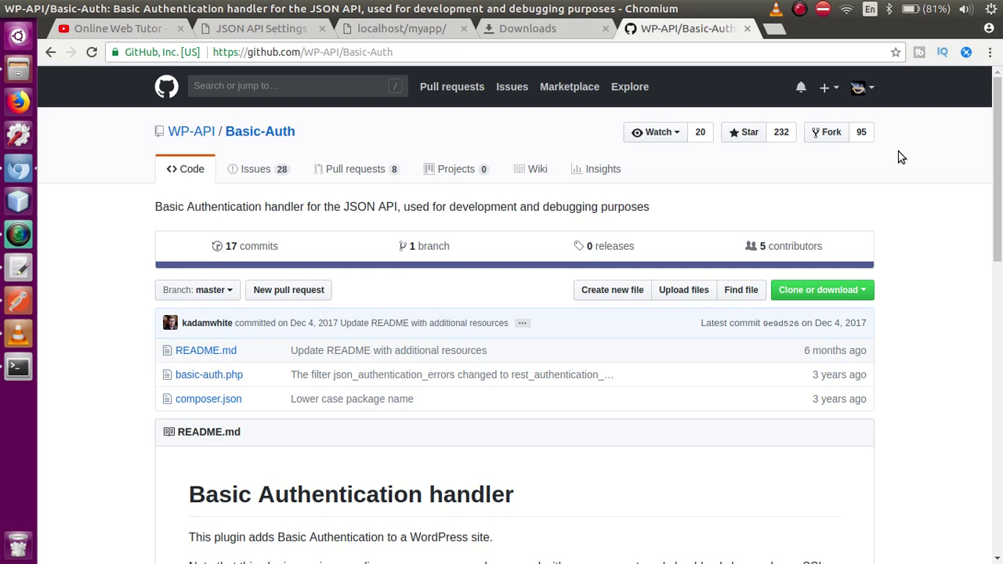
{"action": "scroll", "coordinate": [991, 188], "scroll_direction": "down", "scroll_amount": 4}
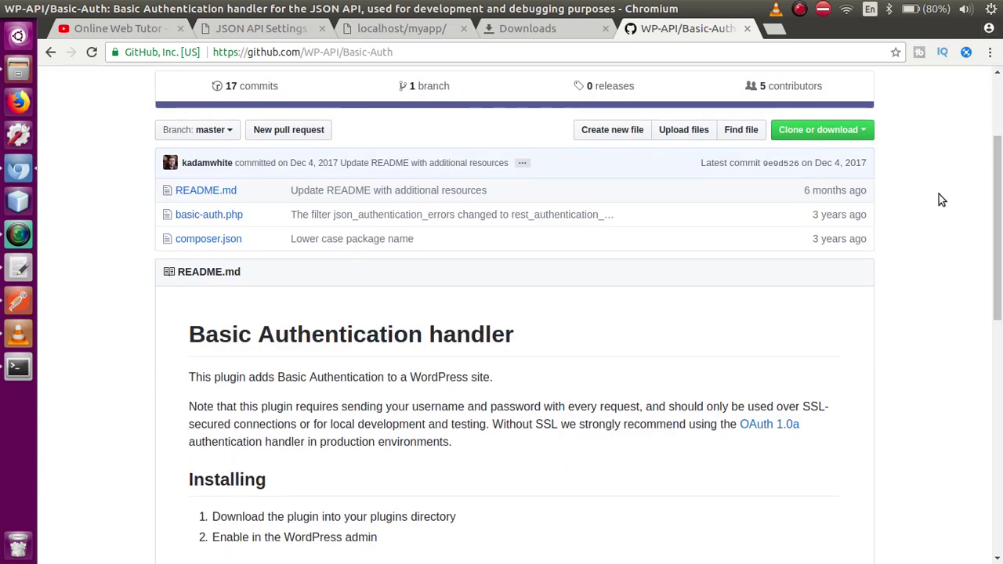
Download Basic-Auth-master.zip from Clone or download and view it in Downloads
{"action": "left_click", "coordinate": [865, 131]}
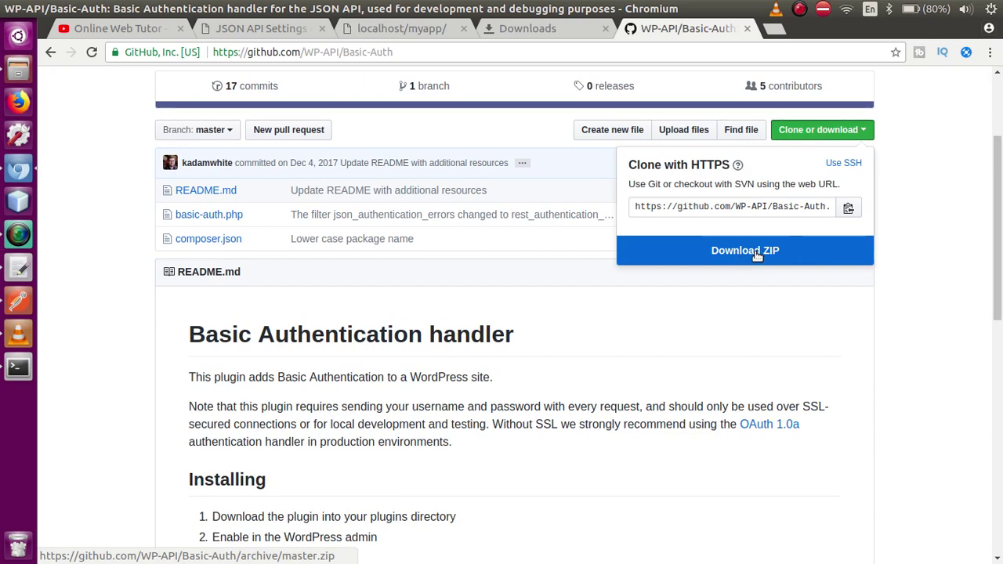
{"action": "left_click", "coordinate": [783, 209]}
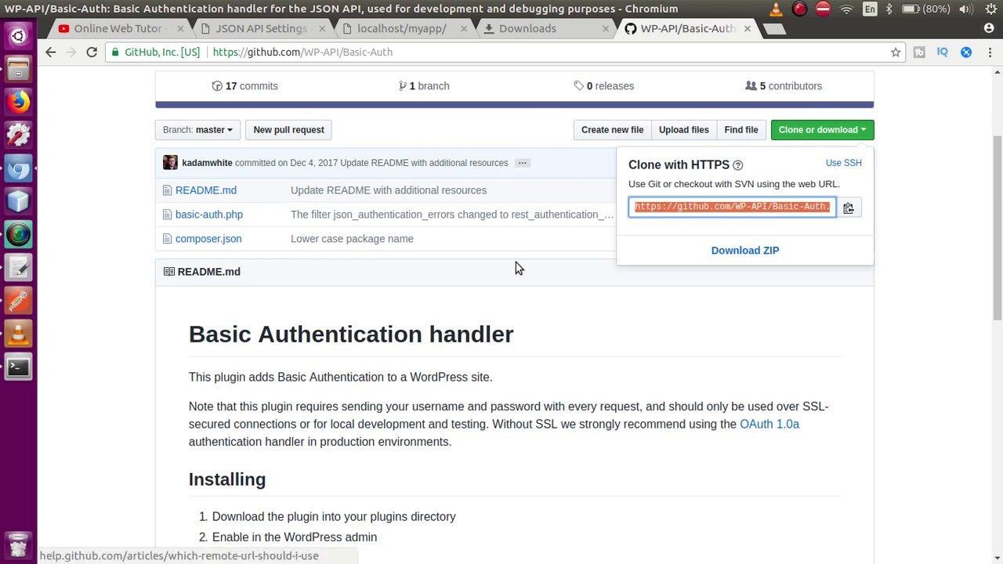
{"action": "left_click", "coordinate": [282, 127]}
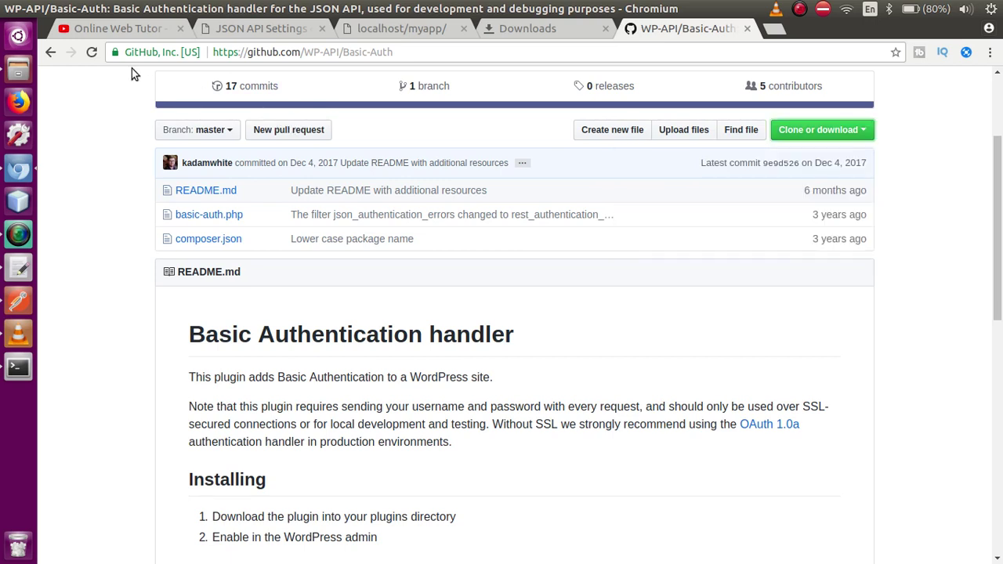
{"action": "left_click", "coordinate": [486, 31]}
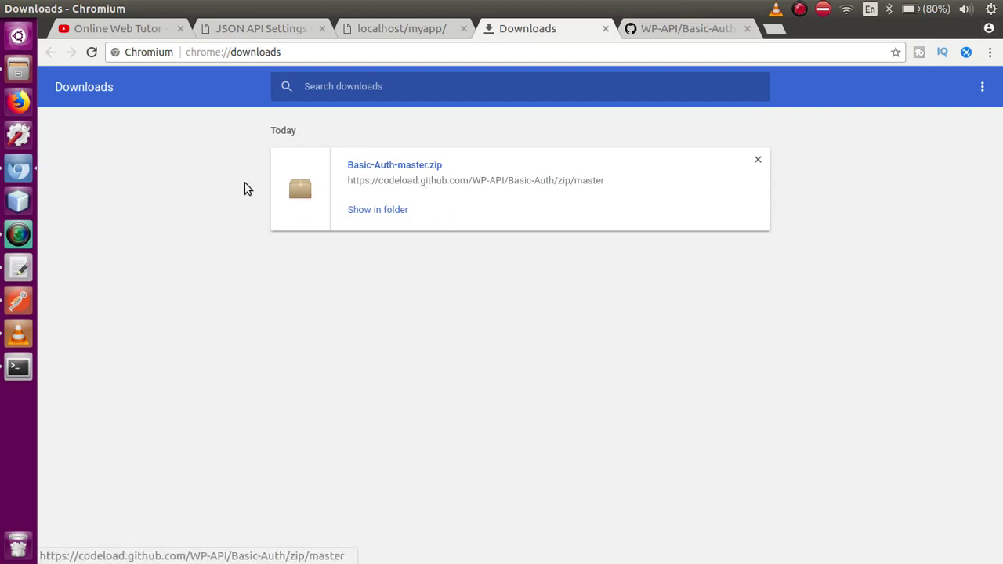
Navigate Files to the rest-api site's wp-content/plugins folder
{"action": "left_click", "coordinate": [24, 74]}
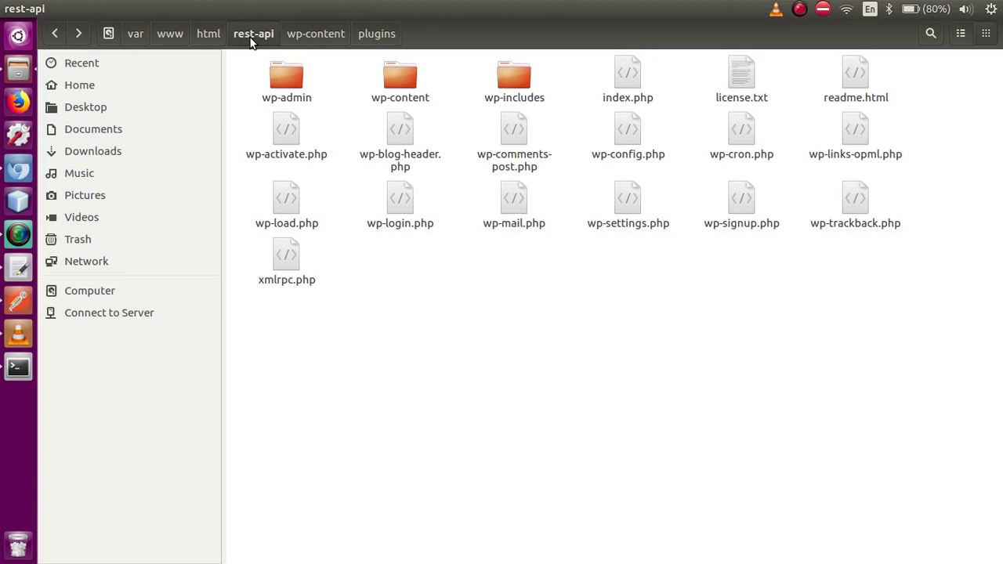
{"action": "left_click", "coordinate": [19, 169]}
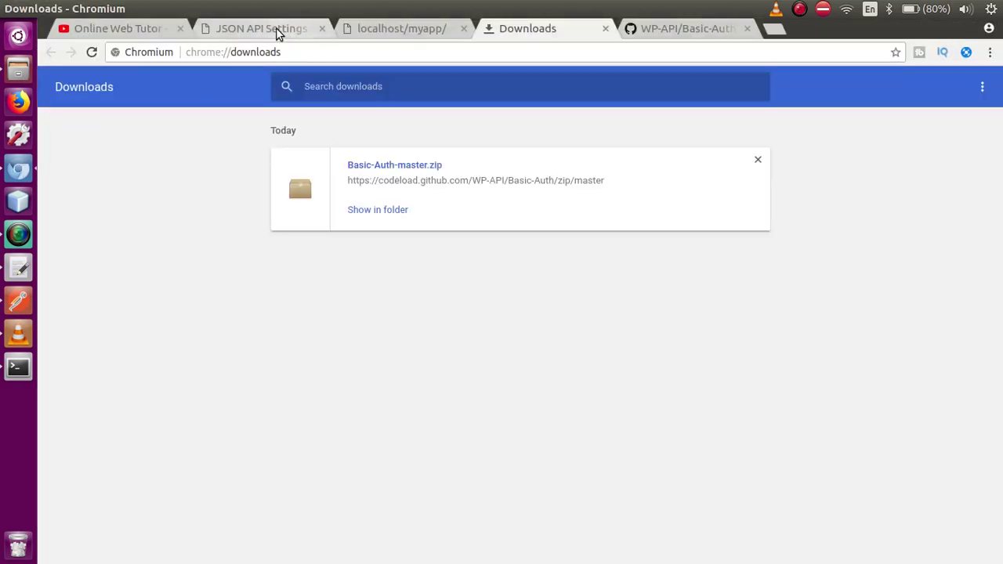
{"action": "left_click", "coordinate": [276, 27]}
{"action": "left_click_drag", "start_coordinate": [210, 53], "coordinate": [171, 53]}
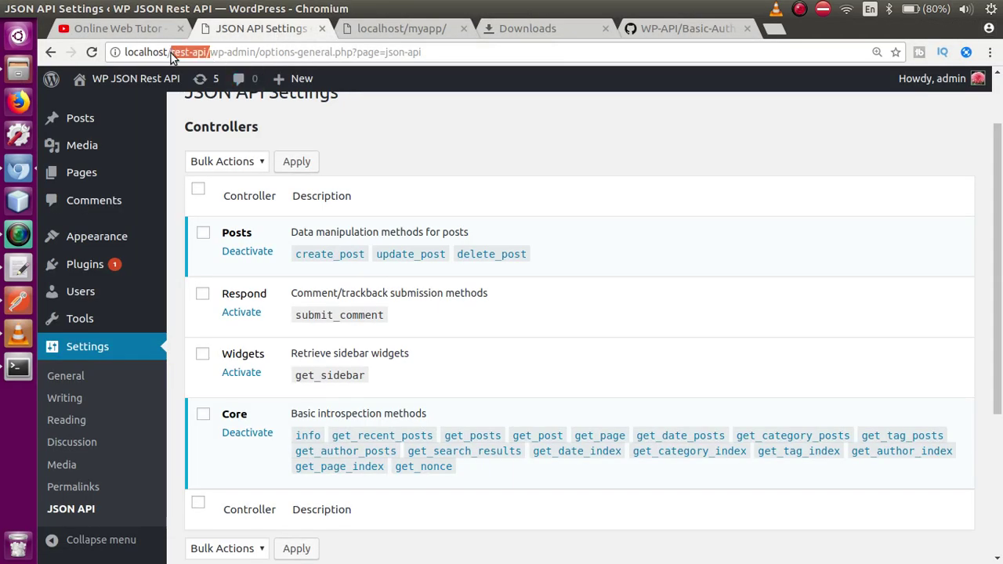
{"action": "left_click", "coordinate": [19, 70]}
{"action": "double_click", "coordinate": [395, 71]}
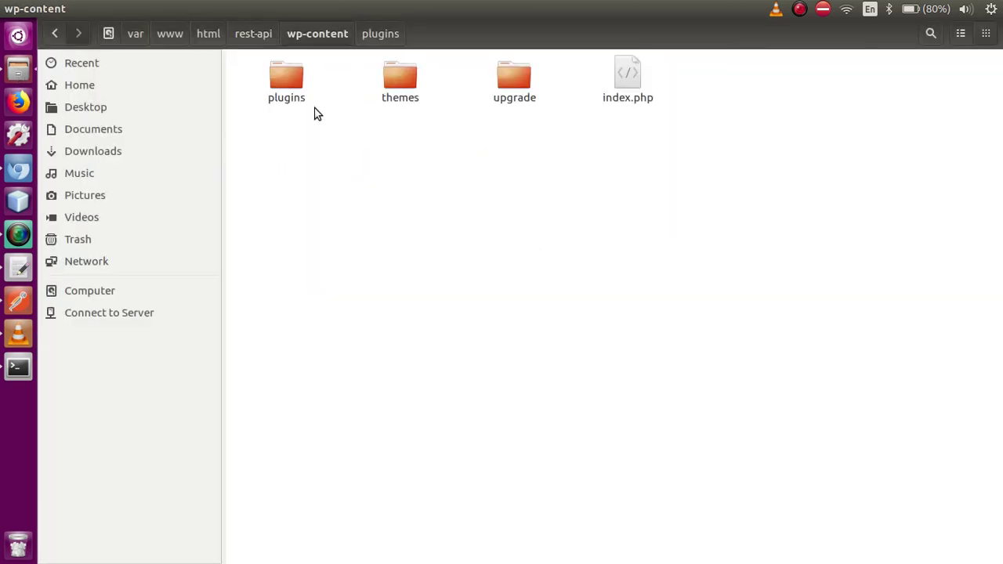
{"action": "double_click", "coordinate": [291, 85]}
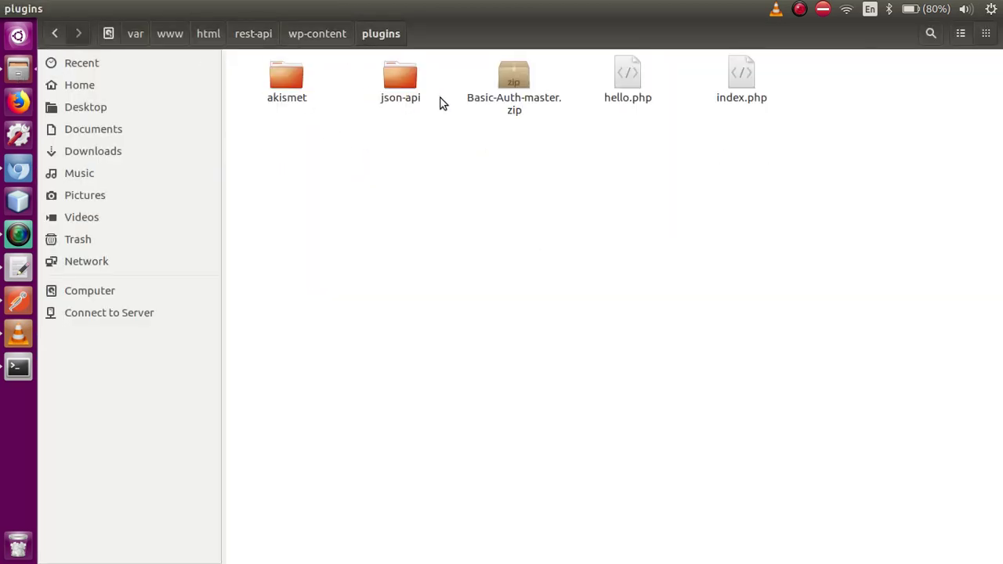
Extract Basic-Auth-master.zip here and check the new Basic-Auth-master folder
{"action": "left_click", "coordinate": [511, 84]}
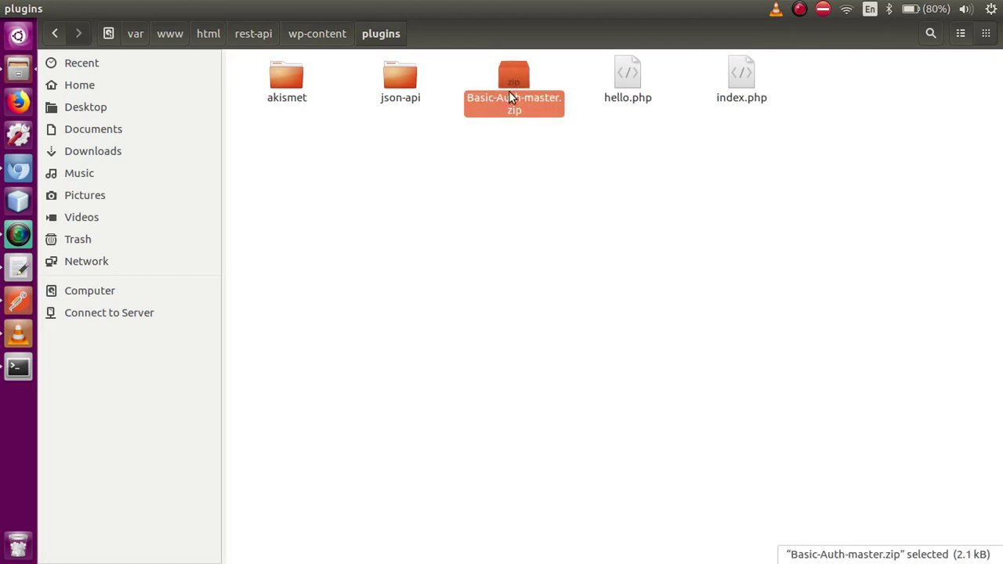
{"action": "right_click", "coordinate": [513, 85]}
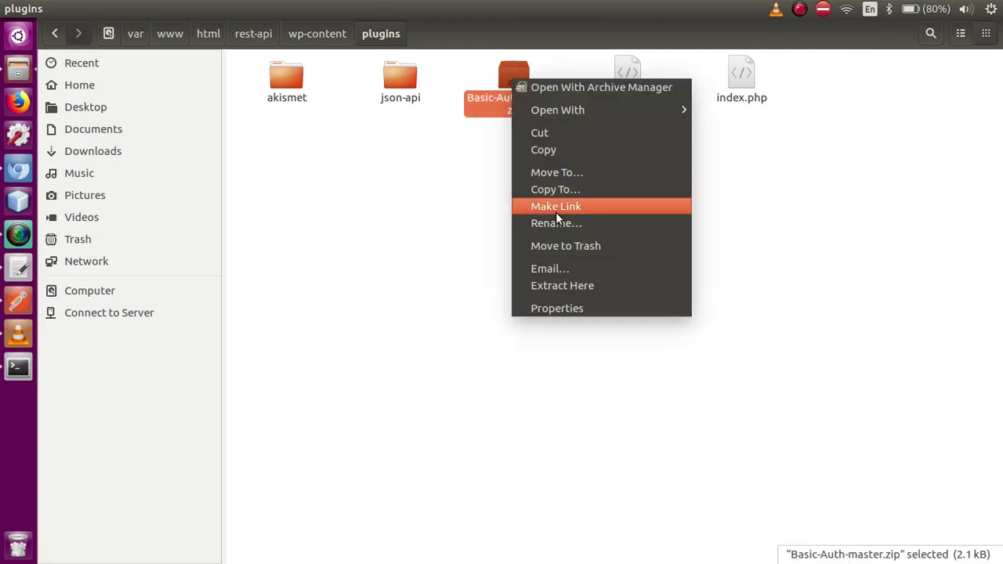
{"action": "left_click", "coordinate": [560, 285]}
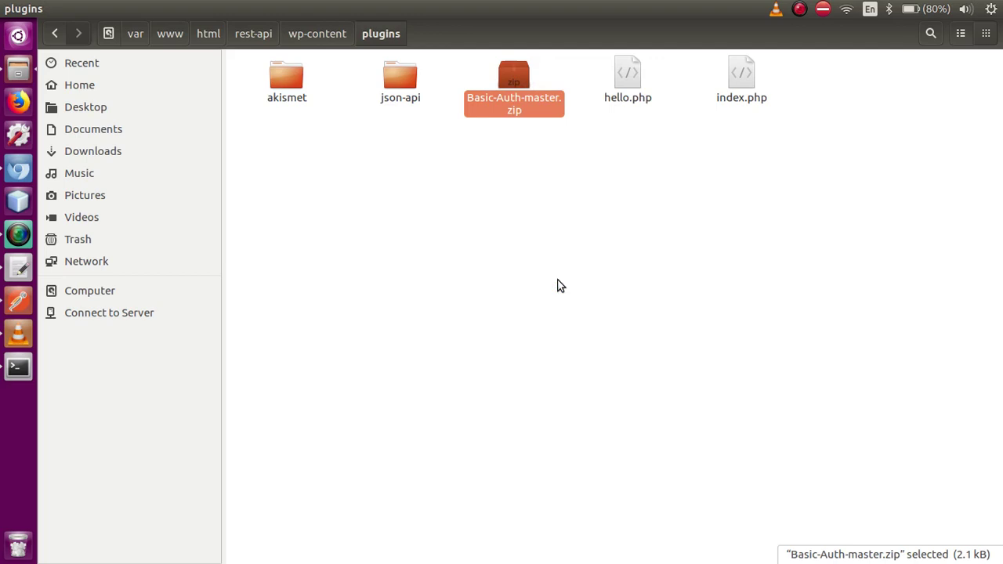
{"action": "left_click", "coordinate": [484, 205]}
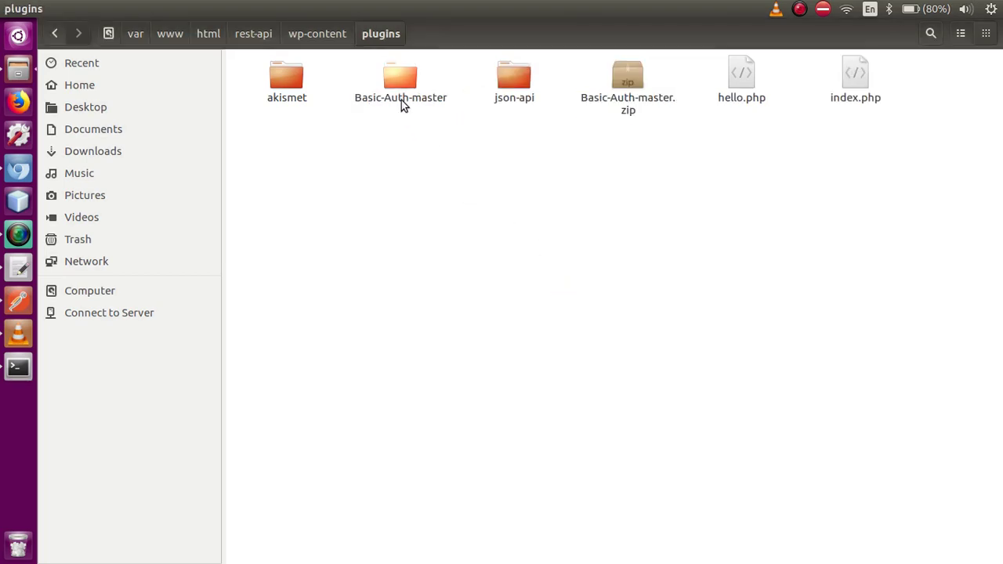
{"action": "double_click", "coordinate": [399, 90]}
{"action": "key", "text": "alt+Left"}
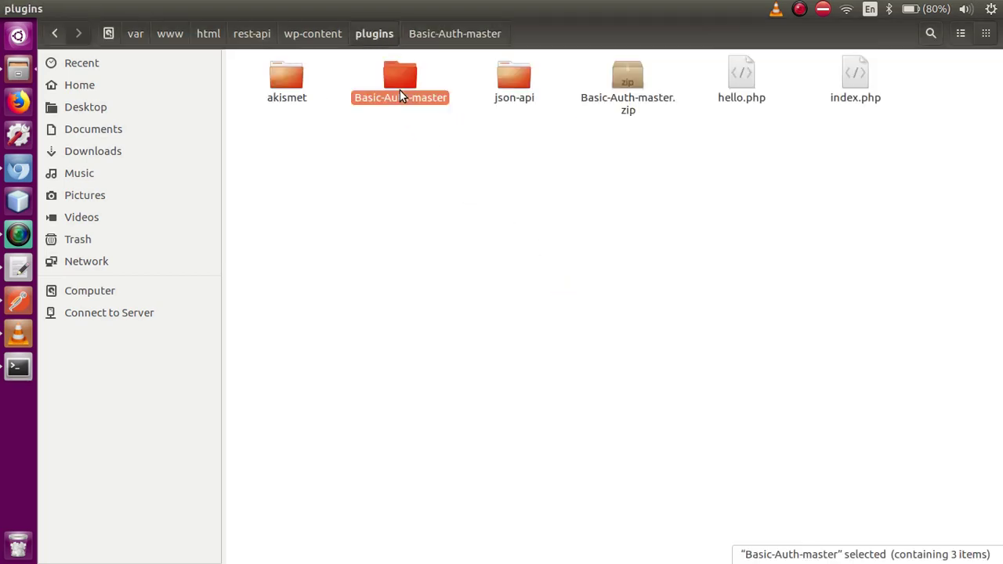
{"action": "double_click", "coordinate": [632, 78]}
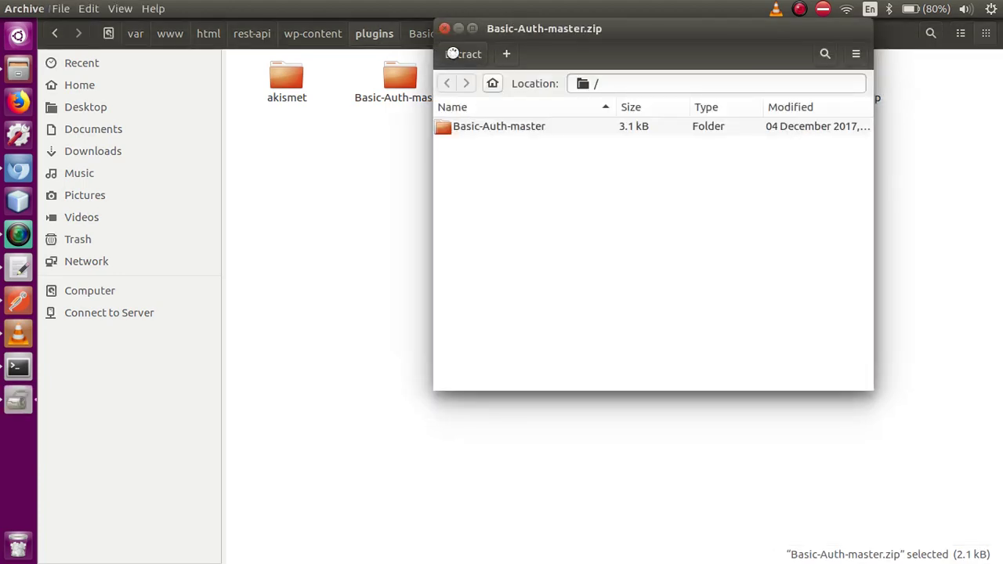
{"action": "left_click", "coordinate": [445, 28]}
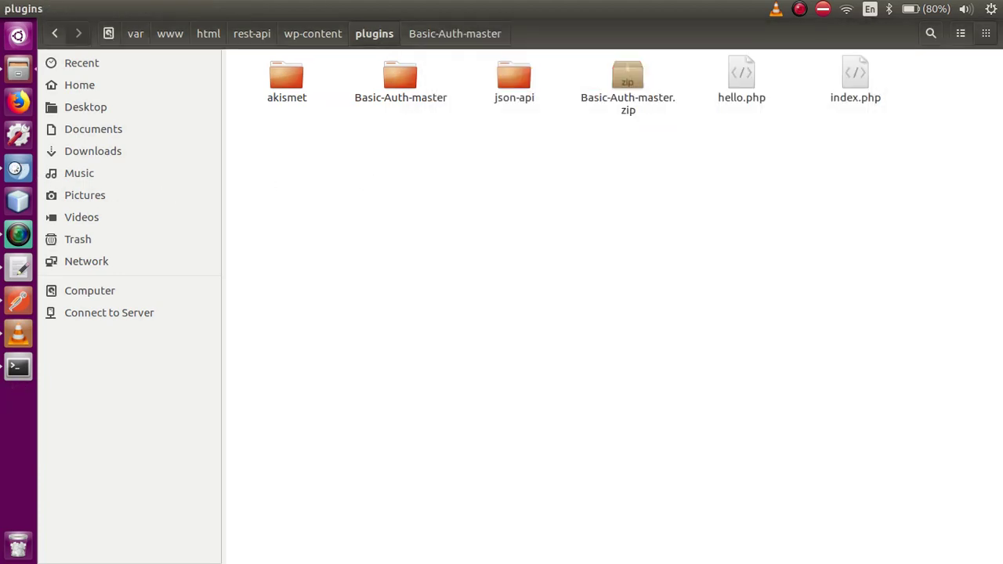
{"action": "left_click", "coordinate": [18, 169]}
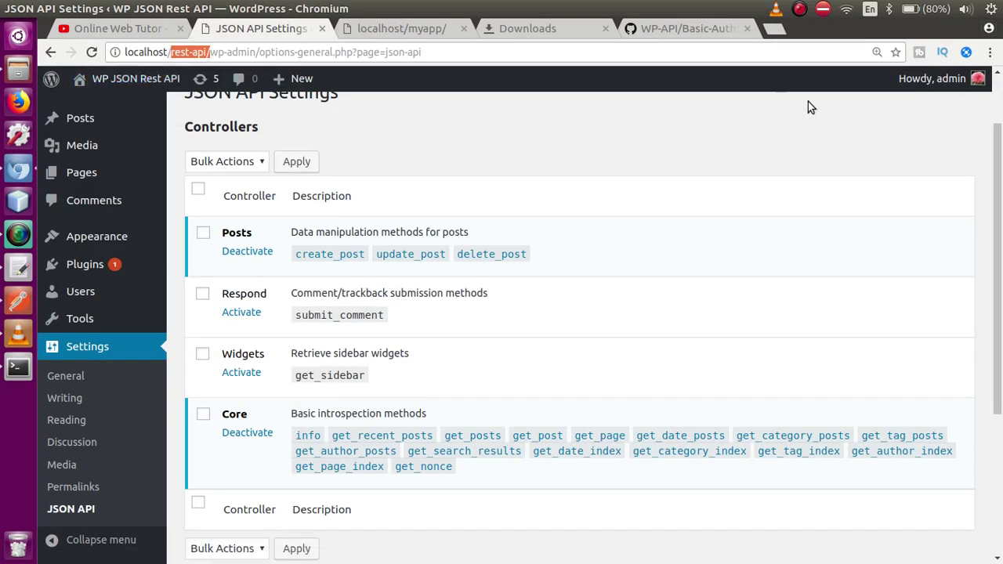
{"action": "mouse_move", "coordinate": [83, 266]}
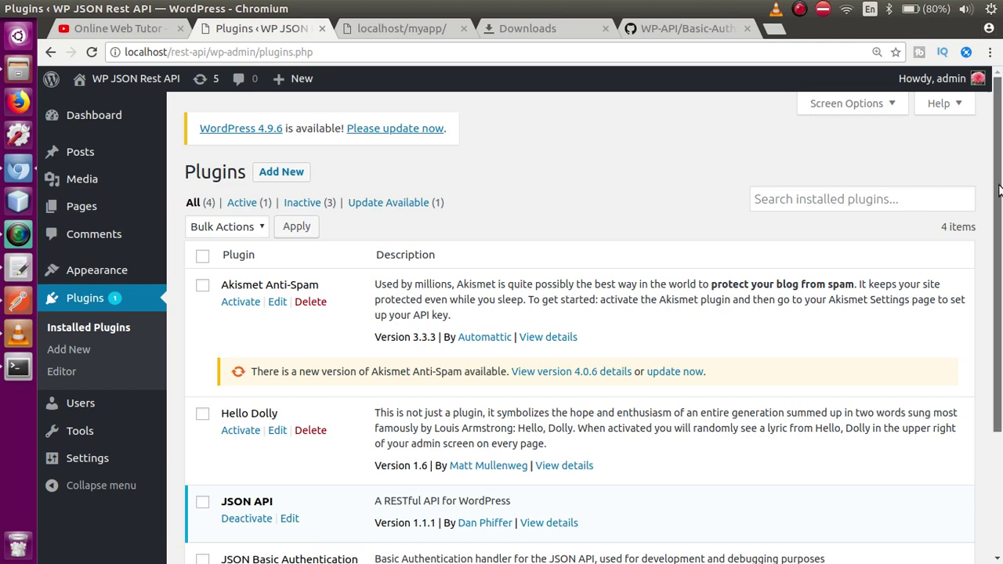
Activate the JSON Basic Authentication plugin on the Plugins page
{"action": "scroll", "coordinate": [999, 190], "scroll_direction": "down", "scroll_amount": 3}
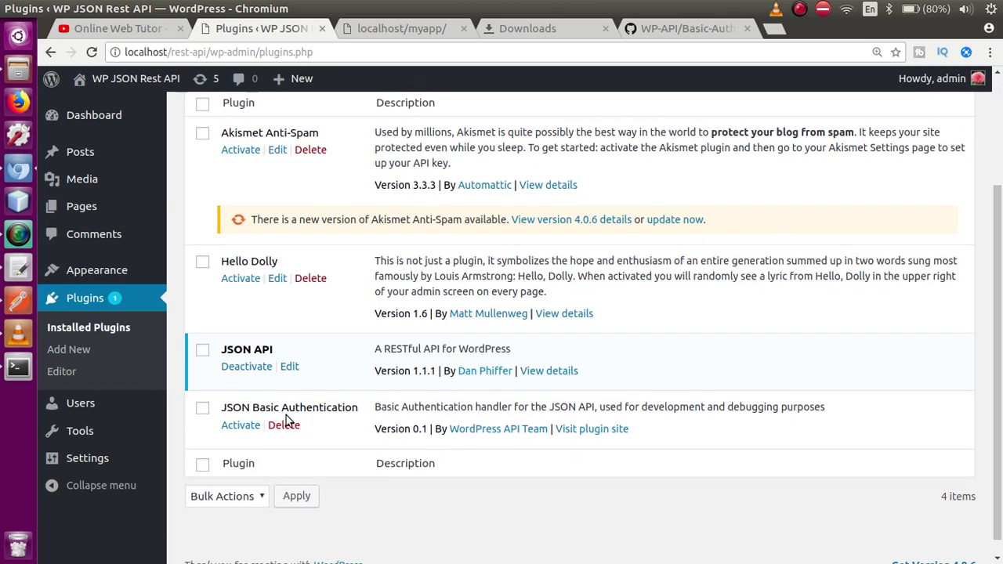
{"action": "left_click", "coordinate": [239, 425]}
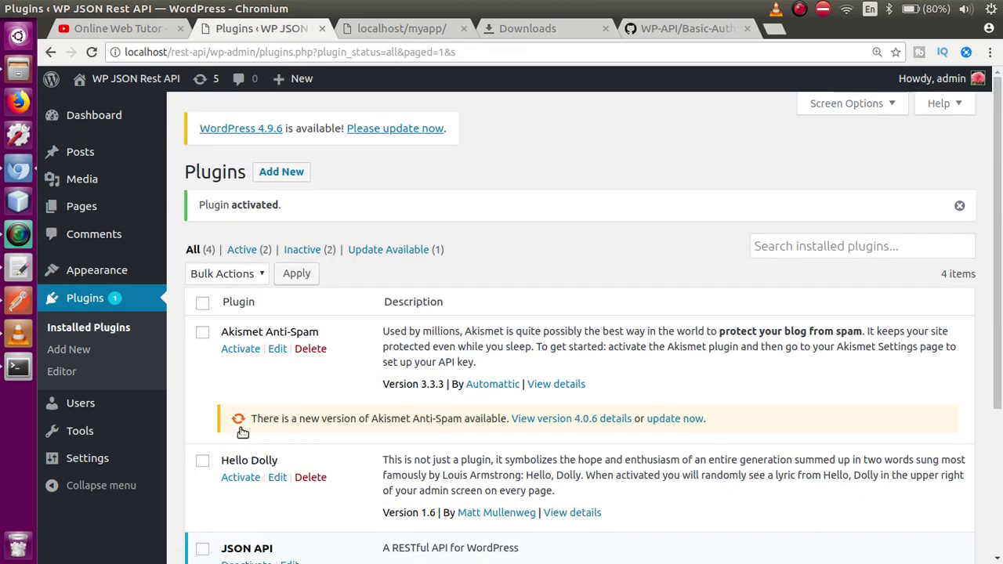
{"action": "left_click_drag", "start_coordinate": [282, 206], "coordinate": [199, 209]}
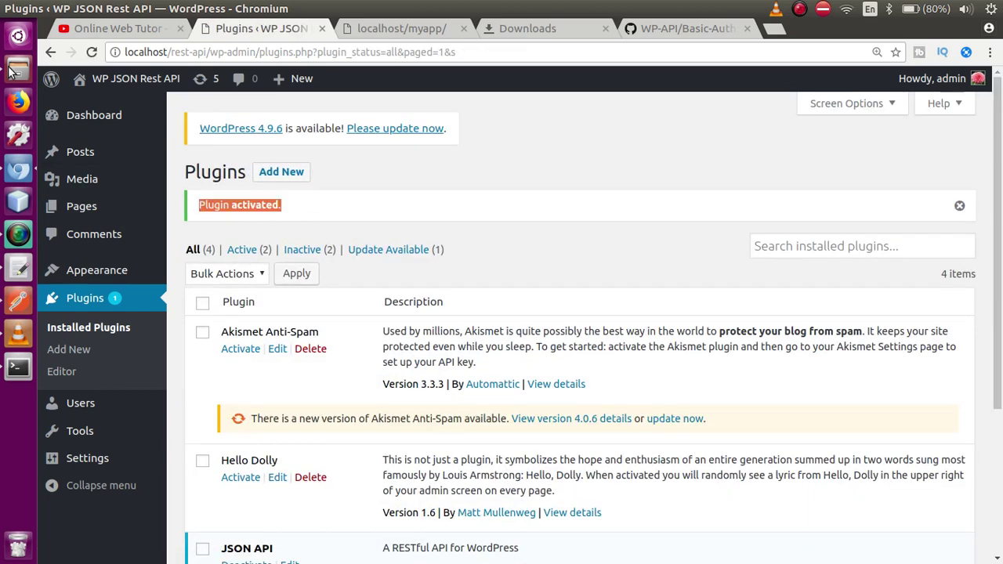
Check the json-api and Basic-Auth-master folders, then review the plugins list
{"action": "left_click", "coordinate": [19, 69]}
{"action": "left_click", "coordinate": [519, 90]}
{"action": "left_click", "coordinate": [410, 89]}
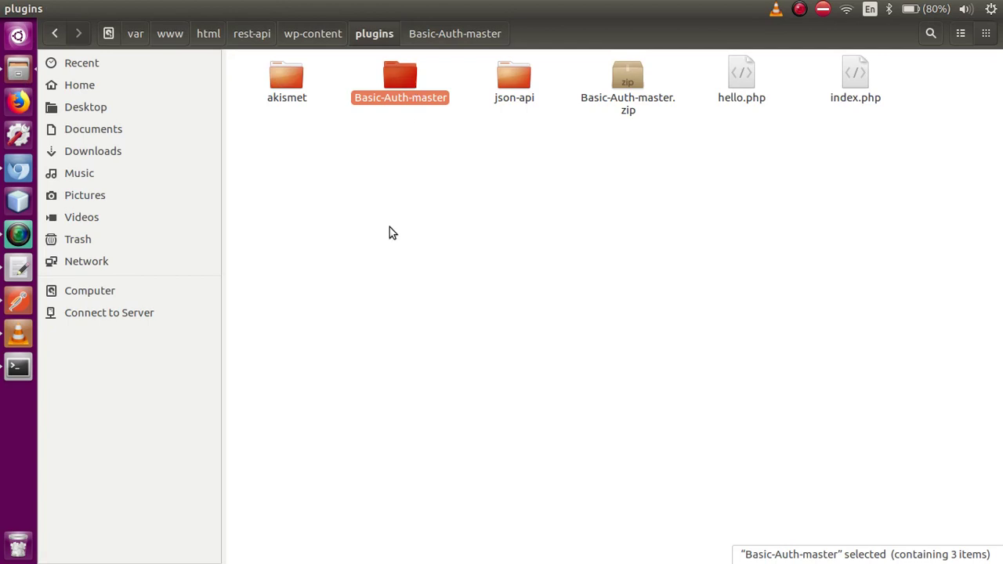
{"action": "key", "text": "alt+Tab"}
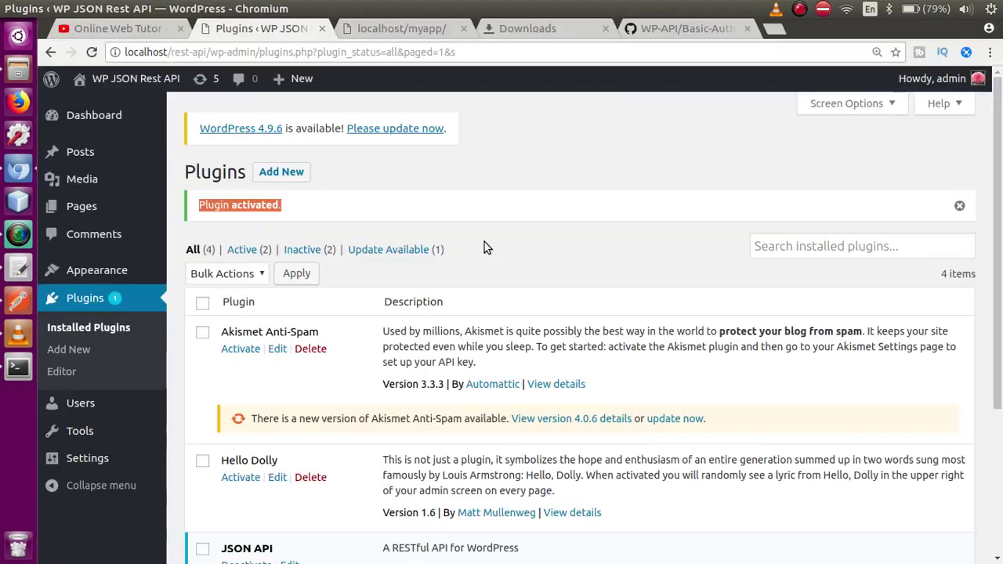
{"action": "scroll", "coordinate": [988, 171], "scroll_direction": "down", "scroll_amount": 5}
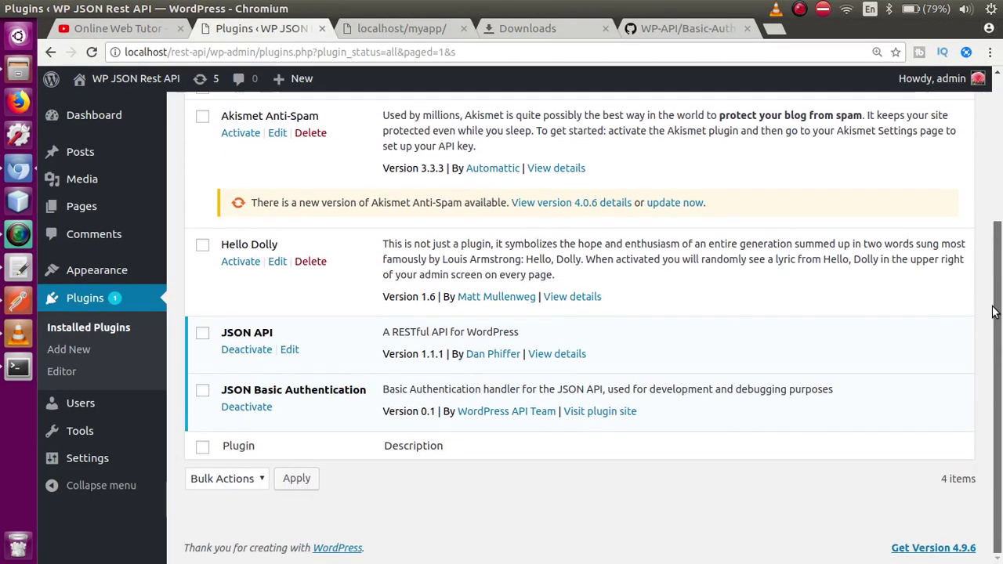
{"action": "left_click_drag", "start_coordinate": [992, 285], "coordinate": [997, 141]}
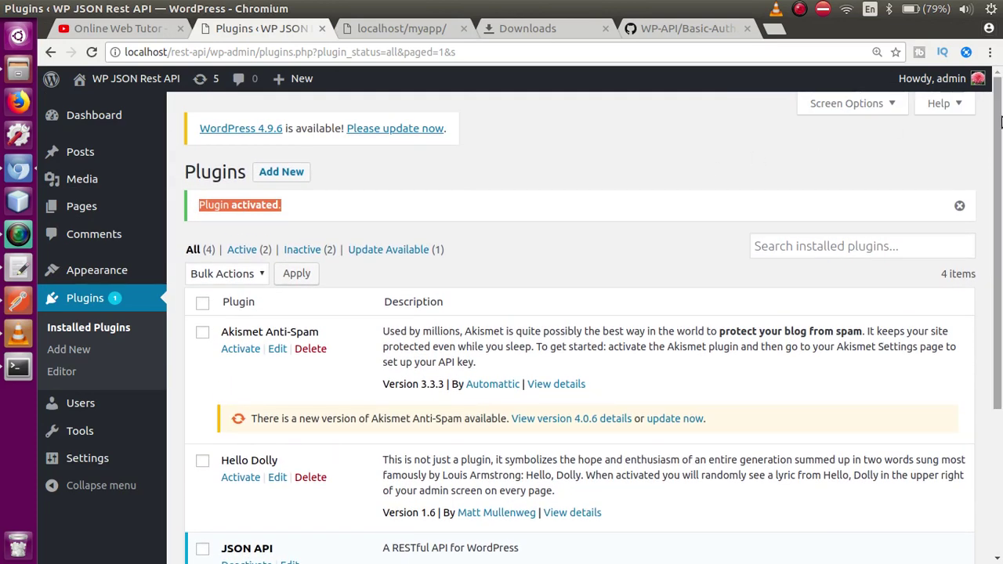
{"action": "scroll", "coordinate": [638, 192], "scroll_direction": "down", "scroll_amount": 2}
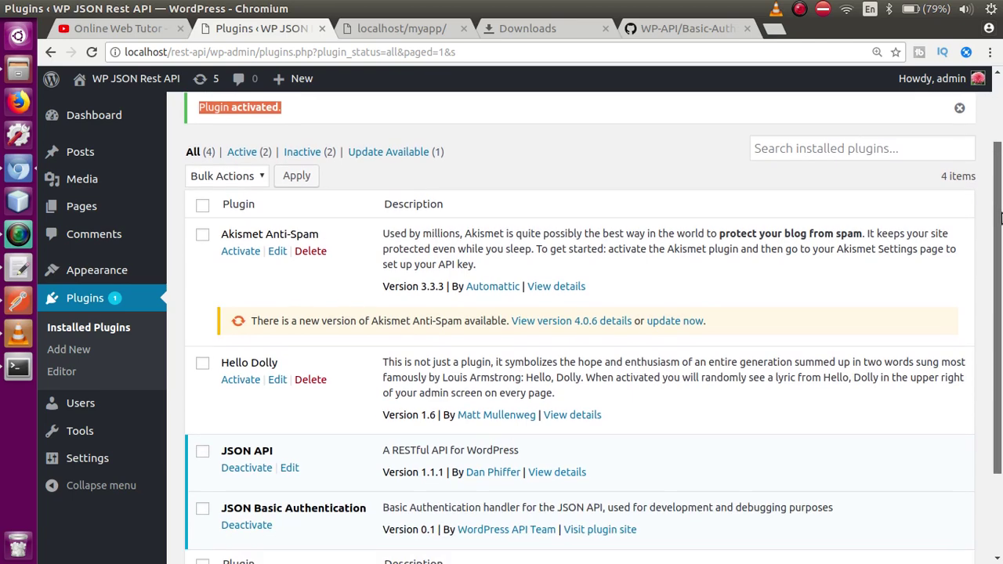
{"action": "left_click", "coordinate": [19, 304]}
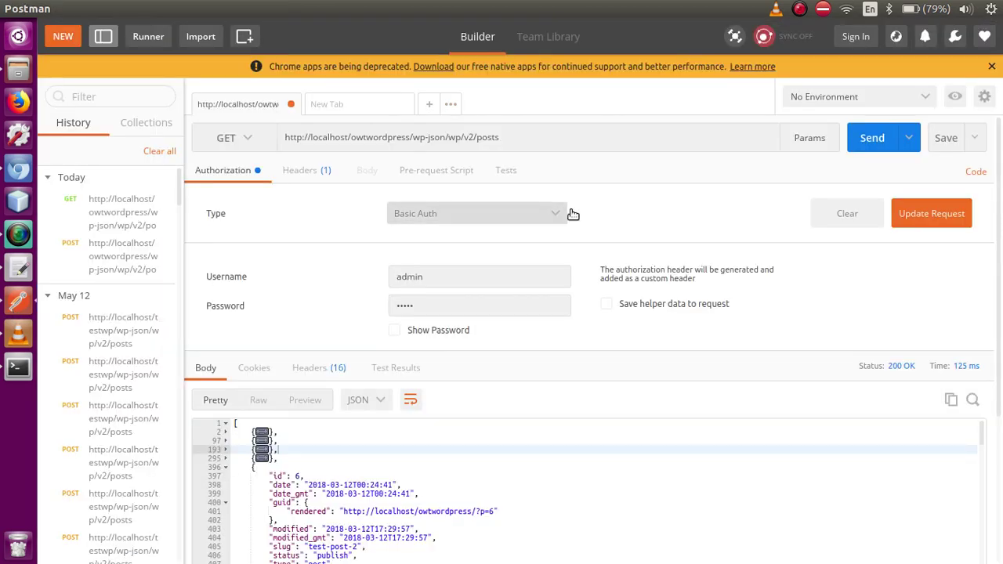
Open Postman's empty New Tab request, then review JSON API and JSON Basic Authentication active
{"action": "left_click", "coordinate": [359, 104]}
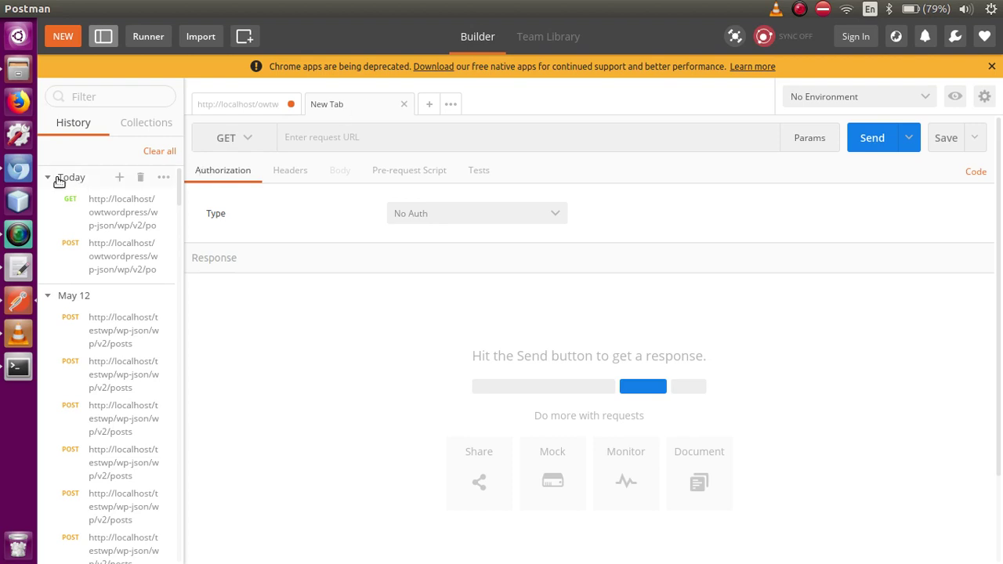
{"action": "left_click", "coordinate": [27, 172]}
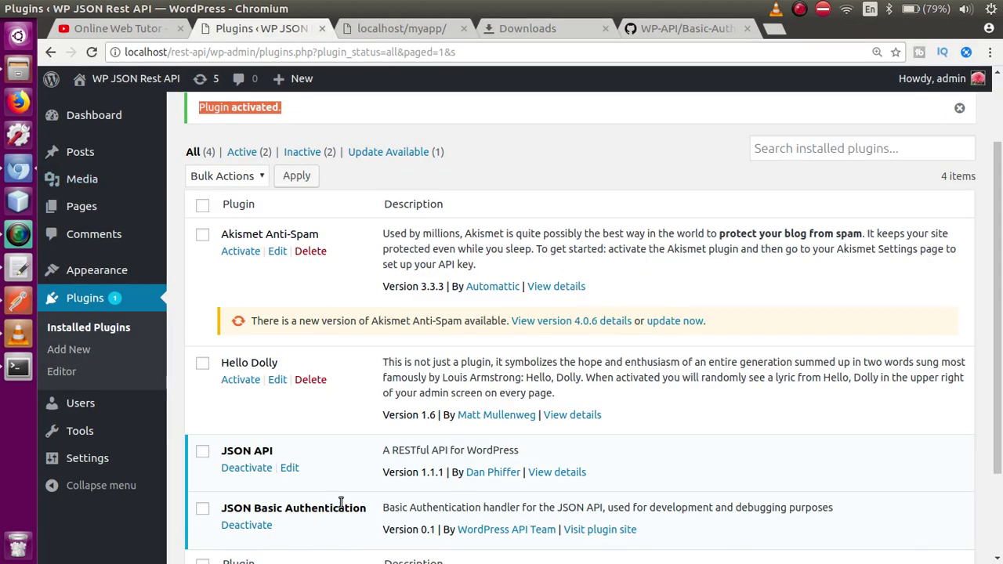
{"action": "left_click", "coordinate": [23, 303]}
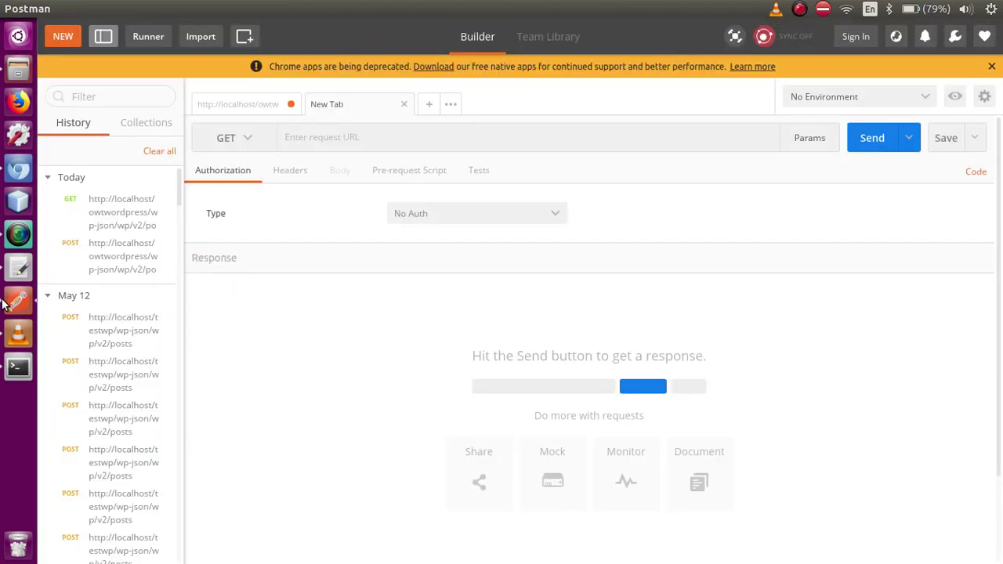
{"action": "key", "text": "alt+Tab"}
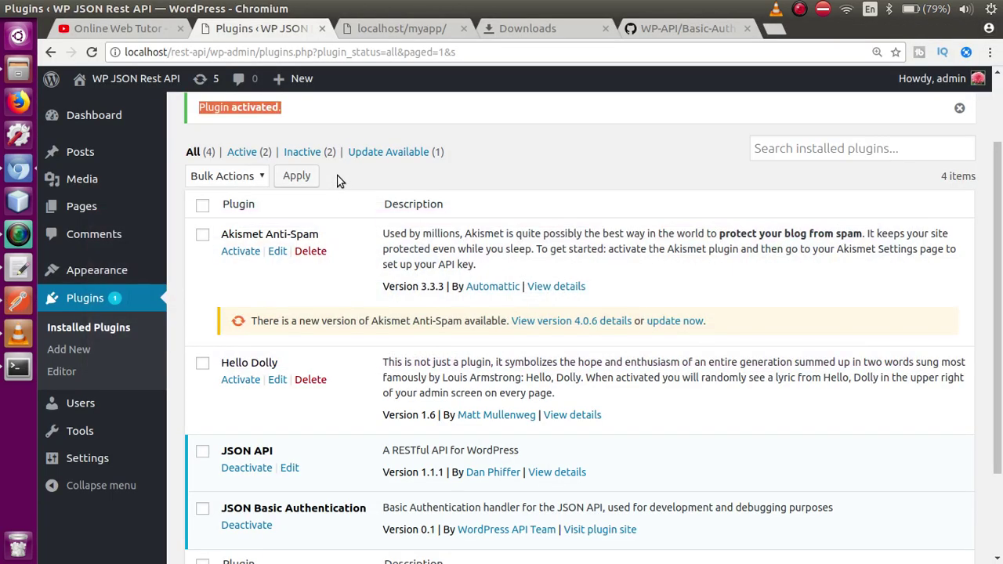
{"action": "mouse_move", "coordinate": [57, 153]}
{"action": "left_click_drag", "start_coordinate": [999, 172], "coordinate": [1000, 98]}
Load localhost/rest-api/wp-json in a new tab and select all its JSON output
{"action": "mouse_move", "coordinate": [125, 79]}
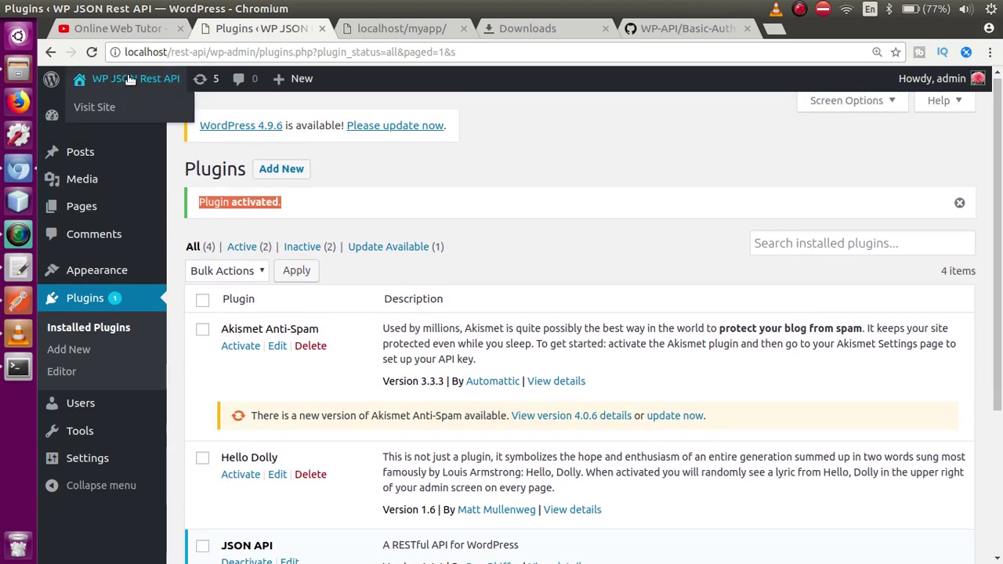
{"action": "middle_click", "coordinate": [102, 107]}
{"action": "left_click", "coordinate": [369, 30]}
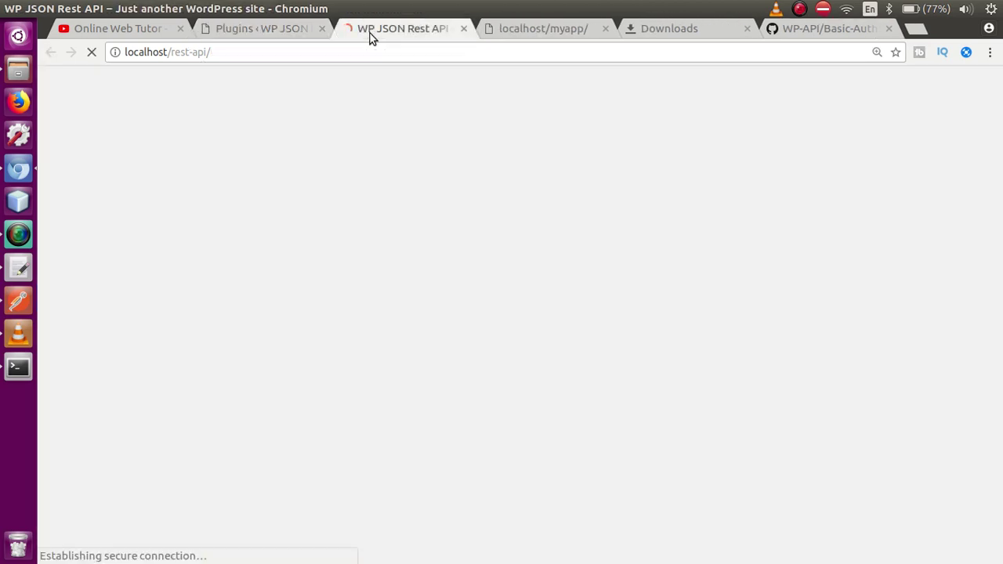
{"action": "left_click", "coordinate": [344, 52]}
{"action": "left_click", "coordinate": [345, 52]}
{"action": "type", "text": "wp-json"}
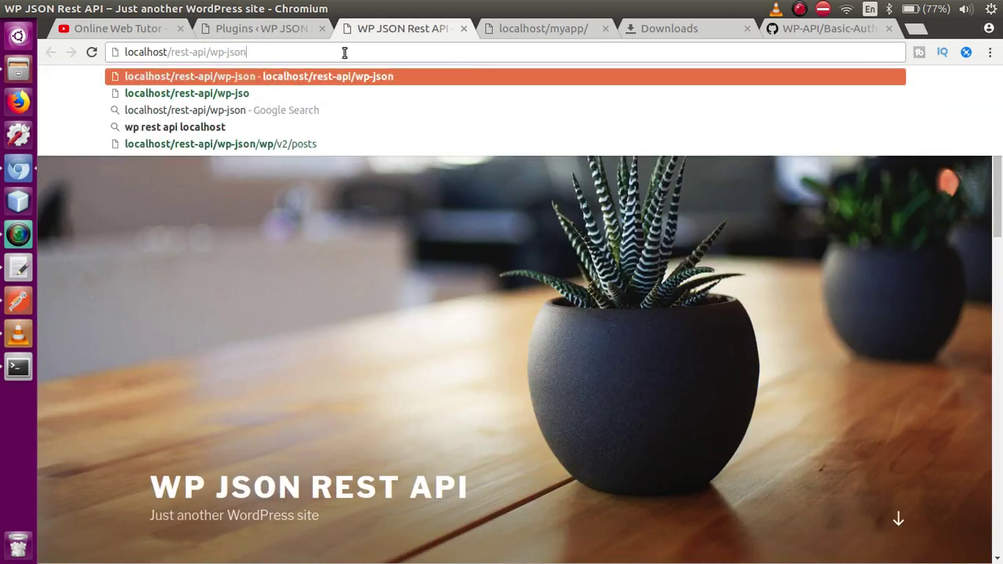
{"action": "key", "text": "Return"}
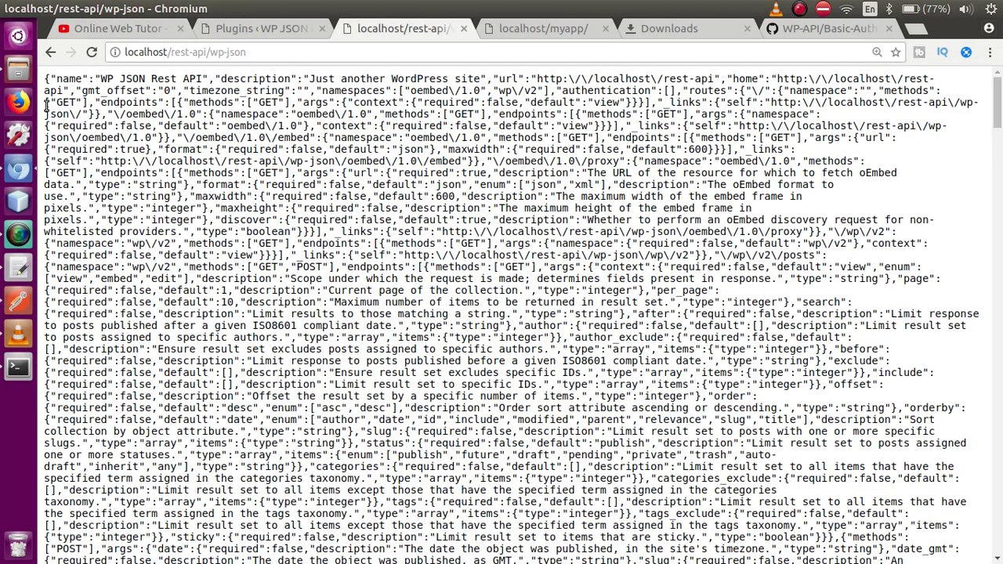
{"action": "left_click_drag", "start_coordinate": [46, 84], "coordinate": [418, 312]}
{"action": "left_click", "coordinate": [534, 332]}
{"action": "left_click", "coordinate": [239, 51]}
{"action": "left_click", "coordinate": [143, 126]}
{"action": "key", "text": "ctrl+a"}
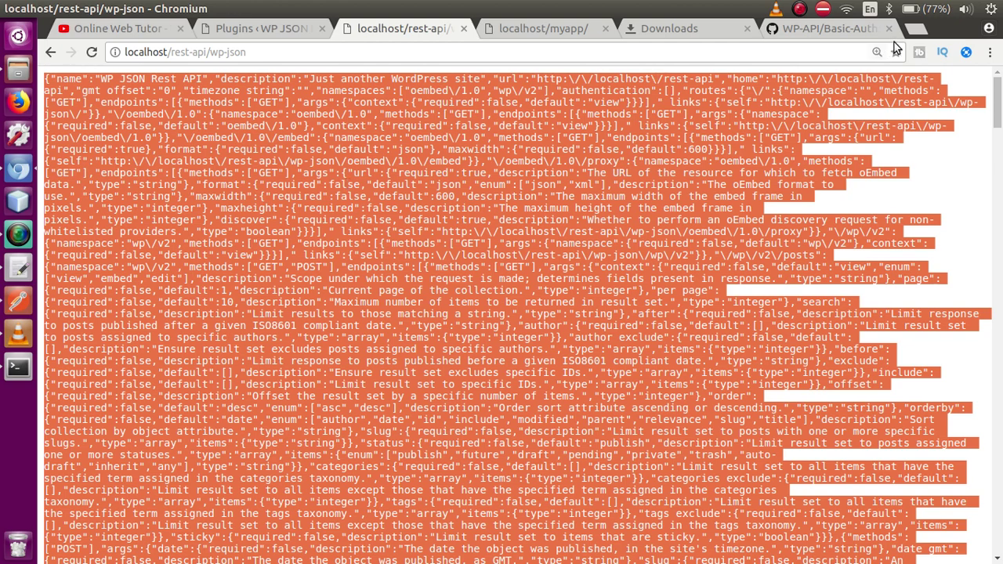
Search Google for jsononlineeditor in a new tab
{"action": "left_click", "coordinate": [912, 32]}
{"action": "type", "text": "json"}
{"action": "key", "text": "Return"}
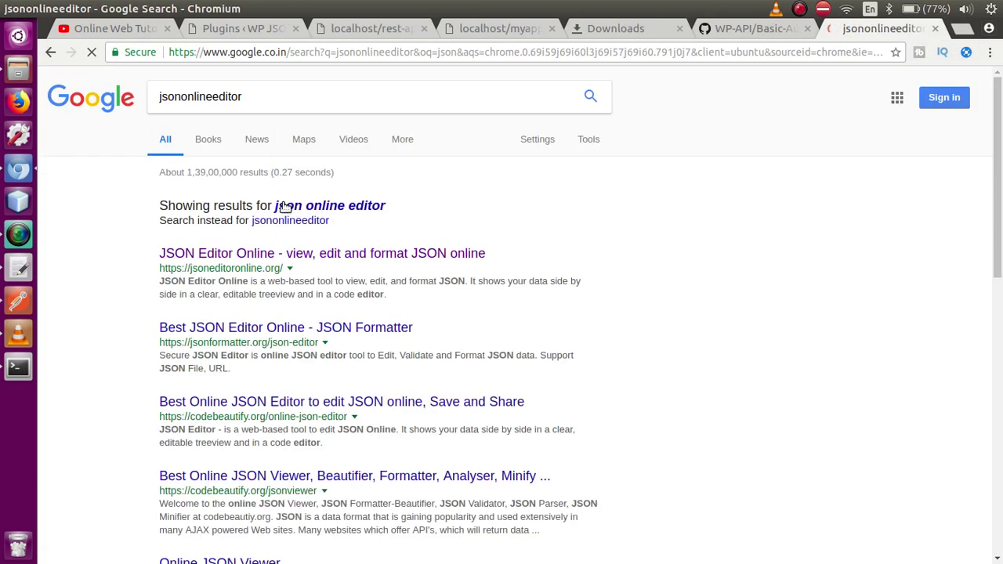
Replace JSON Editor Online's stored JSON with the pasted wp-json output
{"action": "left_click", "coordinate": [261, 258]}
{"action": "left_click", "coordinate": [260, 196]}
{"action": "key", "text": "ctrl+a"}
{"action": "key", "text": "BackSpace"}
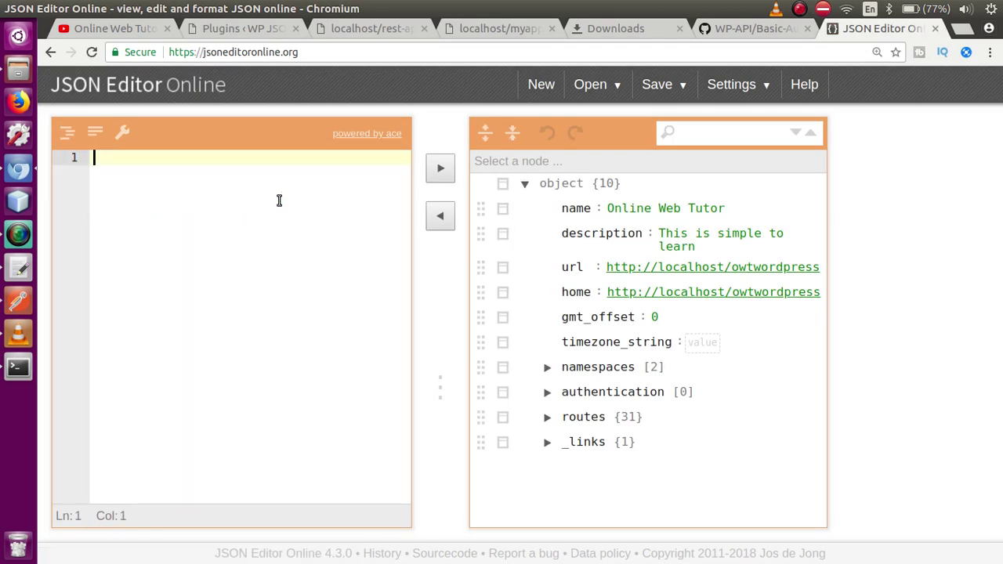
{"action": "key", "text": "ctrl+v"}
{"action": "left_click", "coordinate": [384, 26]}
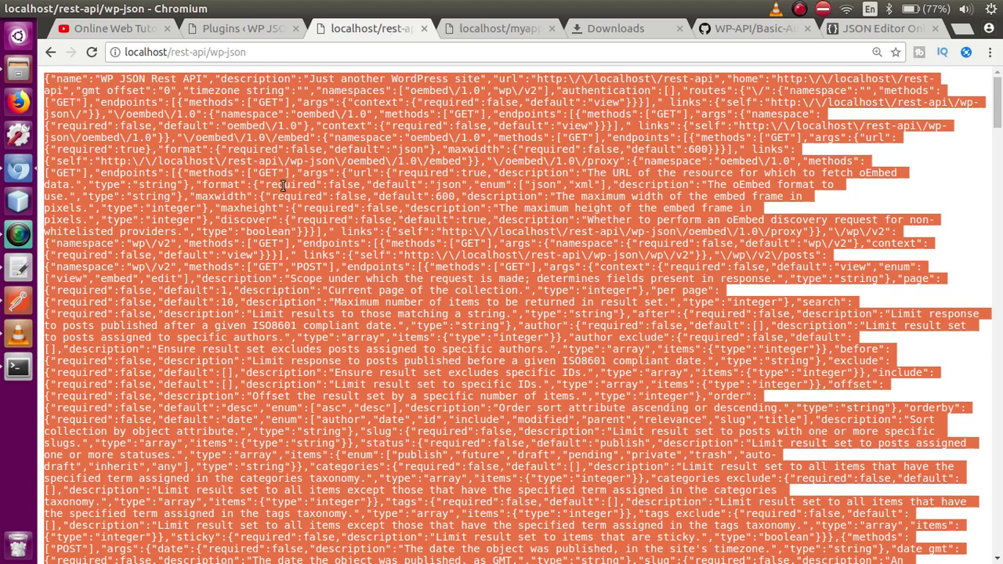
{"action": "left_click", "coordinate": [520, 178]}
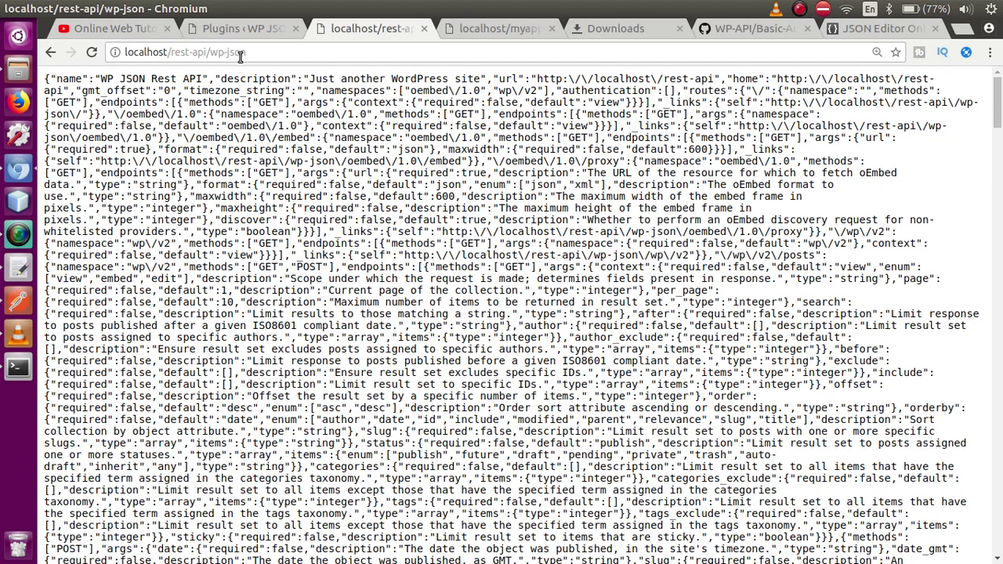
{"action": "left_click_drag", "start_coordinate": [248, 52], "coordinate": [212, 59]}
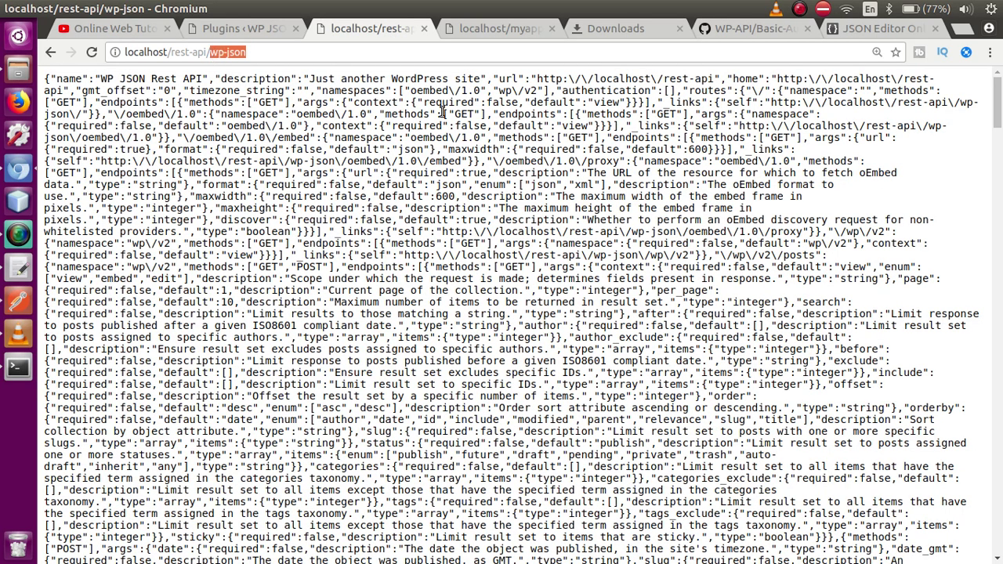
{"action": "left_click", "coordinate": [729, 90]}
{"action": "left_click", "coordinate": [265, 32]}
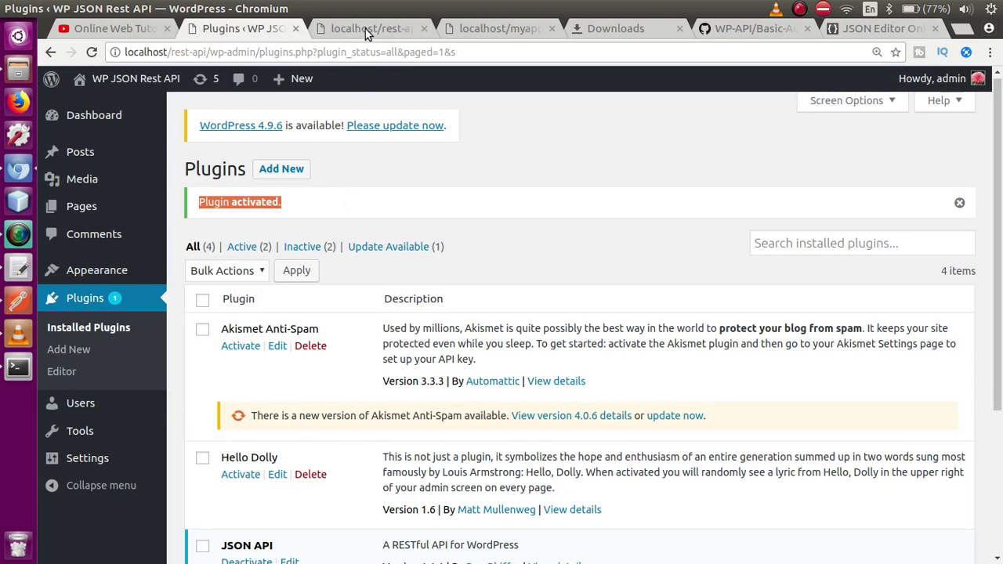
{"action": "left_click", "coordinate": [366, 29]}
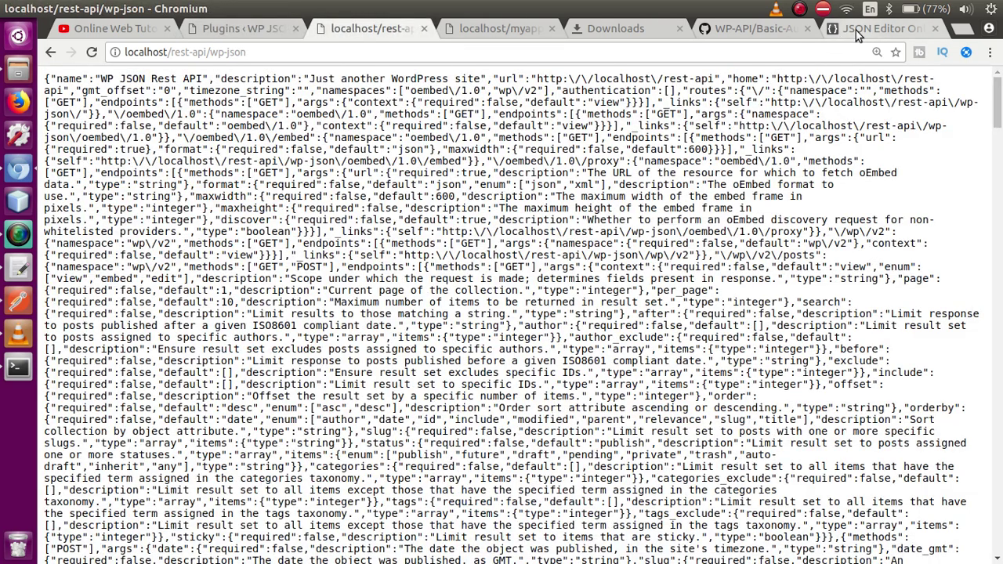
{"action": "left_click", "coordinate": [856, 29]}
{"action": "left_click", "coordinate": [282, 235]}
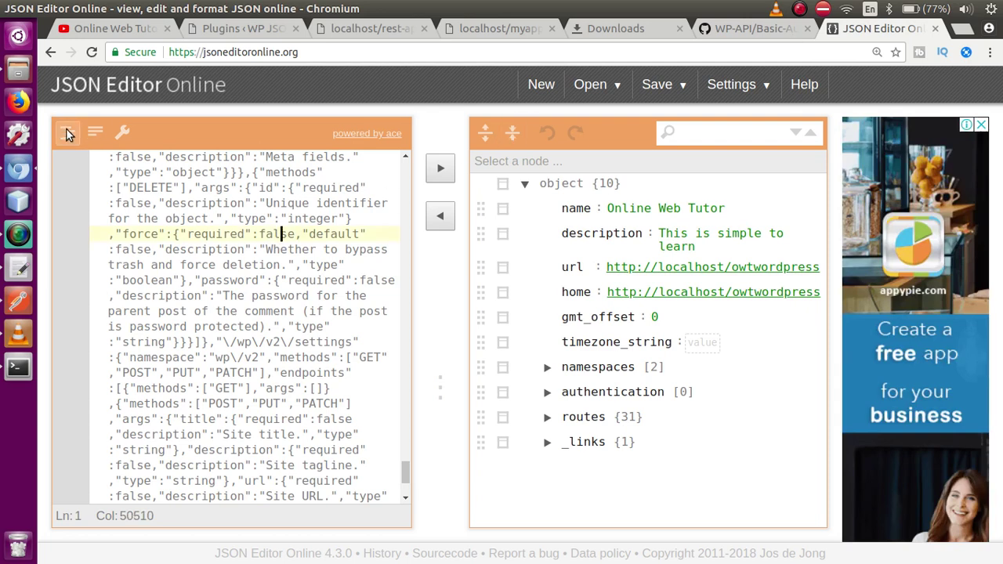
Format the JSON, load it into the tree, and expand routes > /wp/v2/posts > methods
{"action": "left_click", "coordinate": [66, 134]}
{"action": "left_click", "coordinate": [439, 169]}
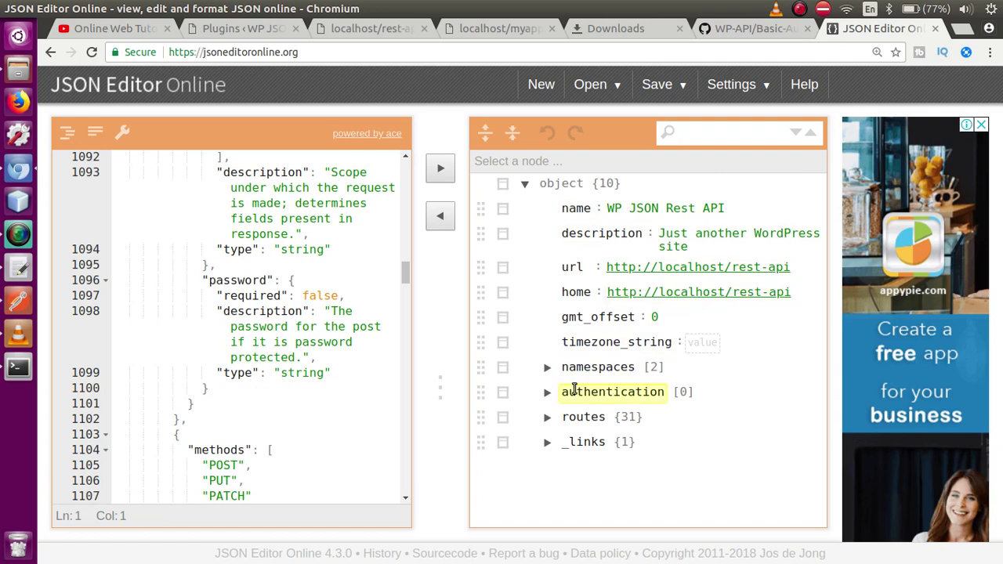
{"action": "left_click", "coordinate": [547, 417]}
{"action": "left_click_drag", "start_coordinate": [822, 218], "coordinate": [819, 301]}
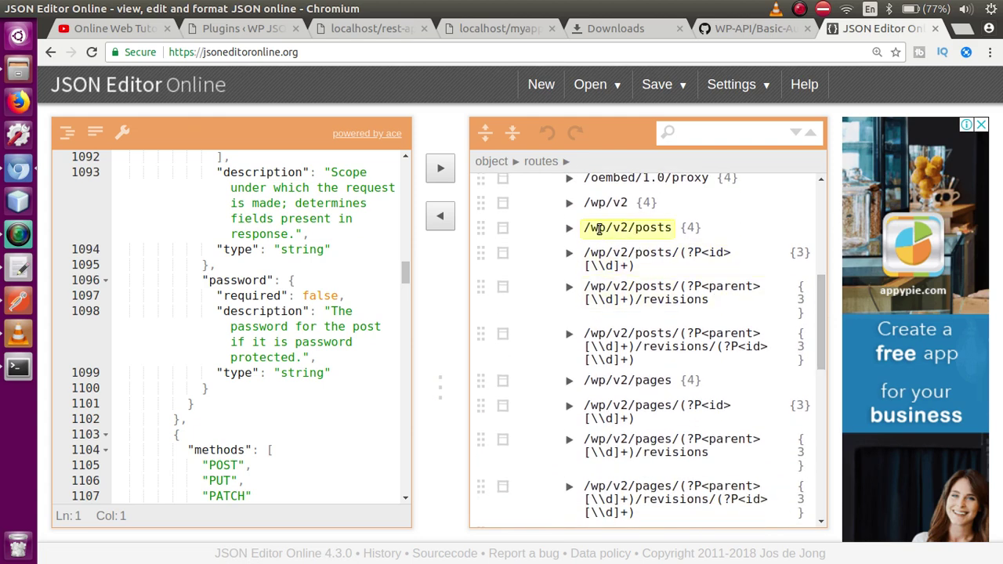
{"action": "left_click", "coordinate": [570, 229]}
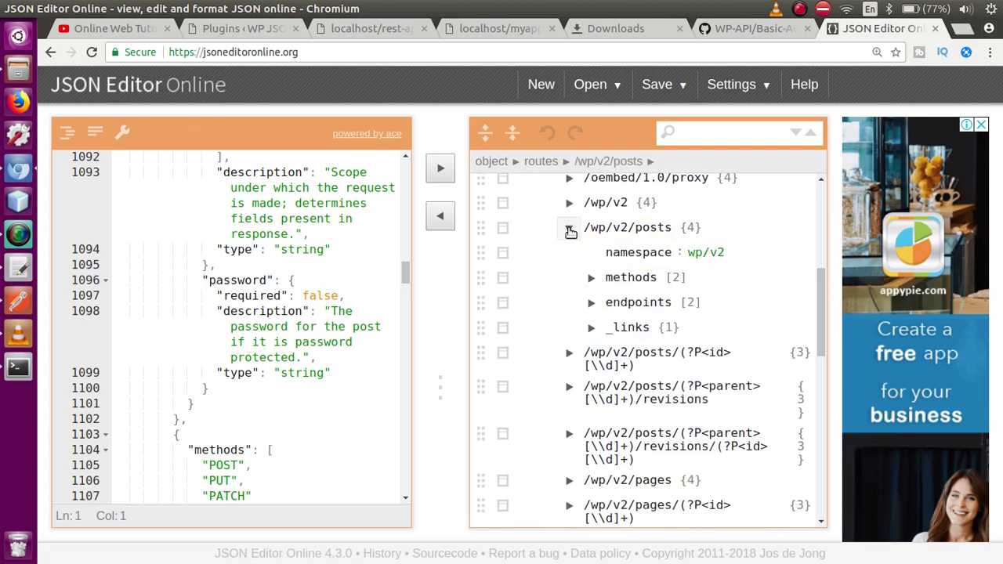
{"action": "left_click_drag", "start_coordinate": [819, 292], "coordinate": [820, 305]}
{"action": "left_click", "coordinate": [592, 228]}
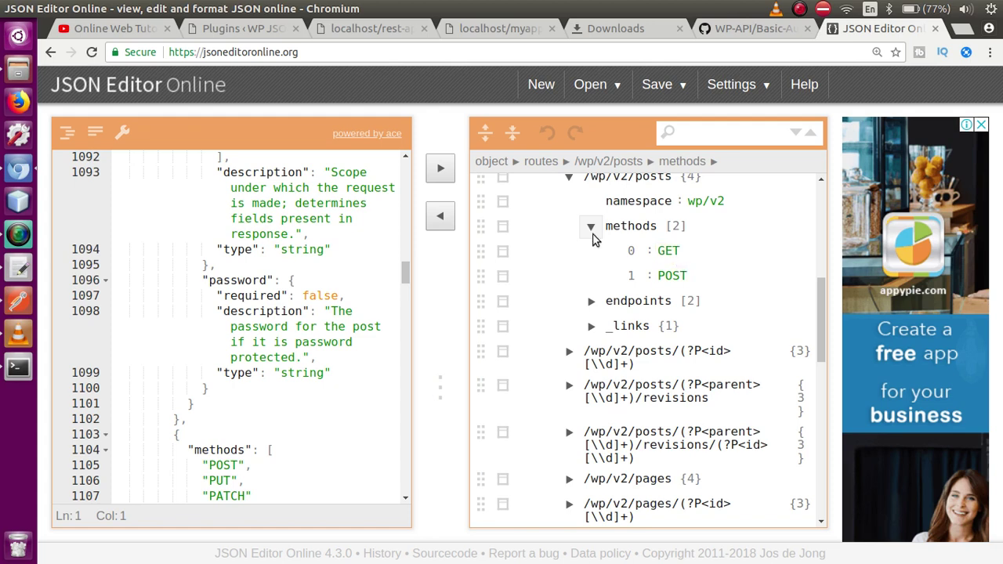
{"action": "key", "text": "alt+Tab"}
Keep GET as the request method and focus the request URL field
{"action": "left_click", "coordinate": [249, 138]}
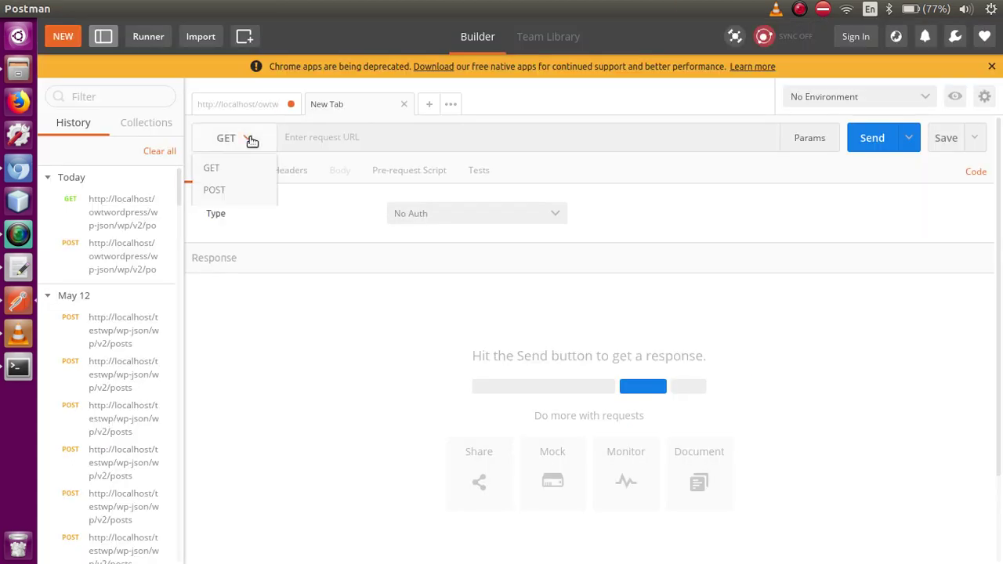
{"action": "left_click", "coordinate": [417, 274]}
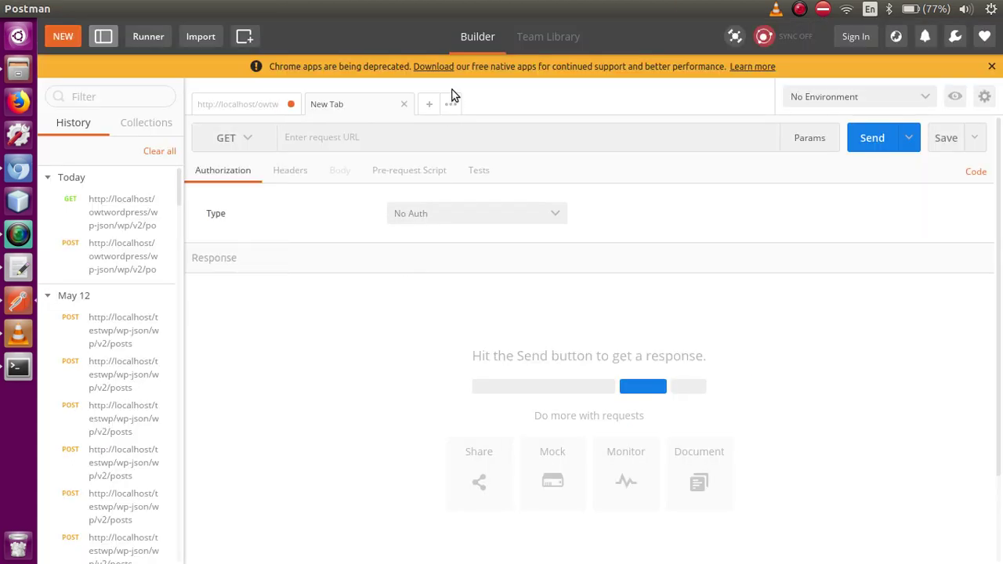
{"action": "left_click", "coordinate": [443, 139]}
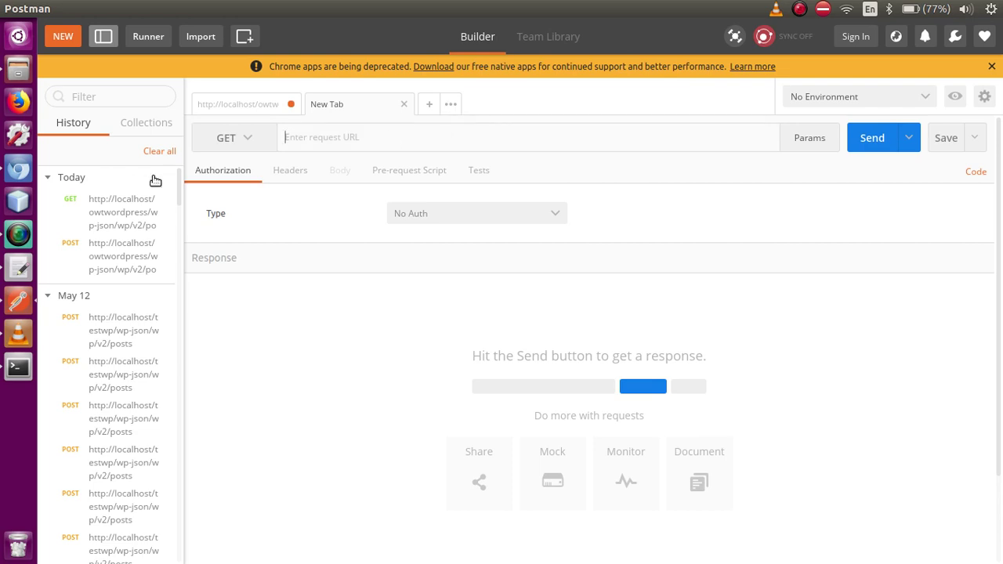
Copy the posts route's _links self URL and paste it as the request URL
{"action": "left_click", "coordinate": [22, 172]}
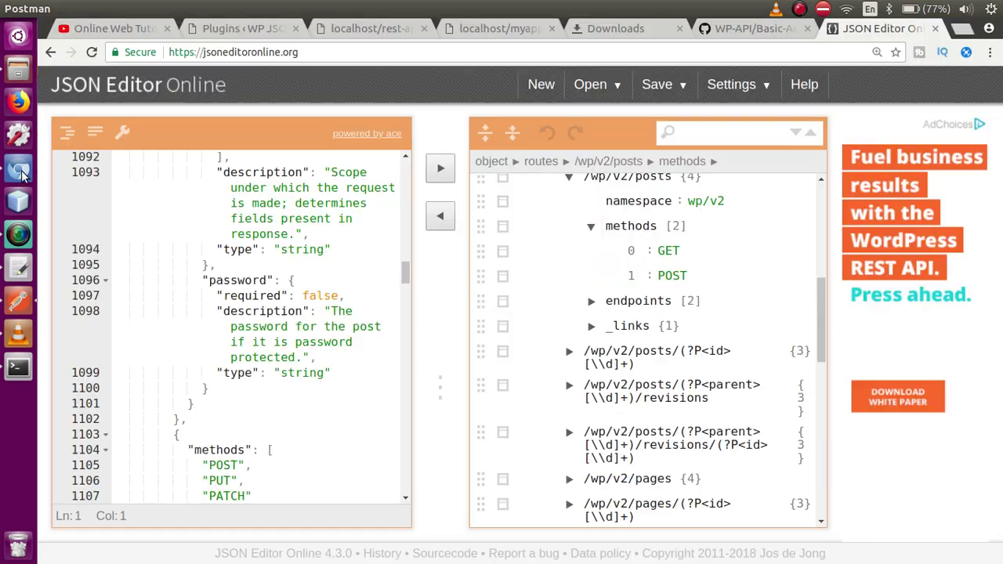
{"action": "left_click", "coordinate": [592, 326]}
{"action": "left_click_drag", "start_coordinate": [820, 314], "coordinate": [675, 290]}
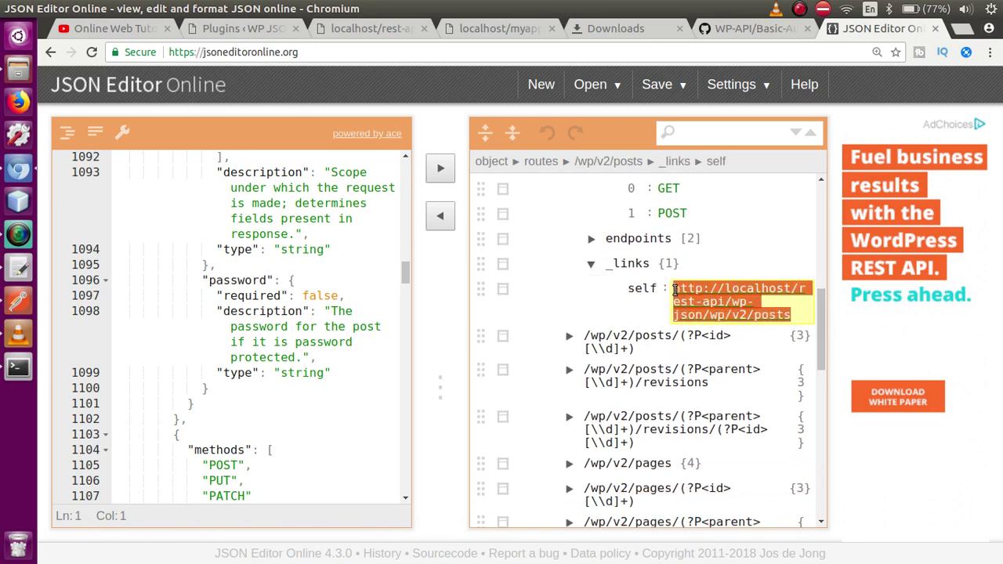
{"action": "right_click", "coordinate": [705, 305]}
{"action": "left_click", "coordinate": [709, 329]}
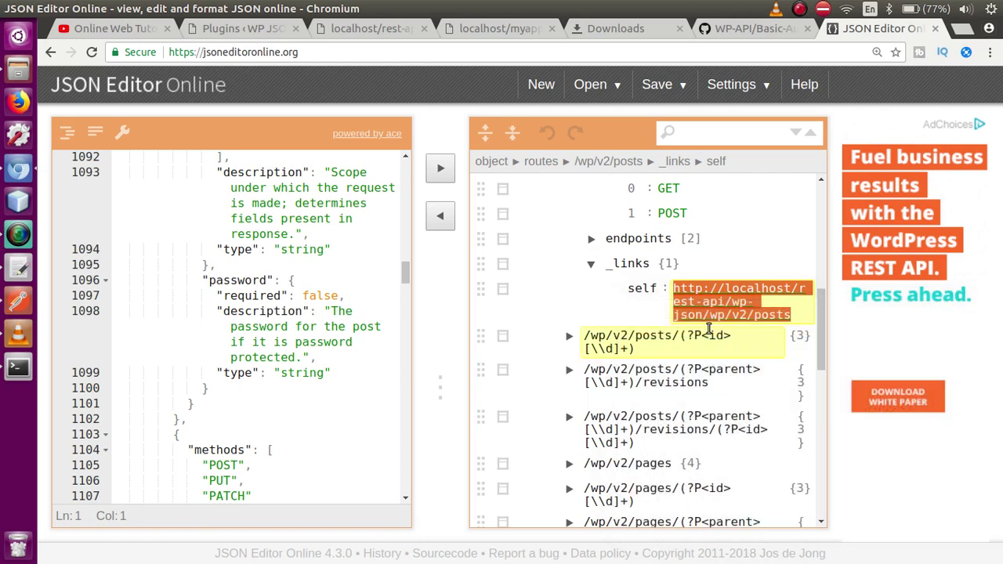
{"action": "left_click", "coordinate": [28, 300]}
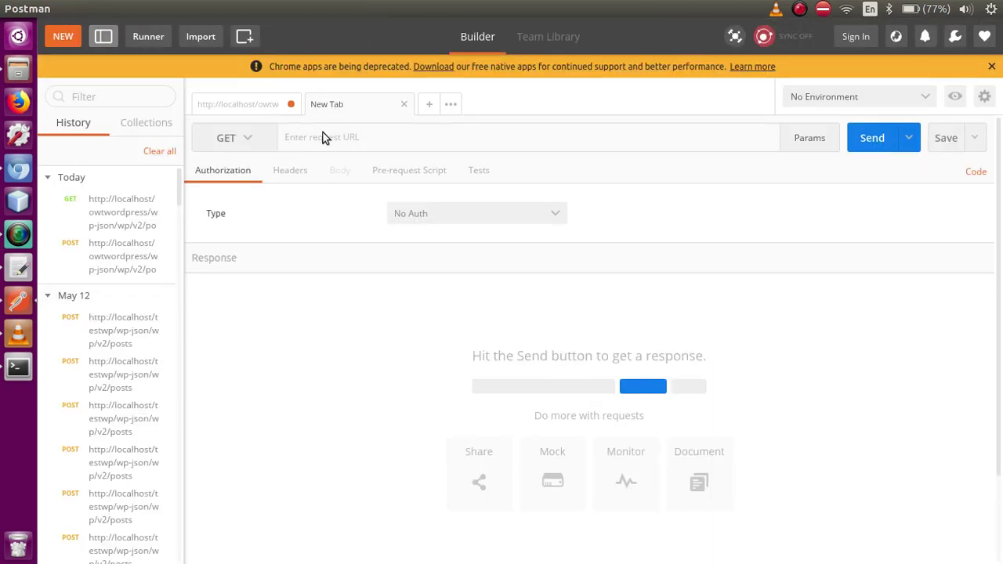
{"action": "key", "text": "ctrl+v"}
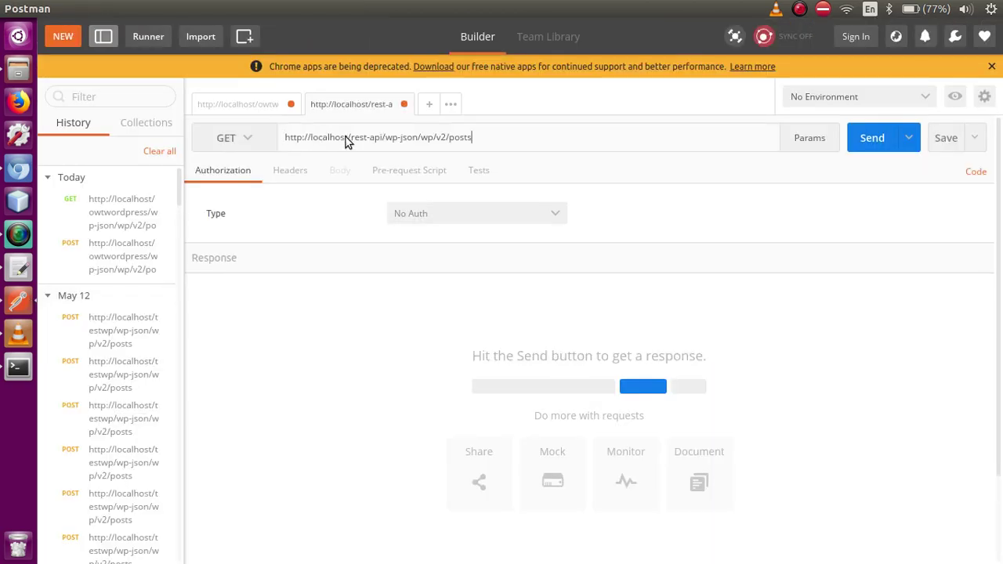
{"action": "key", "text": "ctrl+a"}
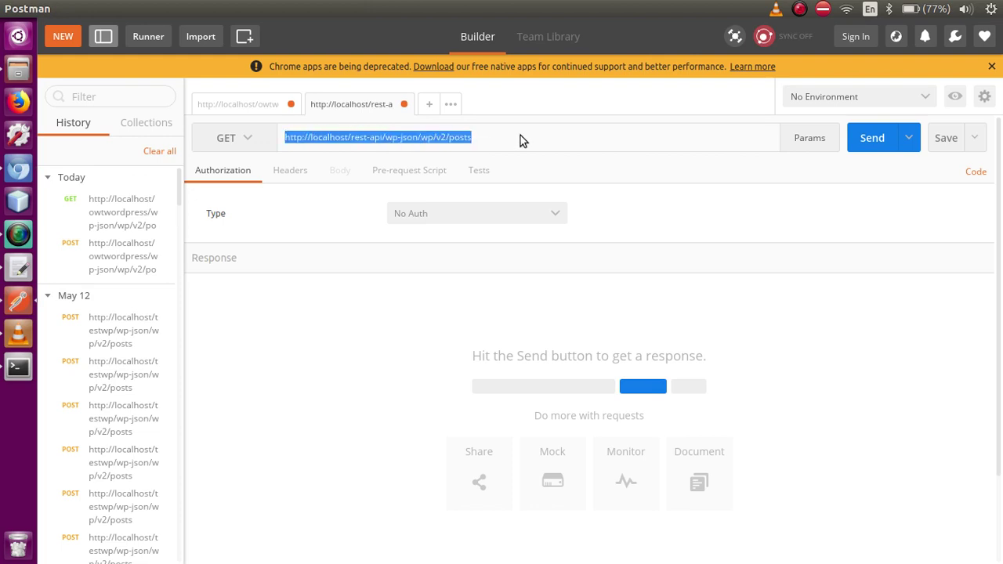
{"action": "left_click", "coordinate": [522, 139]}
{"action": "key", "text": "alt+Tab"}
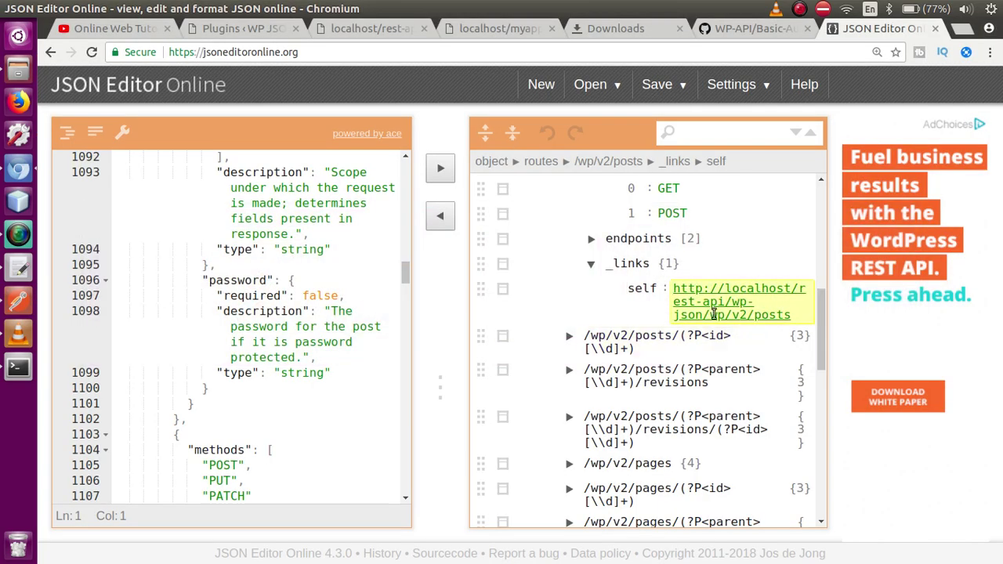
{"action": "scroll", "coordinate": [813, 317], "scroll_direction": "up", "scroll_amount": 3}
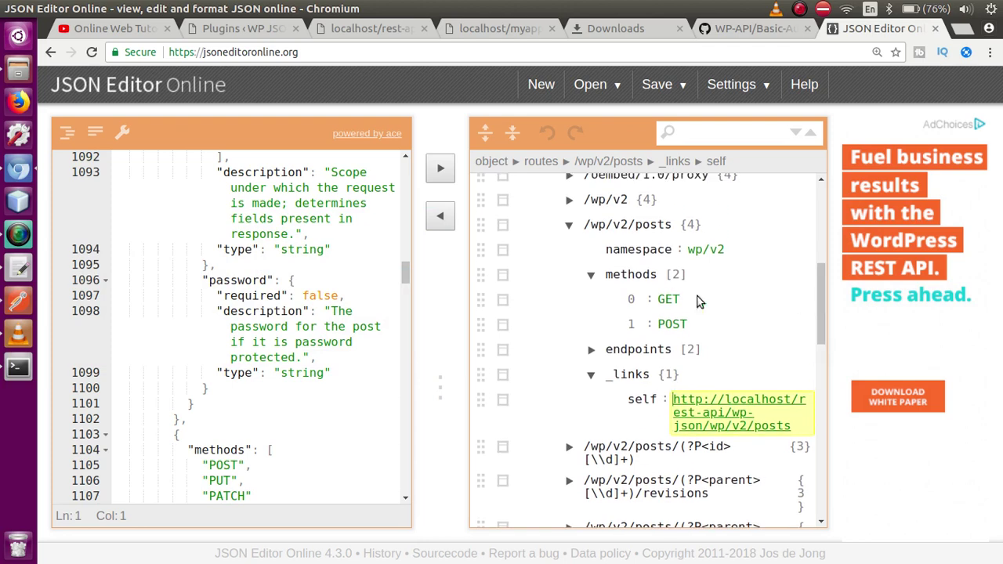
{"action": "left_click_drag", "start_coordinate": [680, 300], "coordinate": [660, 299]}
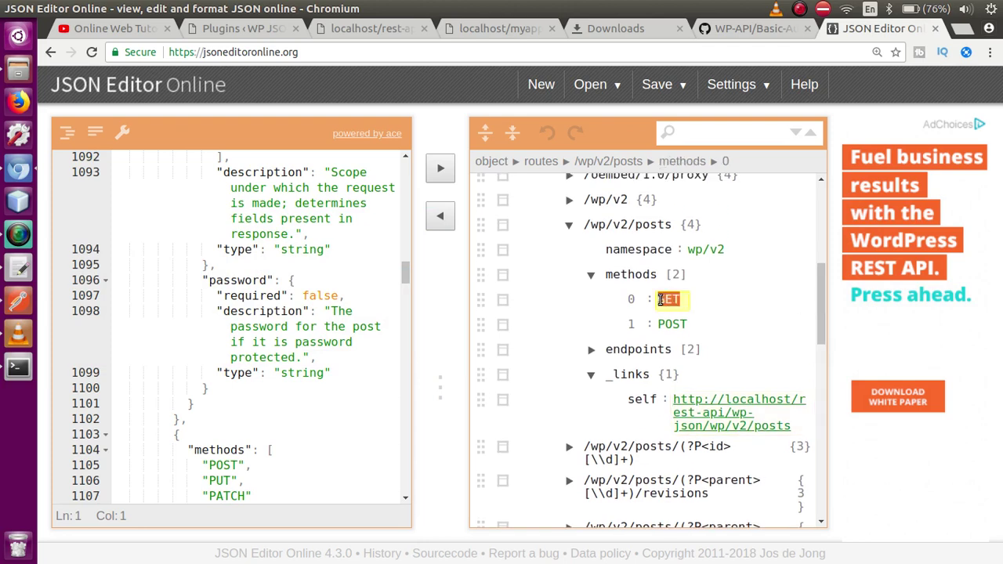
{"action": "key", "text": "alt+Tab"}
{"action": "left_click", "coordinate": [235, 143]}
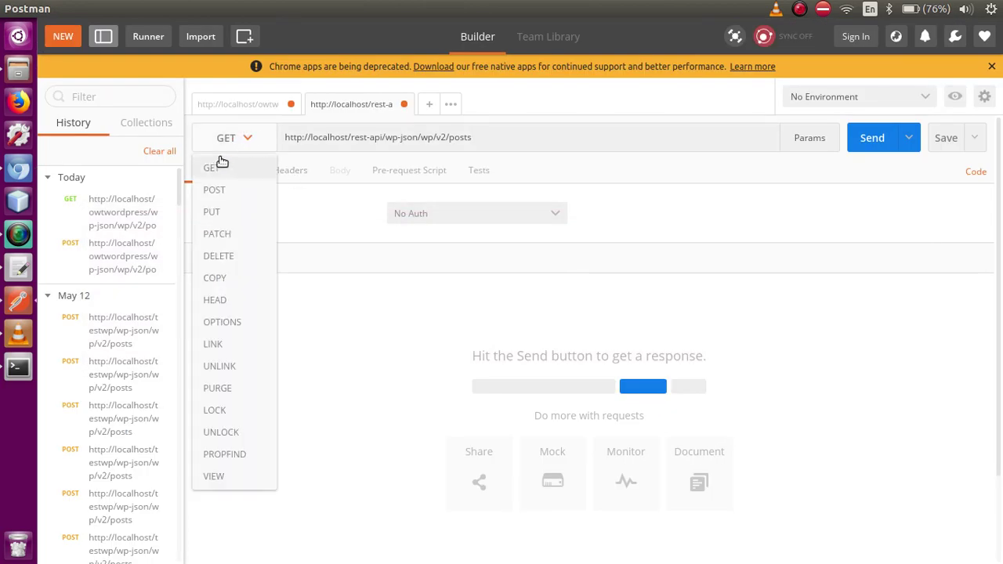
{"action": "left_click", "coordinate": [222, 164]}
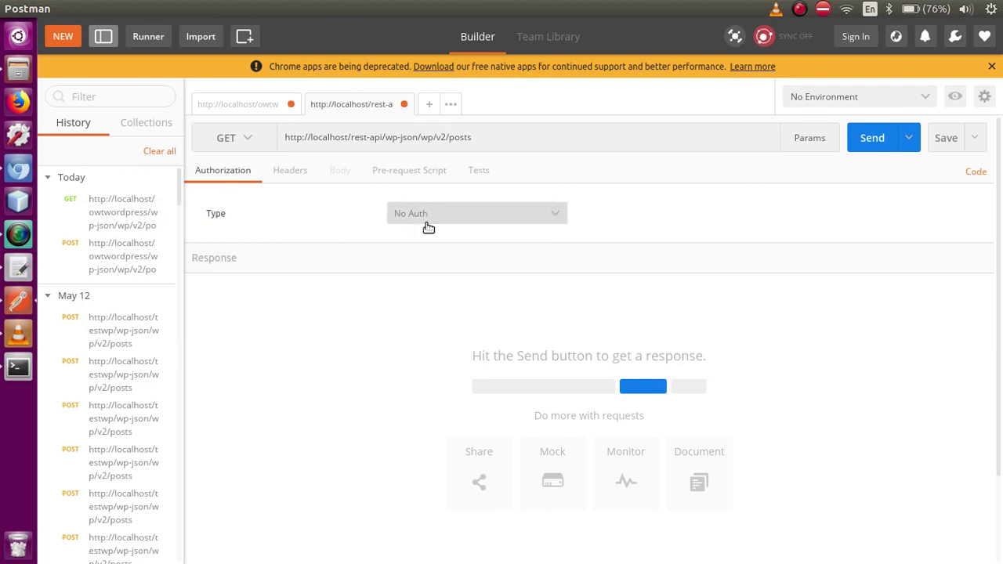
Set the request's authorization type to Basic Auth with username admin and a password
{"action": "left_click", "coordinate": [556, 222]}
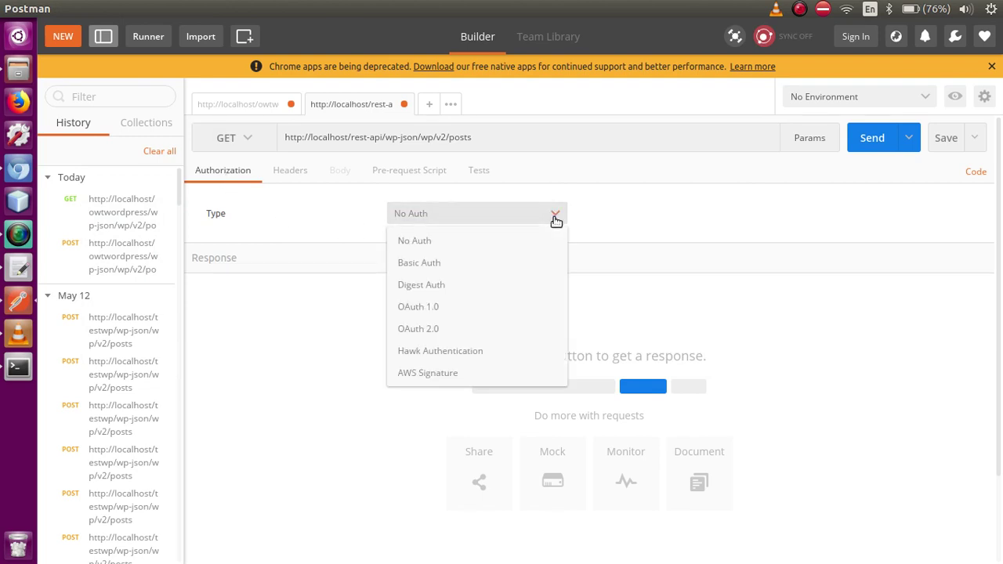
{"action": "left_click", "coordinate": [428, 263]}
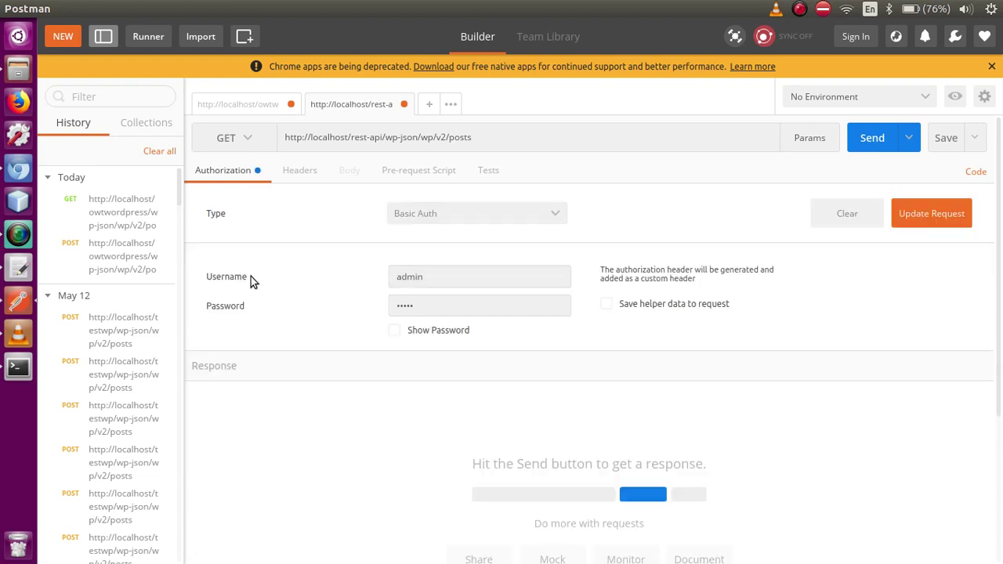
{"action": "left_click_drag", "start_coordinate": [382, 141], "coordinate": [357, 143]}
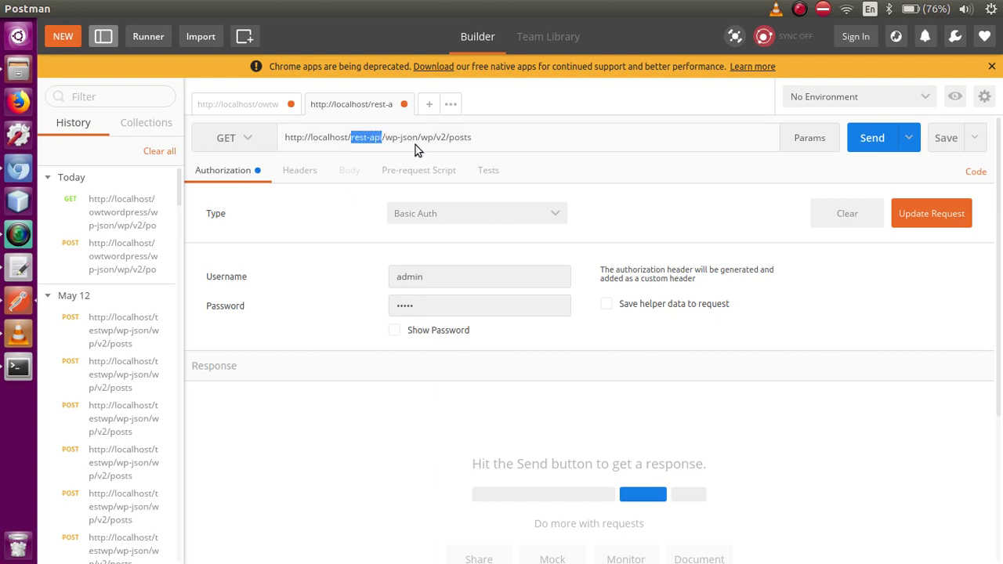
{"action": "left_click", "coordinate": [506, 133]}
{"action": "left_click", "coordinate": [953, 40]}
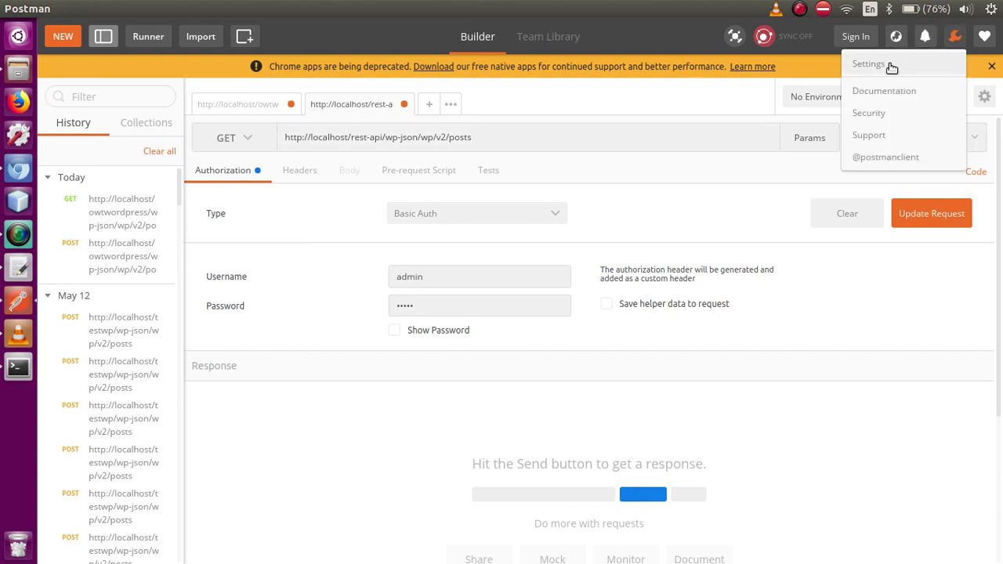
Set Postman's editor font size to 20 and turn on two-pane view
{"action": "left_click", "coordinate": [890, 67]}
{"action": "left_click_drag", "start_coordinate": [484, 361], "coordinate": [463, 361]}
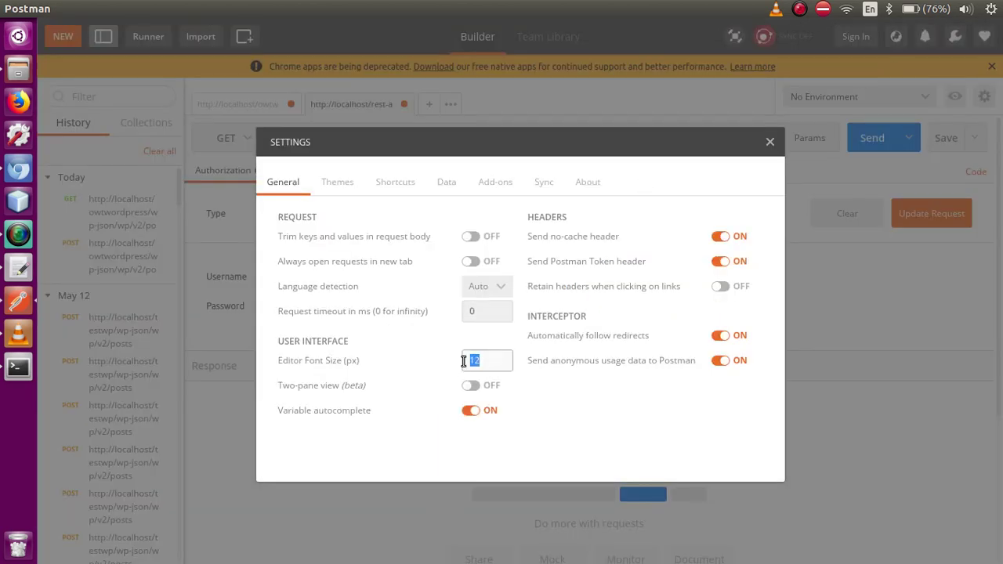
{"action": "key", "text": "BackSpace"}
{"action": "type", "text": "20"}
{"action": "left_click", "coordinate": [471, 385]}
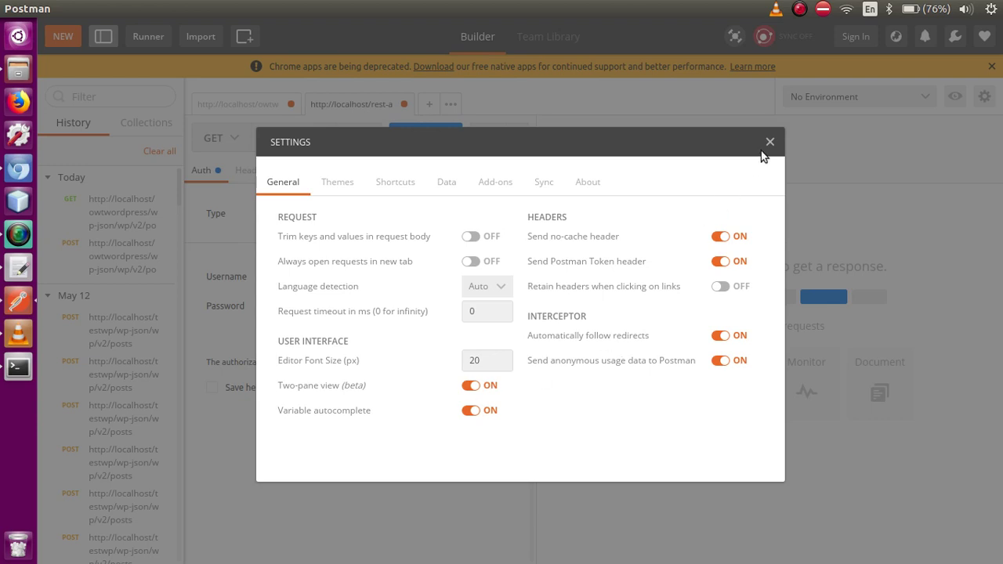
{"action": "left_click", "coordinate": [769, 144]}
{"action": "left_click", "coordinate": [486, 221]}
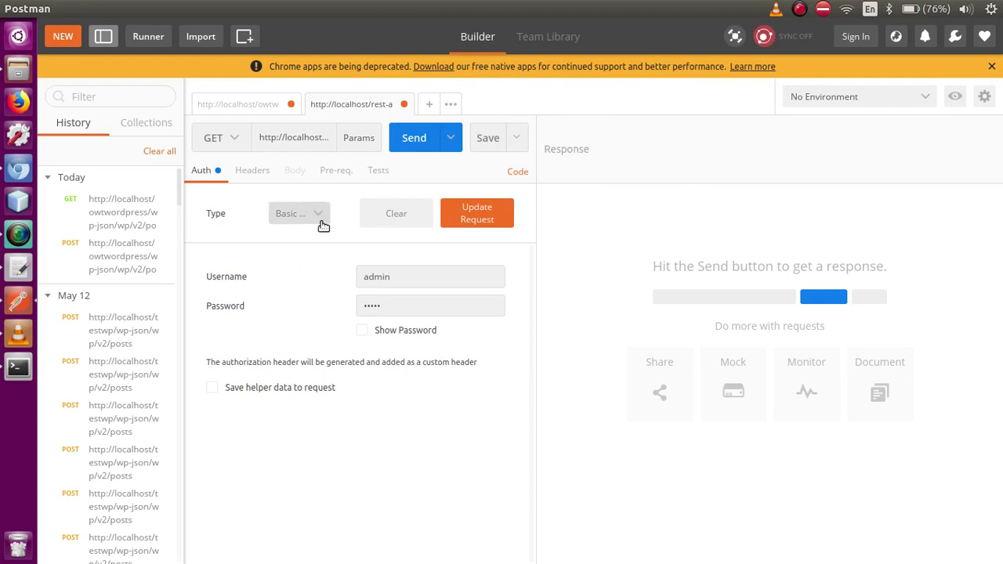
Review the full localhost posts request URL
{"action": "double_click", "coordinate": [308, 141]}
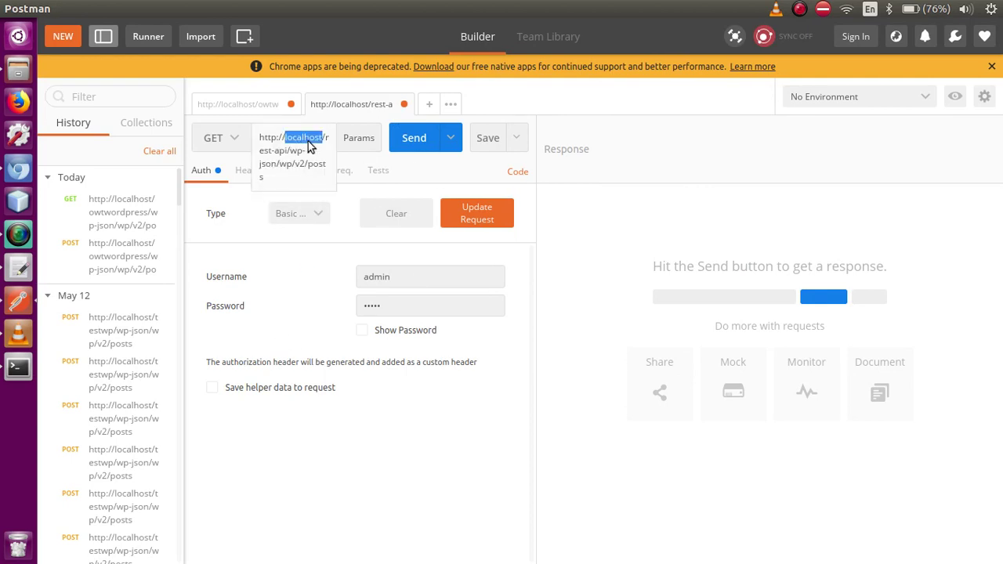
{"action": "left_click", "coordinate": [294, 183]}
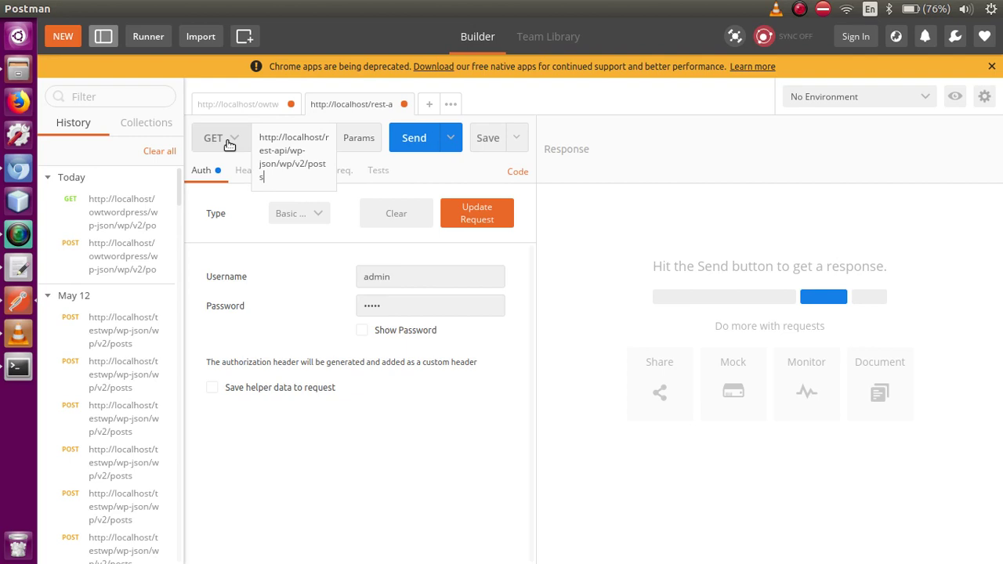
{"action": "key", "text": "BackSpace"}
{"action": "left_click", "coordinate": [238, 198]}
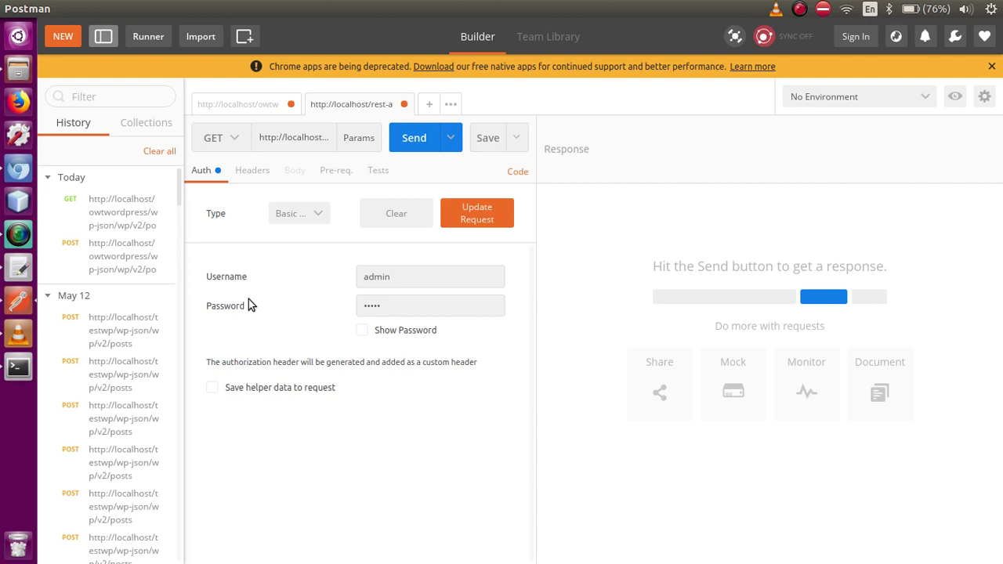
Keep Basic Auth as the authorization type and check the username value
{"action": "left_click", "coordinate": [310, 216]}
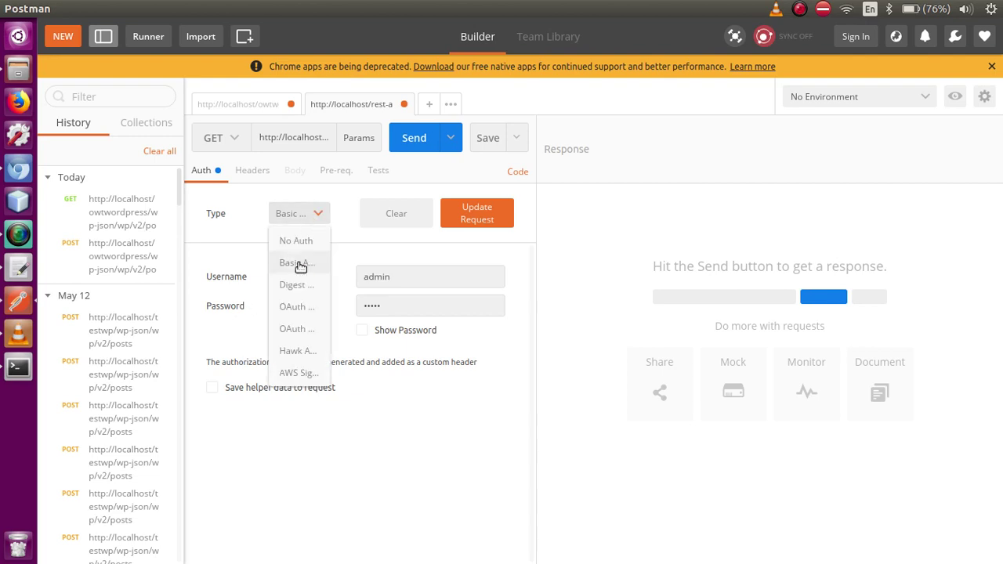
{"action": "left_click", "coordinate": [294, 264]}
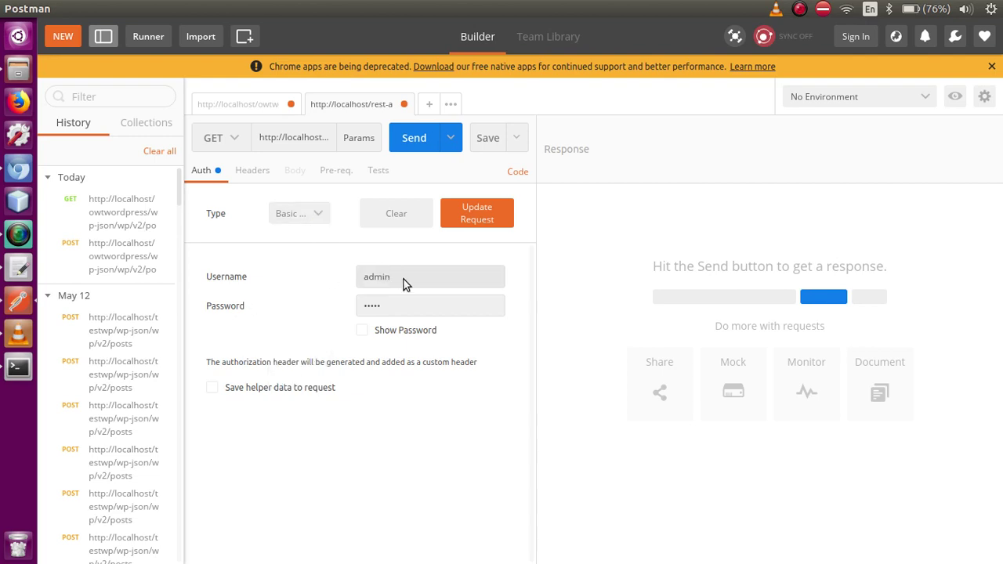
{"action": "left_click_drag", "start_coordinate": [406, 284], "coordinate": [360, 275]}
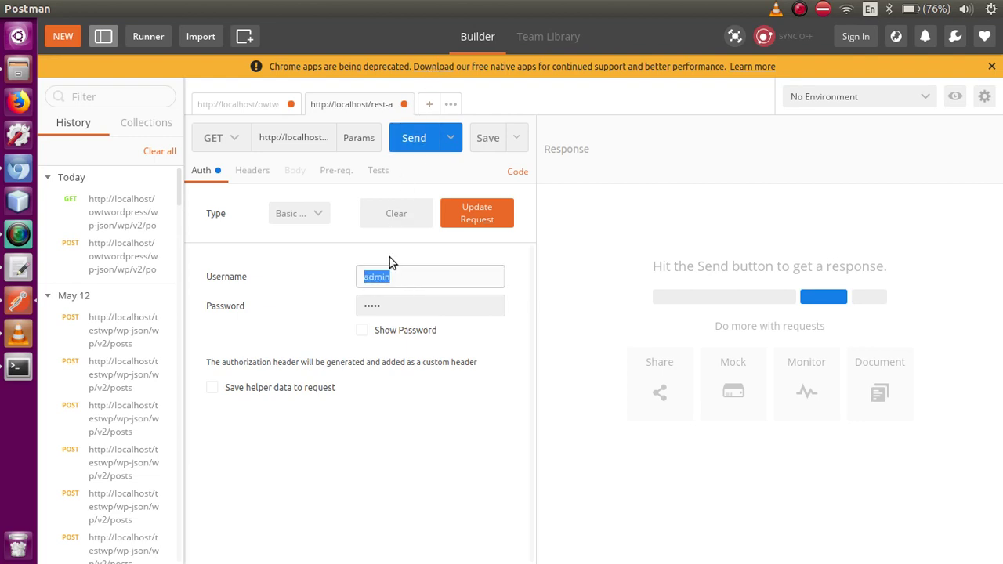
{"action": "left_click", "coordinate": [18, 169]}
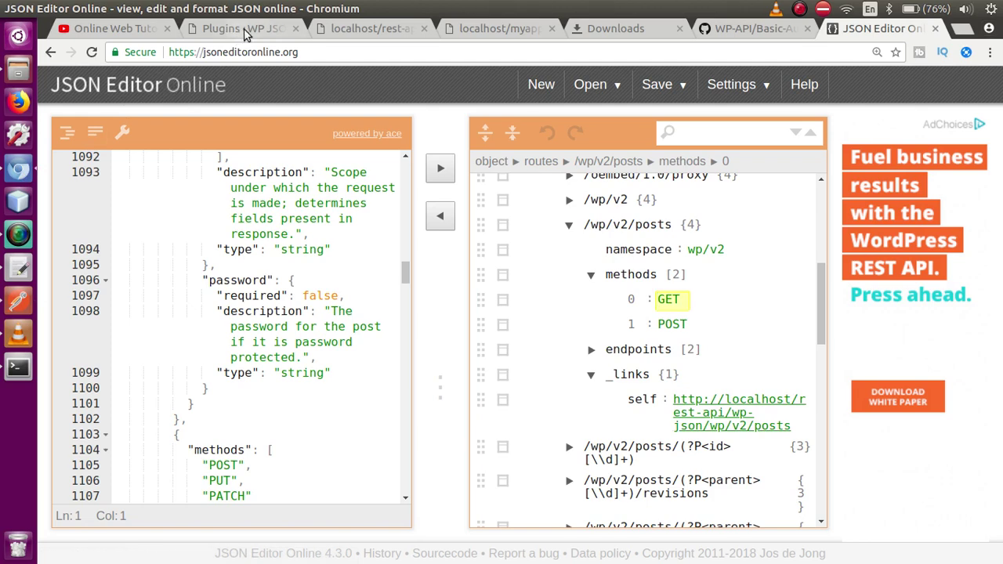
Check the rest-api path in the WordPress Plugins page address, then go back to Postman
{"action": "left_click", "coordinate": [251, 32]}
{"action": "left_click_drag", "start_coordinate": [208, 52], "coordinate": [167, 52]}
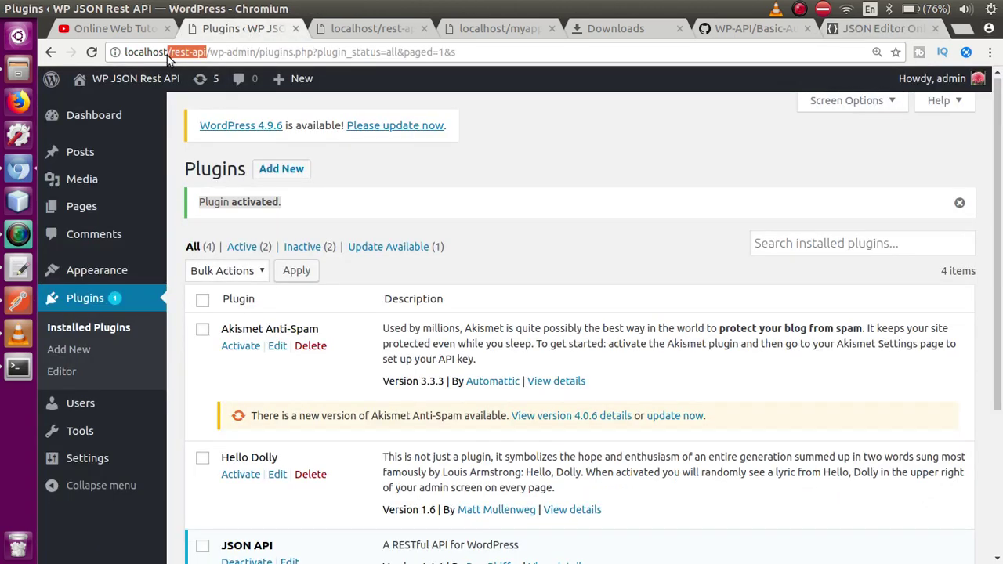
{"action": "left_click", "coordinate": [225, 57]}
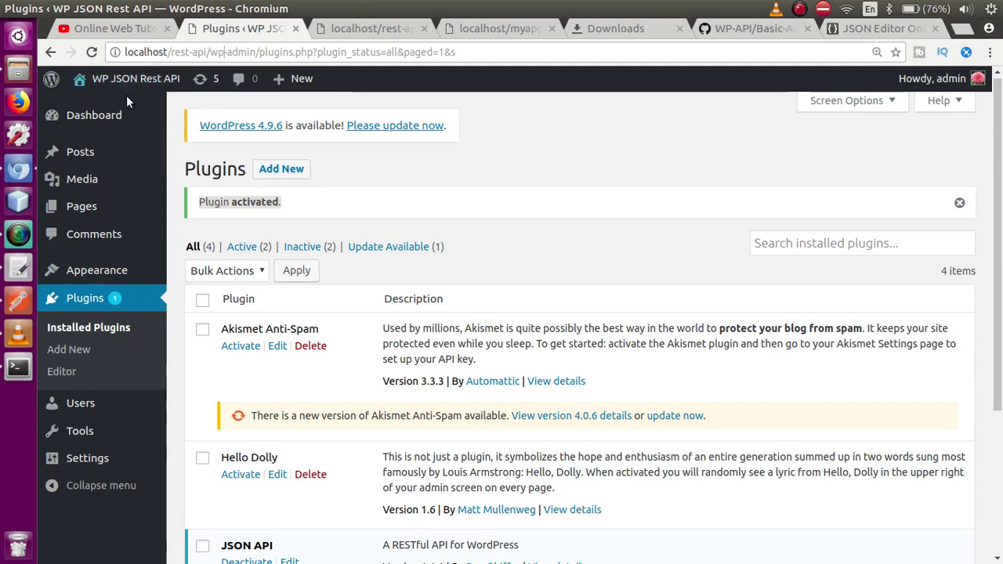
{"action": "left_click", "coordinate": [18, 302]}
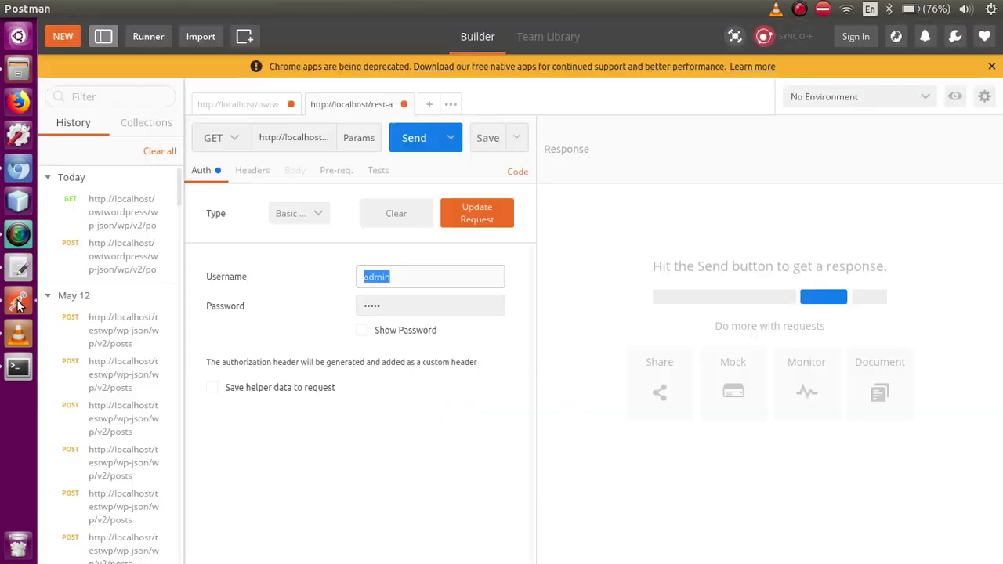
Check the Basic Auth password field and widen the request pane
{"action": "left_click", "coordinate": [401, 276]}
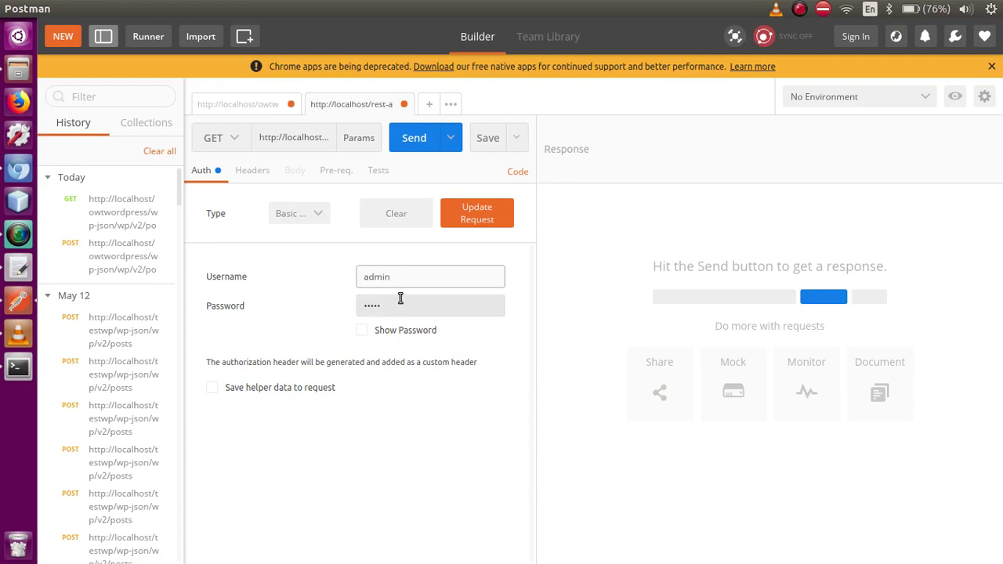
{"action": "key", "text": "Tab"}
{"action": "left_click", "coordinate": [597, 216]}
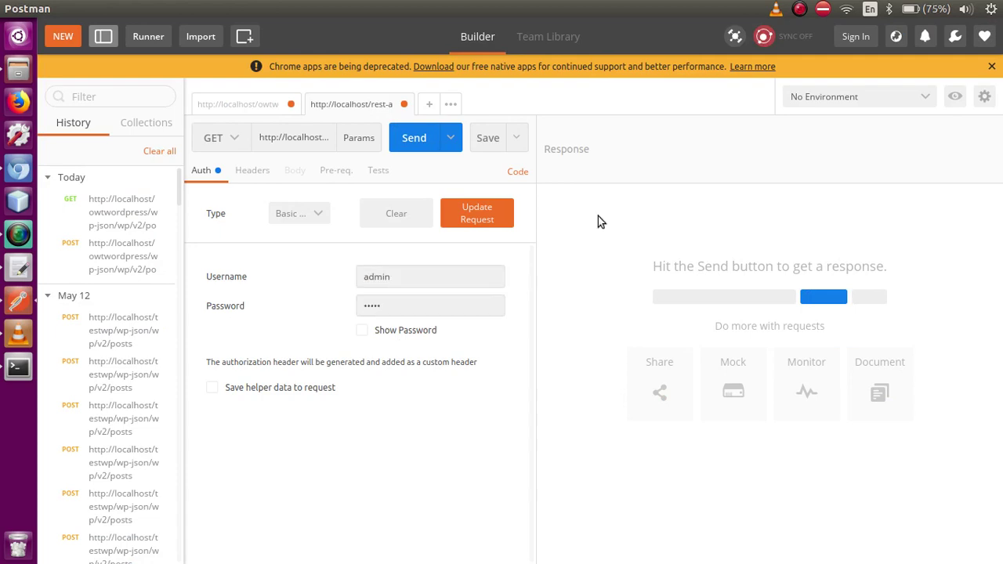
{"action": "left_click_drag", "start_coordinate": [538, 159], "coordinate": [636, 162]}
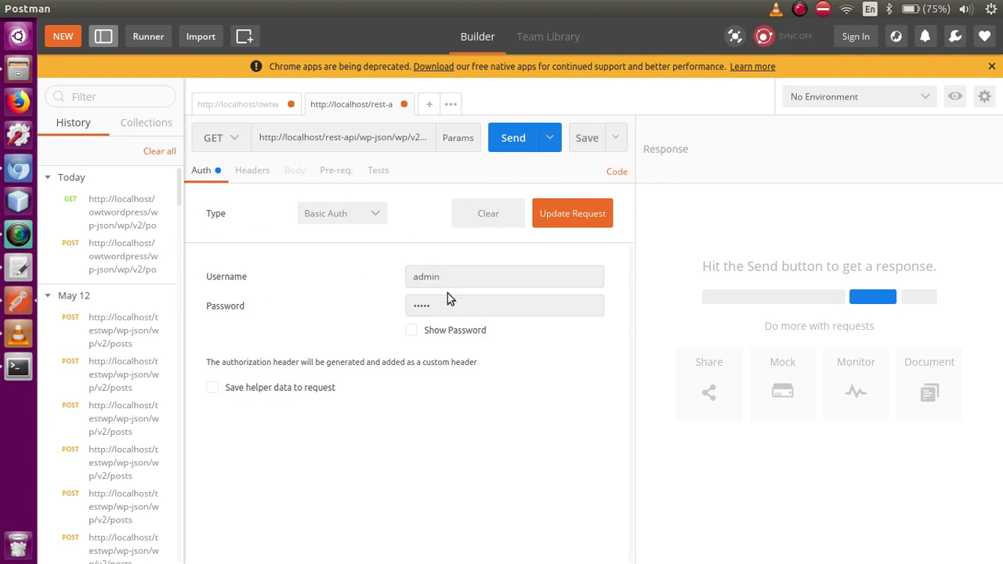
Add an Authorization header key to the posts request, leaving its value empty
{"action": "left_click", "coordinate": [259, 174]}
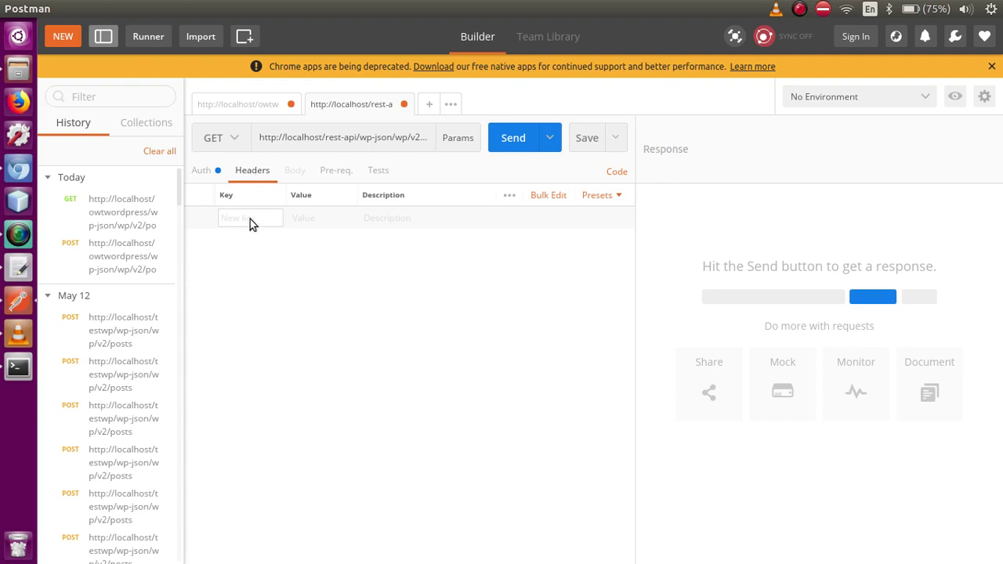
{"action": "type", "text": "Author"}
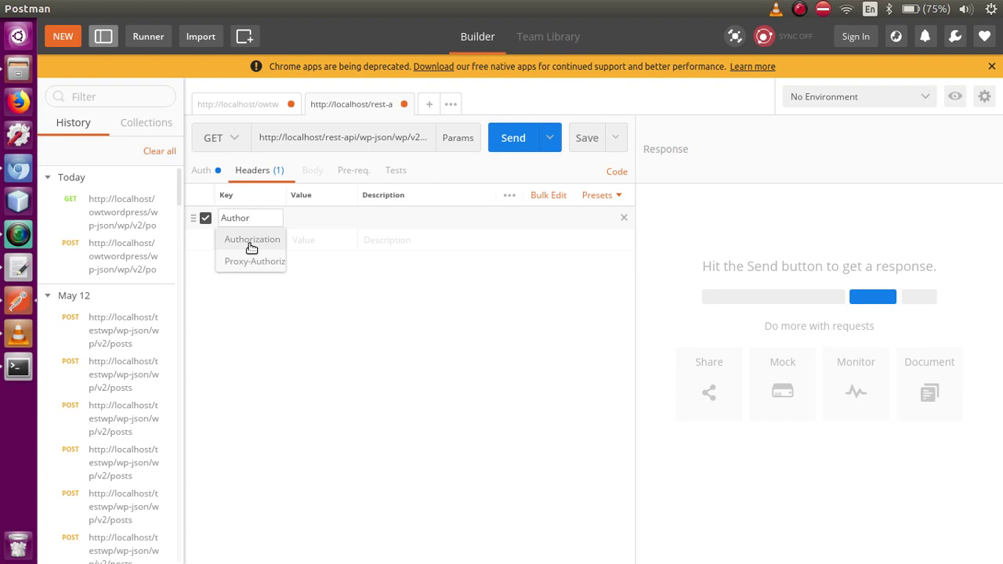
{"action": "left_click", "coordinate": [251, 244]}
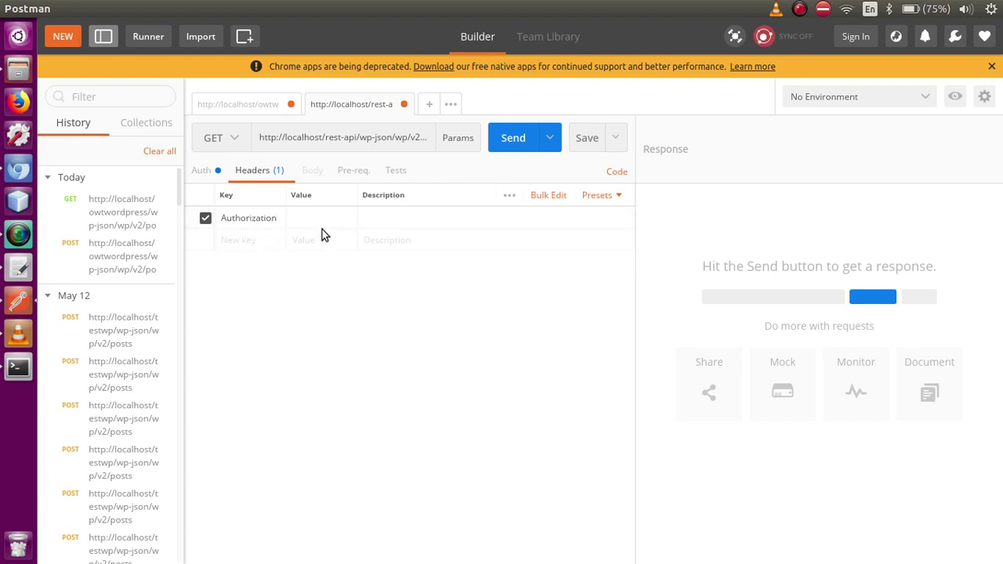
{"action": "left_click", "coordinate": [363, 223]}
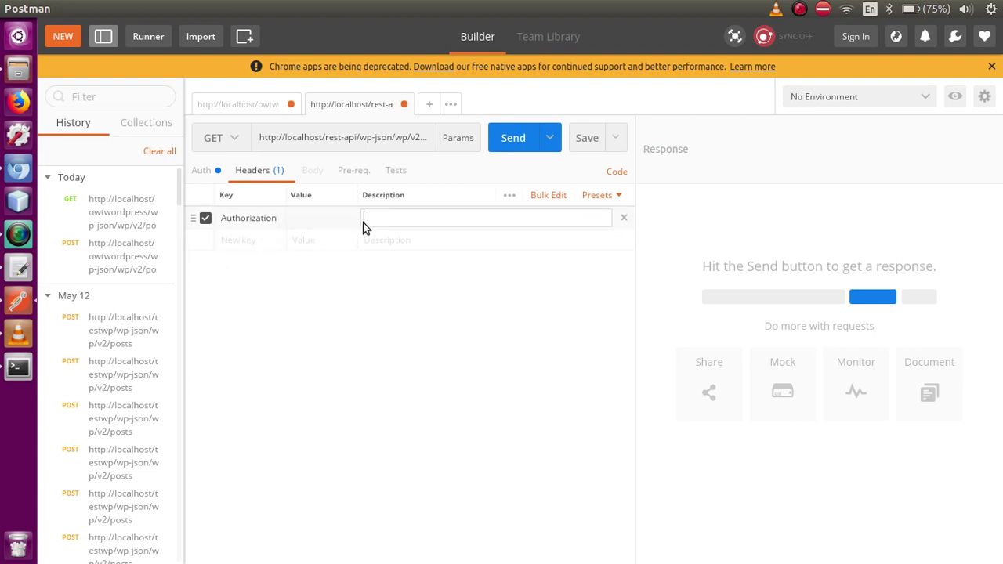
{"action": "left_click", "coordinate": [315, 221]}
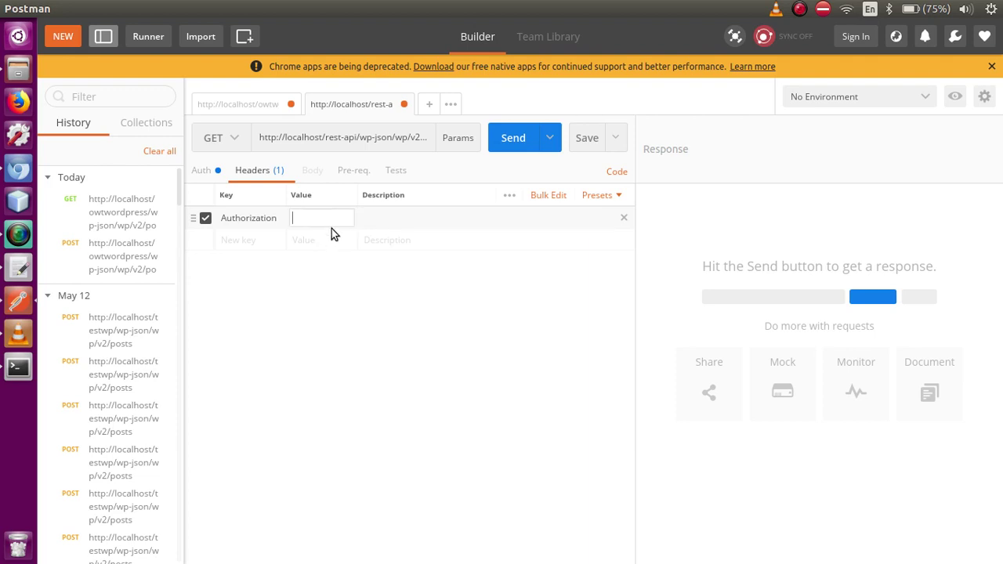
{"action": "left_click", "coordinate": [19, 267]}
{"action": "left_click", "coordinate": [118, 34]}
Type the header format 'Basic json_encdode(username:pwd)' on a new line
{"action": "key", "text": "Return"}
{"action": "type", "text": "Basic "}
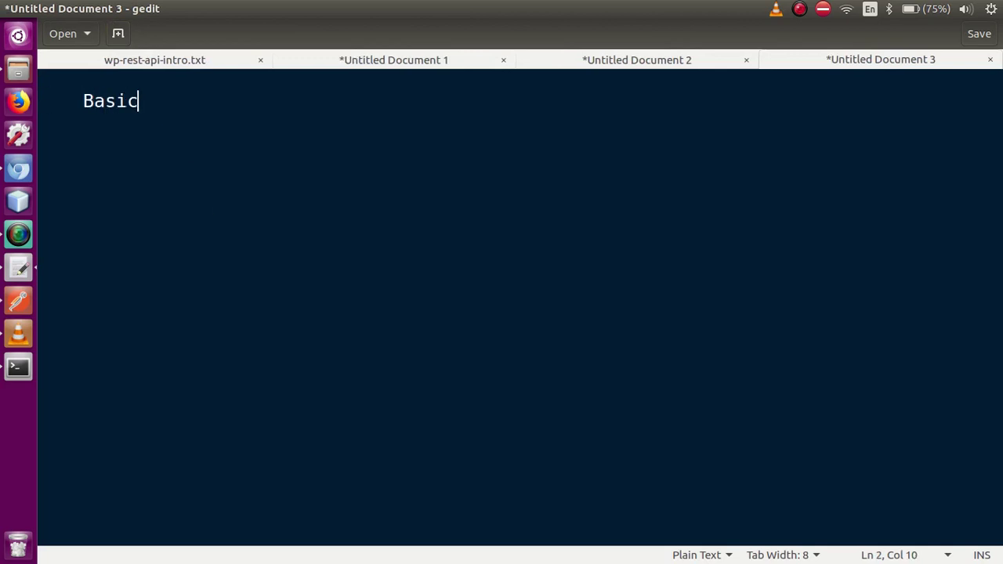
{"action": "type", "text": "username:pwd"}
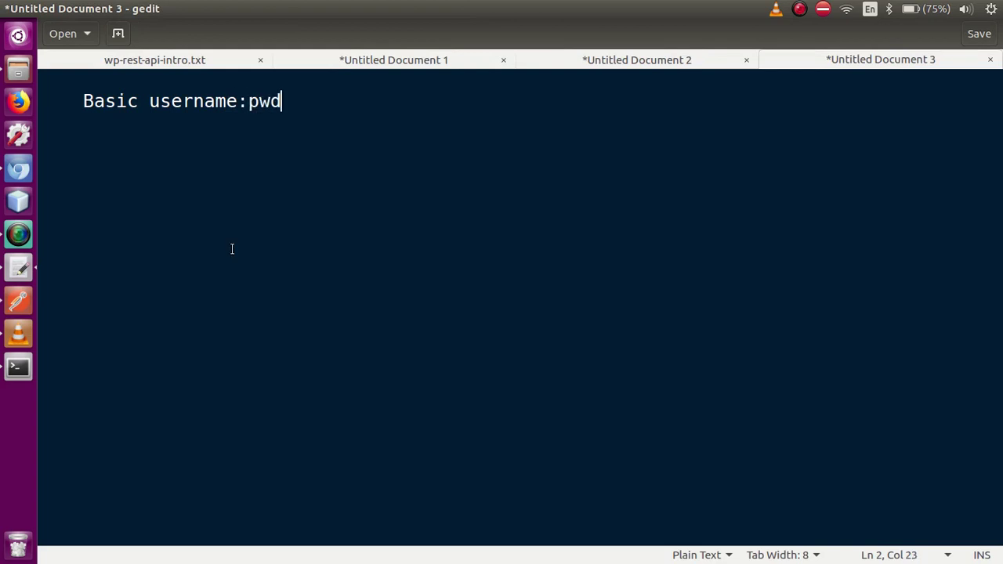
{"action": "mouse_move", "coordinate": [286, 101]}
{"action": "left_mouse_down"}
{"action": "mouse_move", "coordinate": [150, 102]}
{"action": "mouse_move", "coordinate": [286, 100]}
{"action": "left_mouse_up"}
{"action": "key", "text": "ctrl+c"}
{"action": "left_click", "coordinate": [343, 100]}
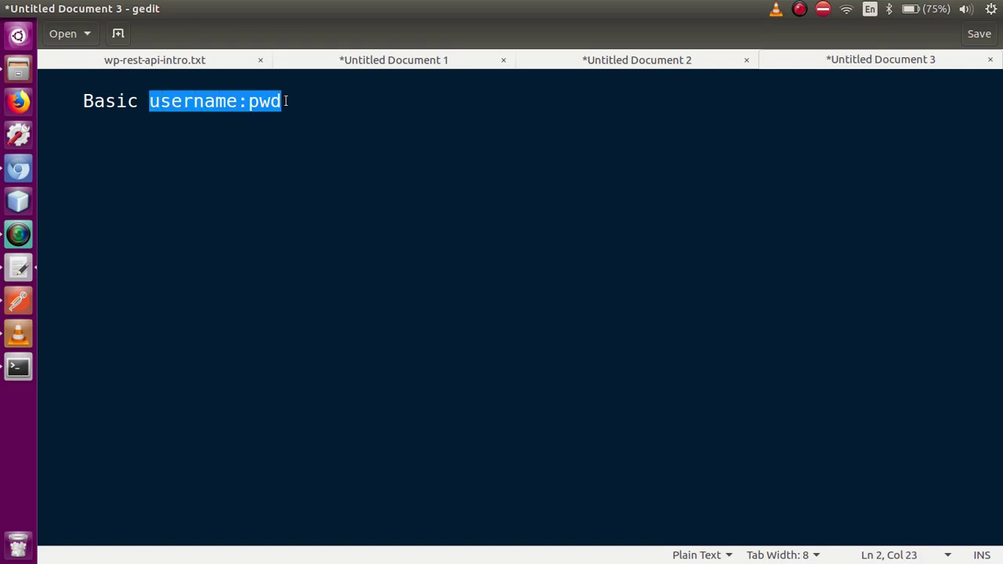
{"action": "key", "text": "BackSpace"}
{"action": "type", "text": "json "}
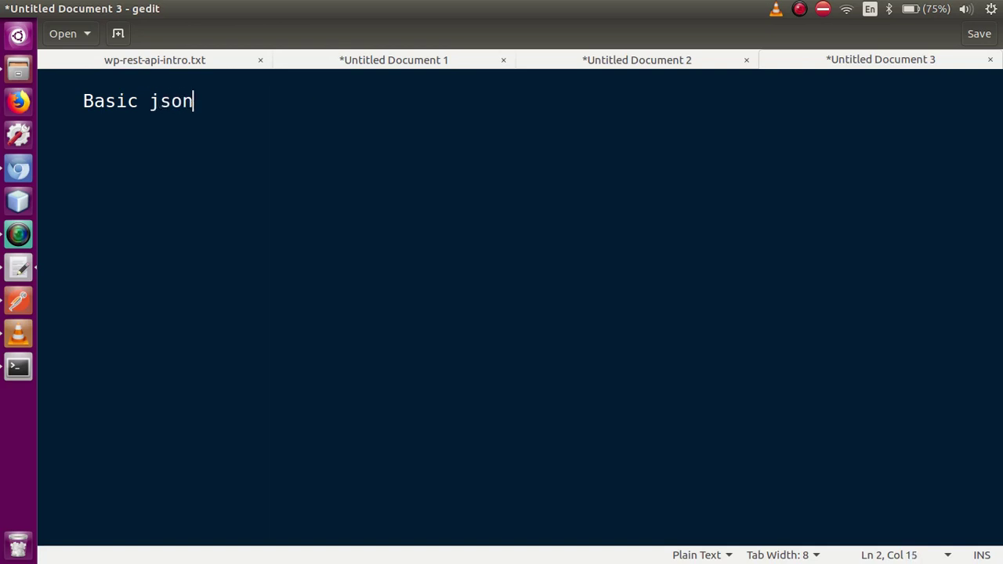
{"action": "type", "text": "en"}
{"action": "key", "text": "BackSpace"}
{"action": "type", "text": "ncdoe"}
{"action": "key", "text": "BackSpace"}
{"action": "key", "text": "BackSpace"}
{"action": "type", "text": "ode("}
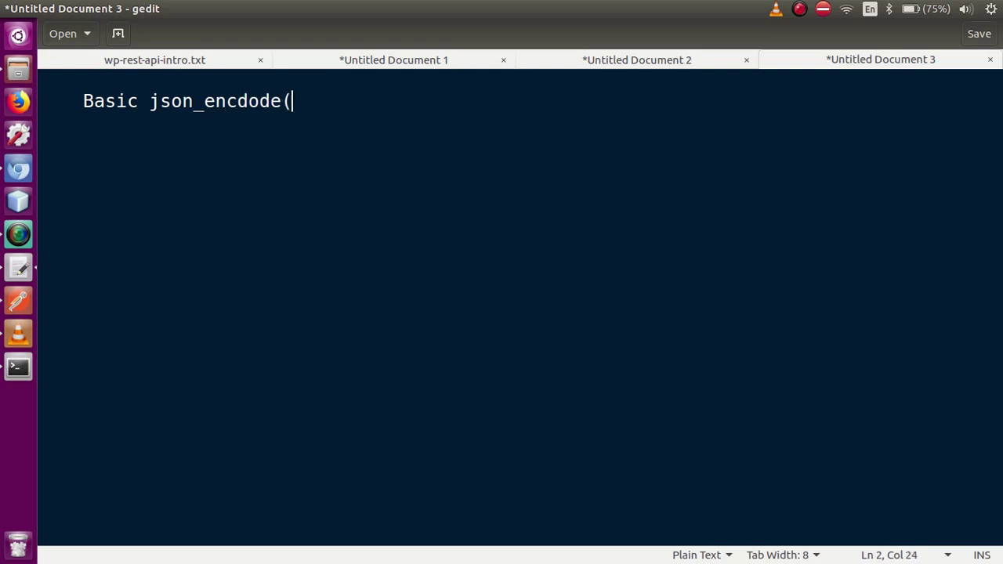
{"action": "key", "text": "ctrl+v"}
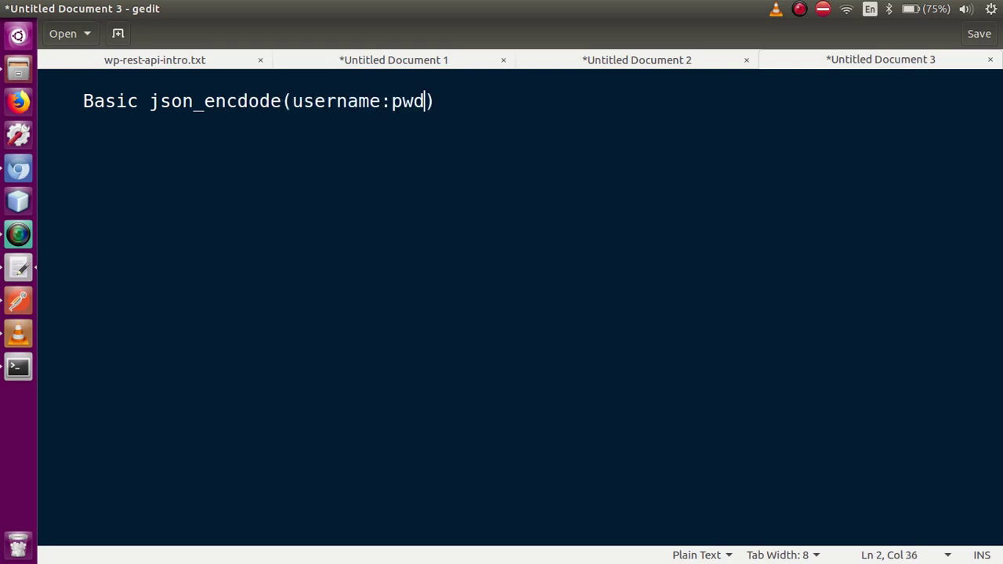
Highlight username:pwd, username, pwd, json_encdode and Basic in turn to explain each part
{"action": "left_click_drag", "start_coordinate": [426, 102], "coordinate": [293, 102]}
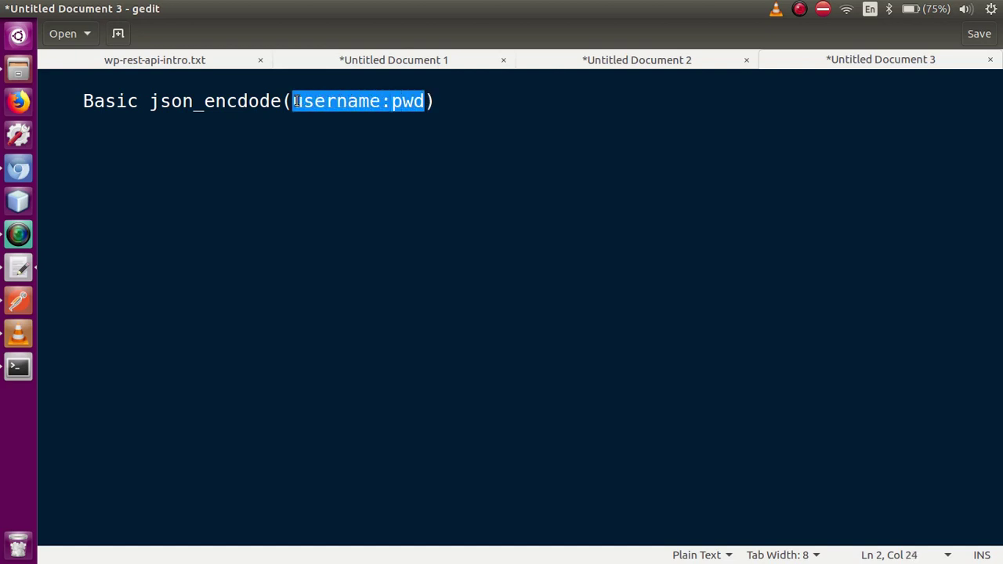
{"action": "left_click", "coordinate": [389, 102]}
{"action": "double_click", "coordinate": [351, 102]}
{"action": "left_click", "coordinate": [410, 103]}
{"action": "double_click", "coordinate": [410, 102]}
{"action": "left_click_drag", "start_coordinate": [282, 102], "coordinate": [470, 109]}
{"action": "left_click_drag", "start_coordinate": [139, 102], "coordinate": [79, 106]}
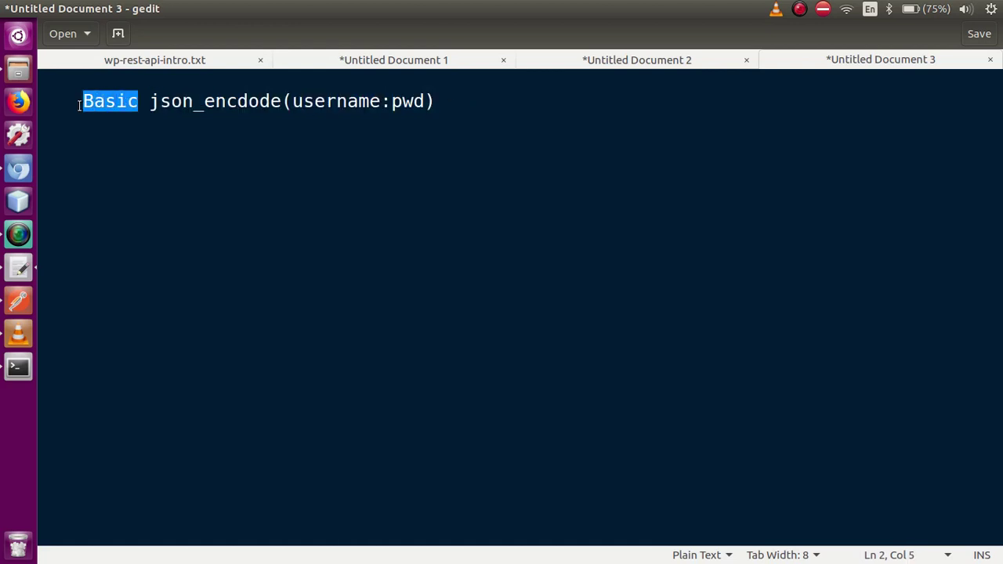
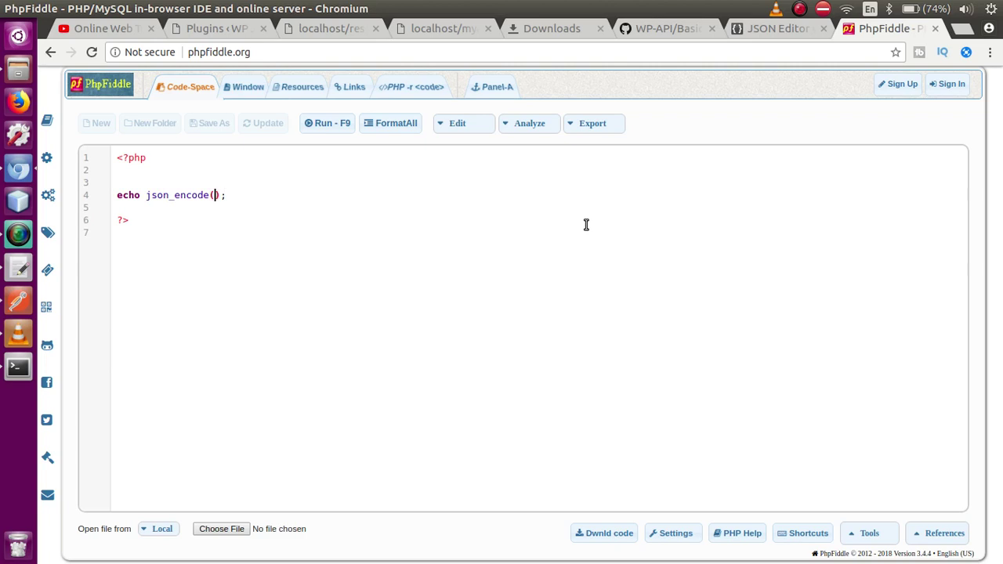
Enter the username:password credentials inside json_encode() on line 4 of the PhpFiddle script
{"action": "key", "text": "ctrl+plus"}
{"action": "key", "text": "ctrl+plus"}
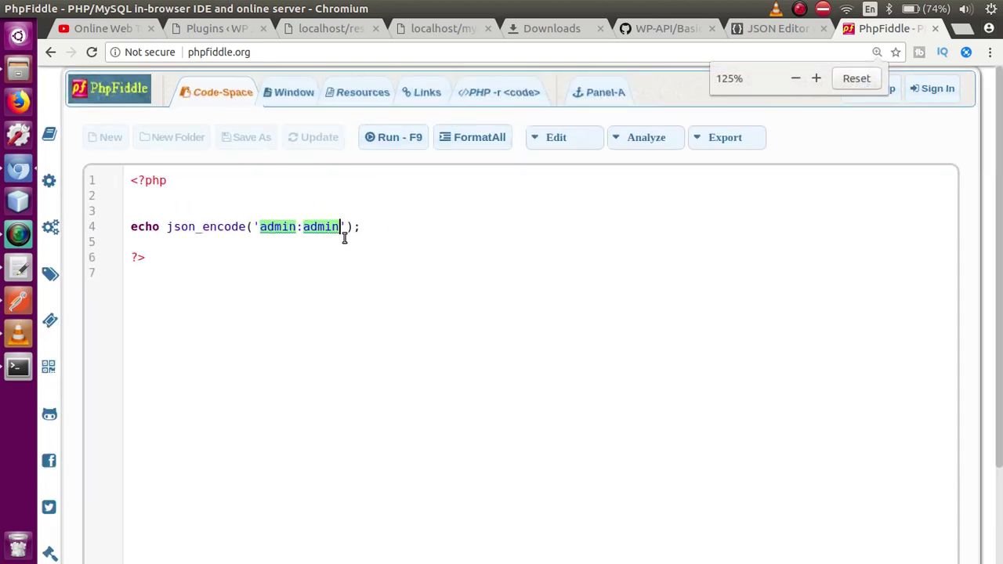
{"action": "left_click", "coordinate": [299, 228]}
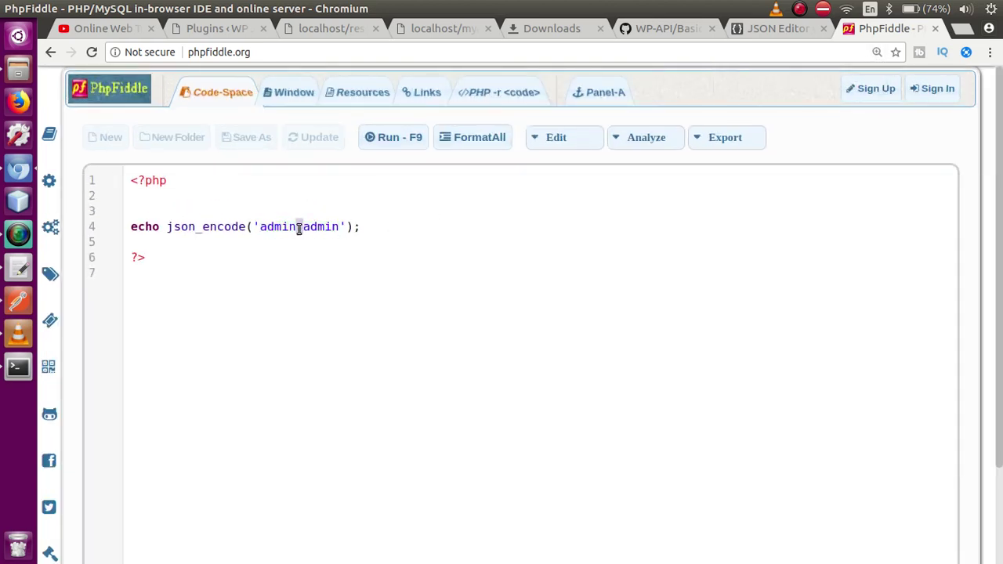
{"action": "left_click", "coordinate": [326, 227]}
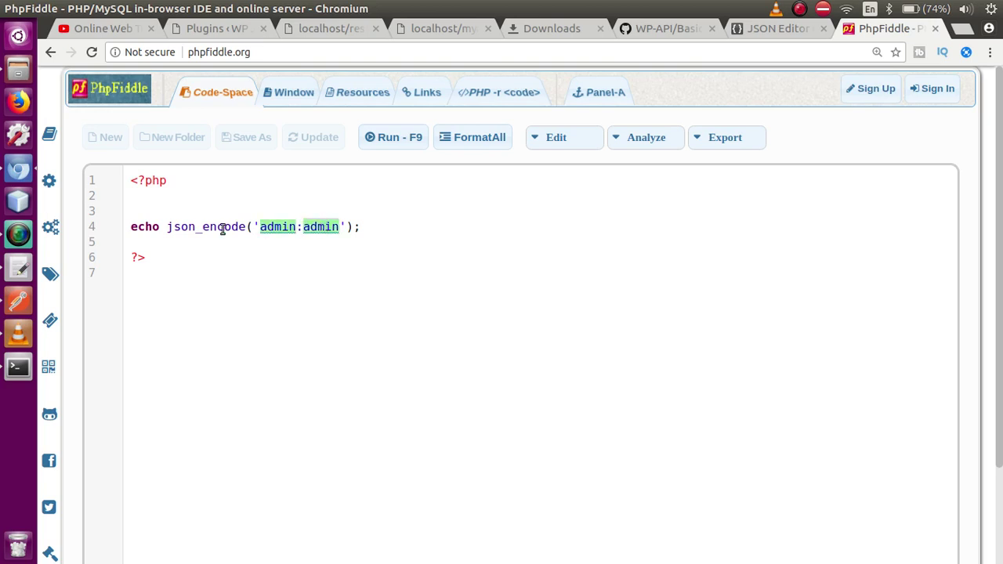
Prepend 'Basic '. to the json_encode call and run the script to output Basic plus credentials
{"action": "left_click", "coordinate": [170, 227]}
{"action": "type", "text": "'Bas'"}
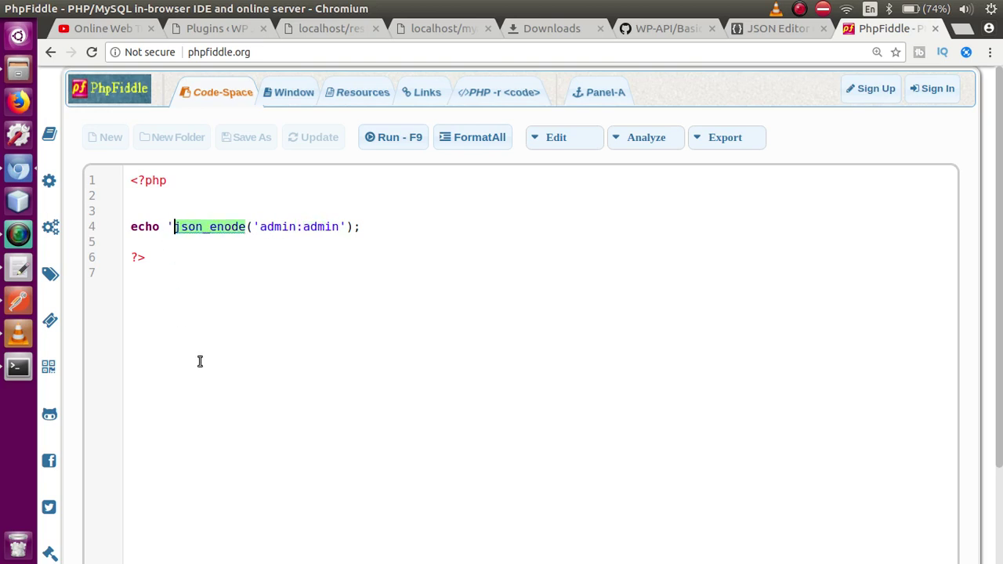
{"action": "type", "text": "."}
{"action": "key", "text": "Left"}
{"action": "key", "text": "Left"}
{"action": "type", "text": "Bas"}
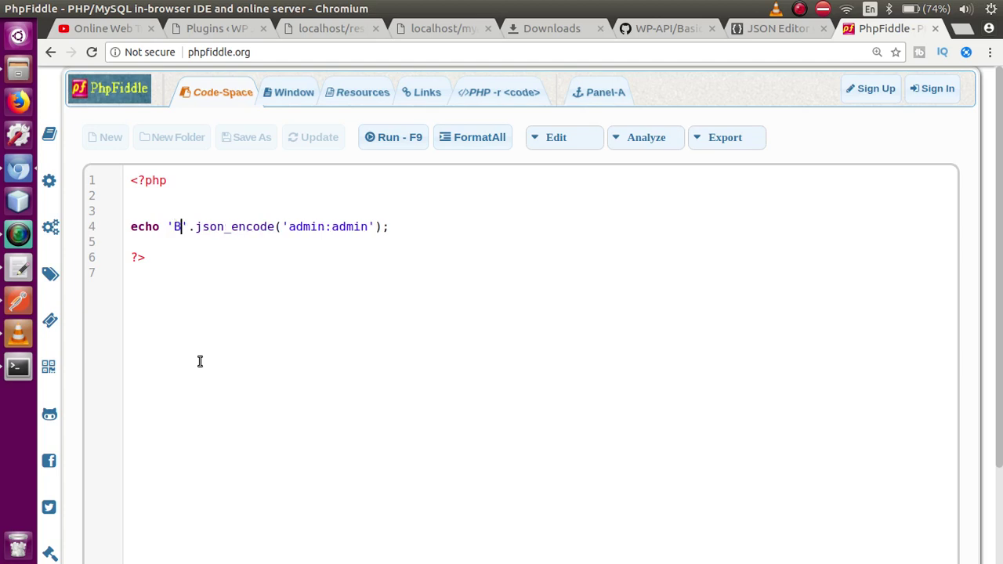
{"action": "type", "text": "ic"}
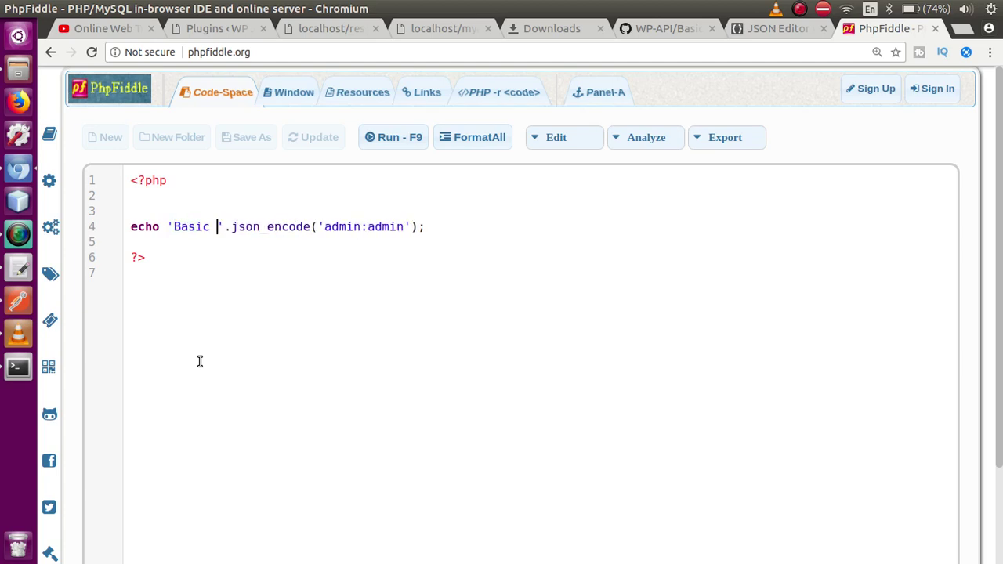
{"action": "left_click", "coordinate": [394, 140]}
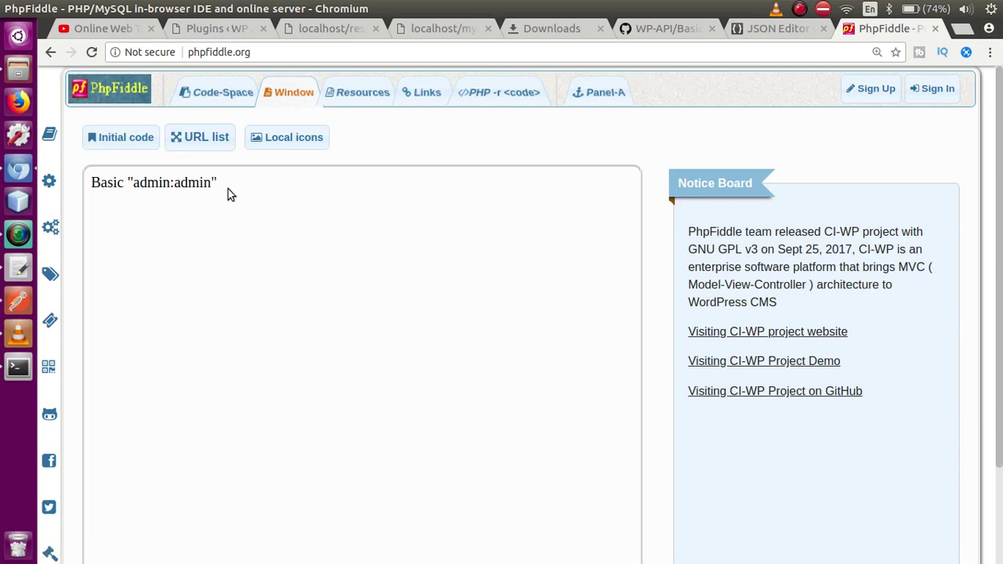
Replace json_encode with base64_encode in the PhpFiddle script
{"action": "left_click", "coordinate": [225, 105]}
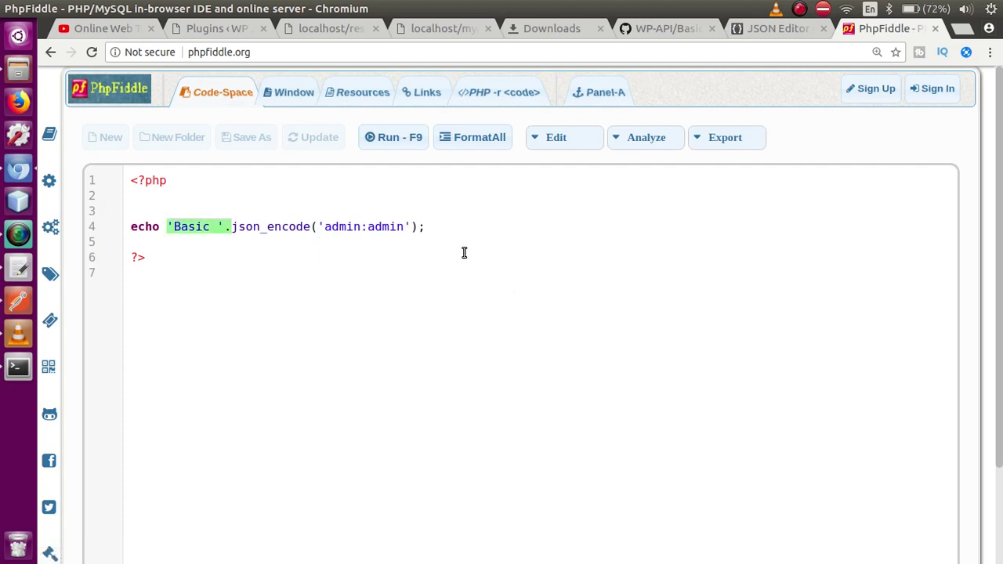
{"action": "double_click", "coordinate": [286, 229]}
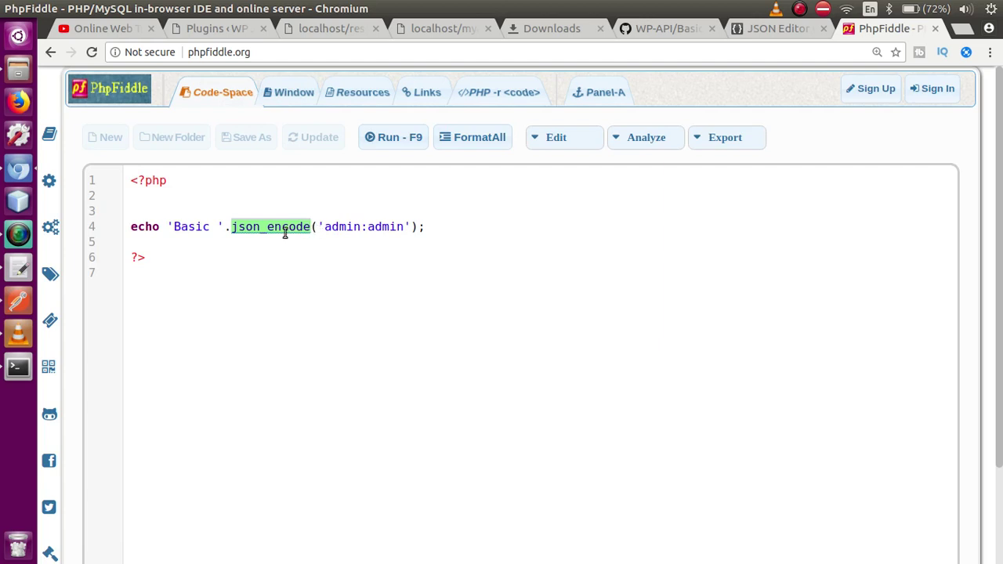
{"action": "type", "text": "b"}
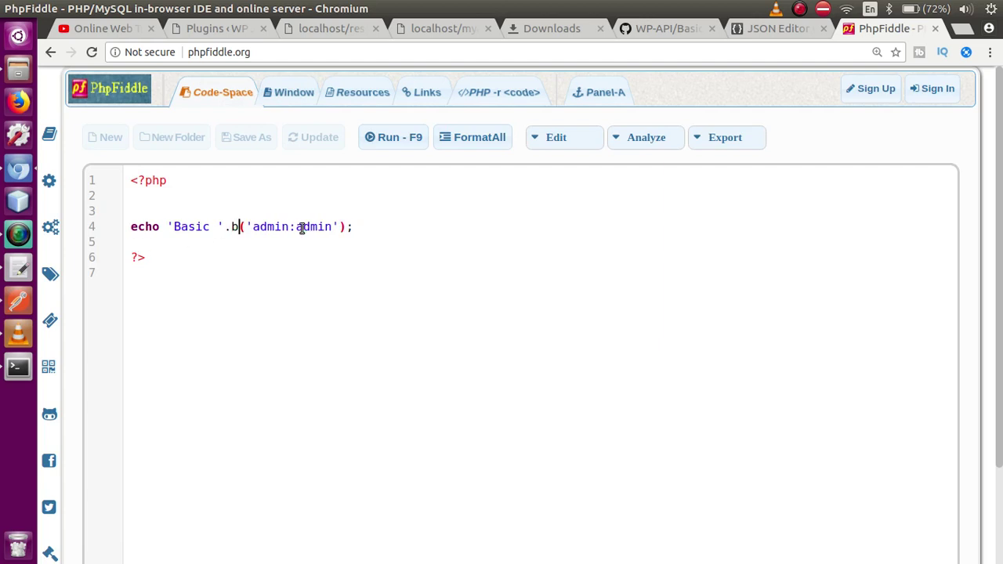
{"action": "type", "text": "ase"}
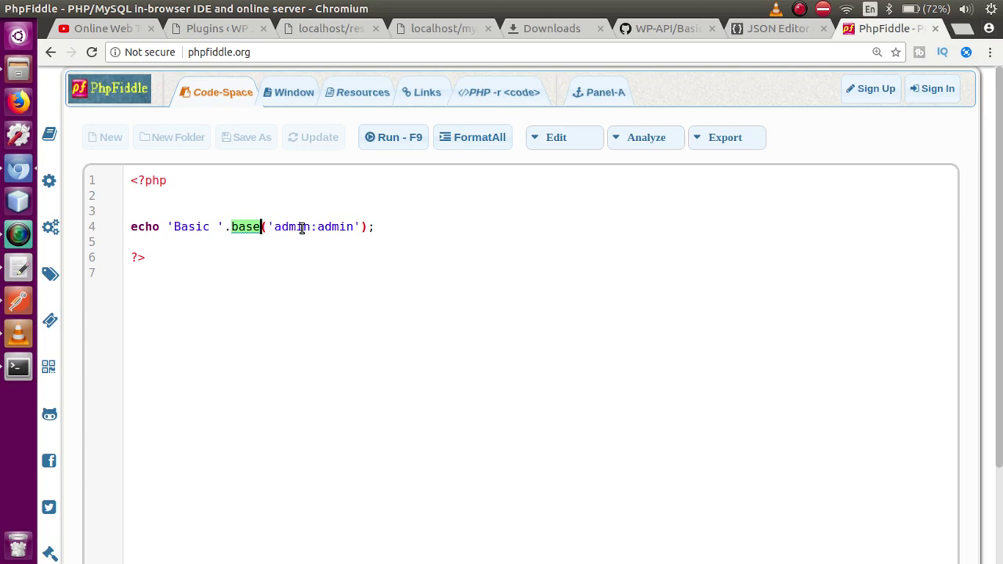
{"action": "type", "text": "5"}
{"action": "key", "text": "BackSpace"}
{"action": "type", "text": "6"}
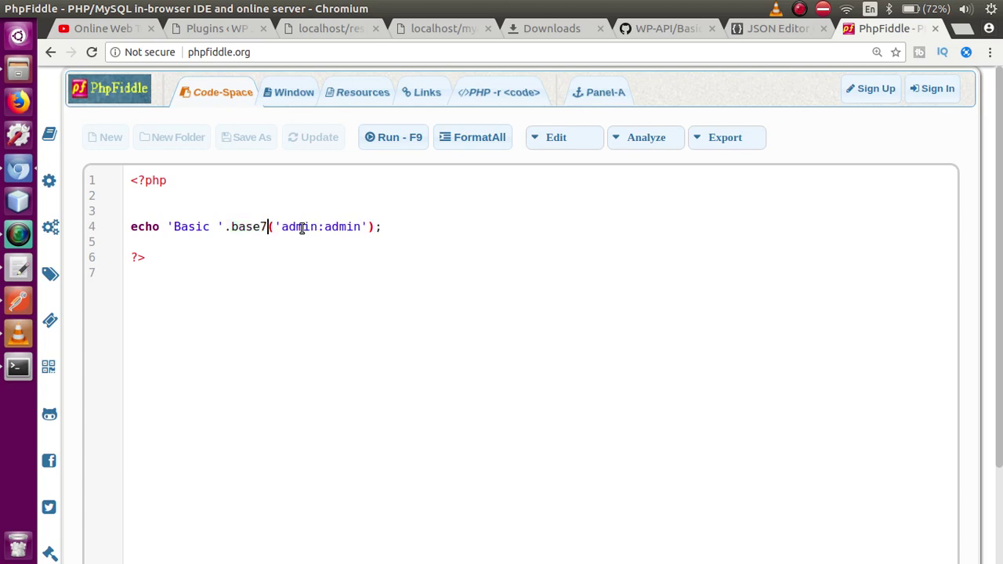
{"action": "type", "text": "4"}
{"action": "key", "text": "BackSpace"}
{"action": "key", "text": "BackSpace"}
{"action": "type", "text": "64_encode"}
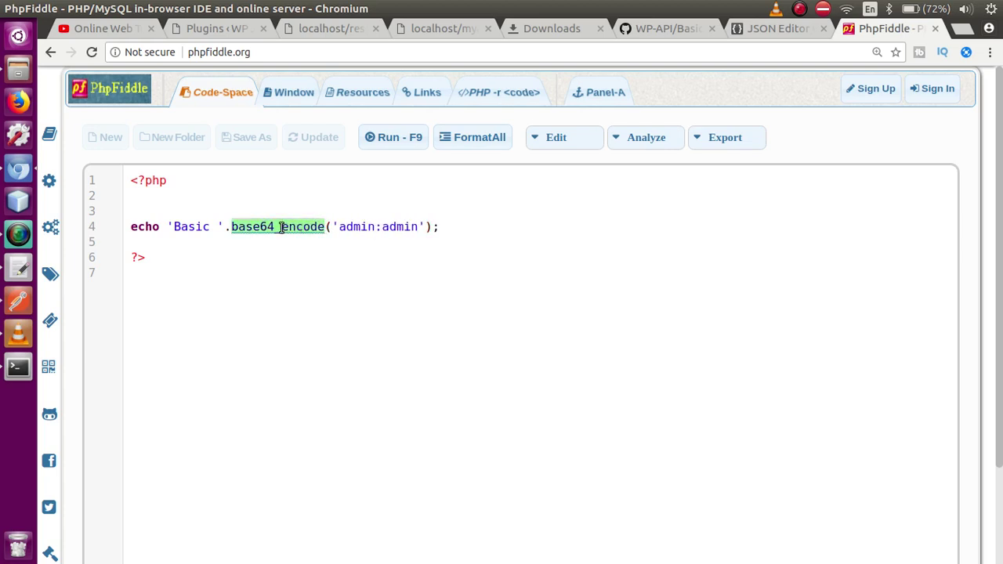
{"action": "left_click_drag", "start_coordinate": [423, 228], "coordinate": [331, 227]}
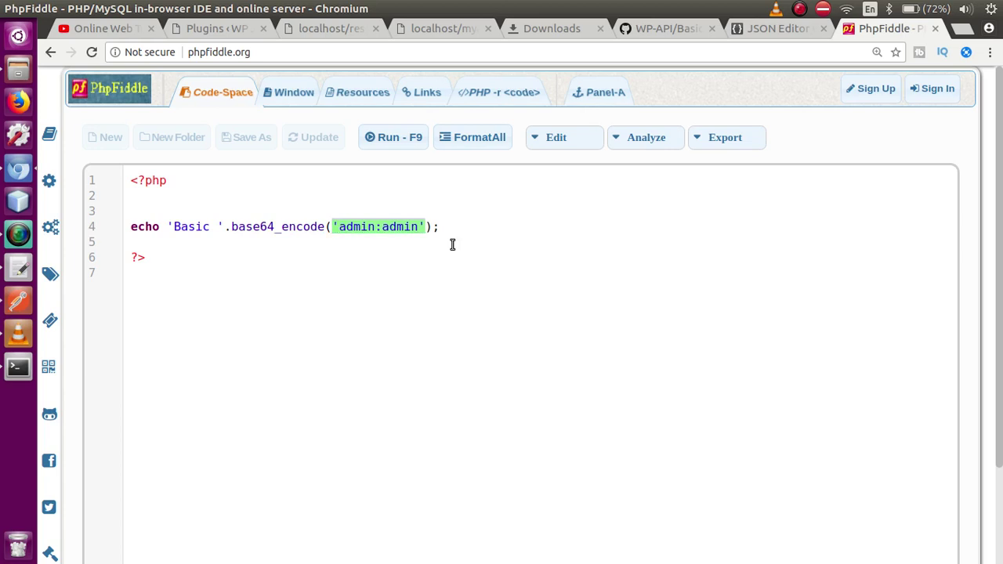
Run the script, copy the base64 token after Basic, and select json_encdode in the gedit notes
{"action": "left_click", "coordinate": [393, 138]}
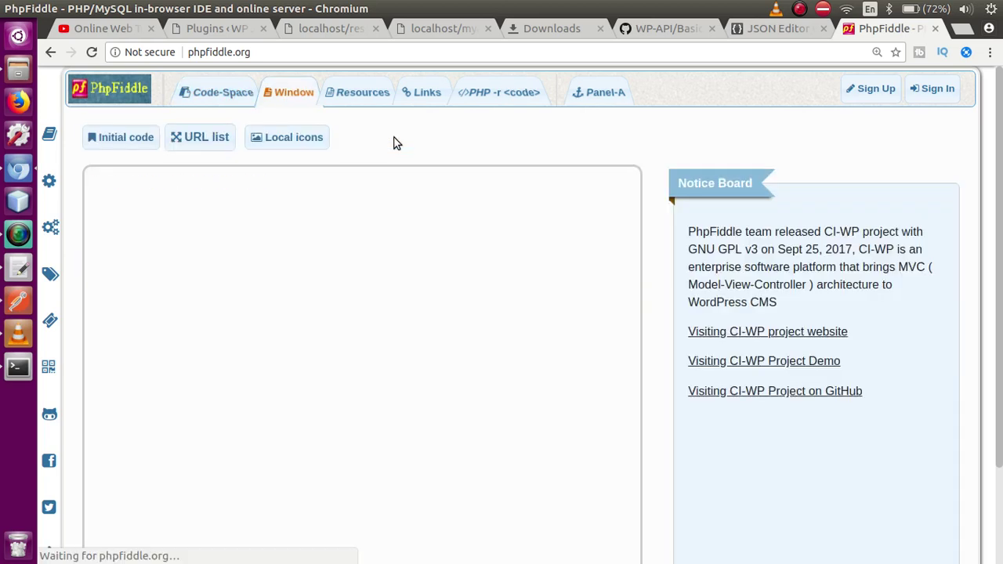
{"action": "left_click_drag", "start_coordinate": [285, 185], "coordinate": [90, 181]}
{"action": "right_click", "coordinate": [149, 173]}
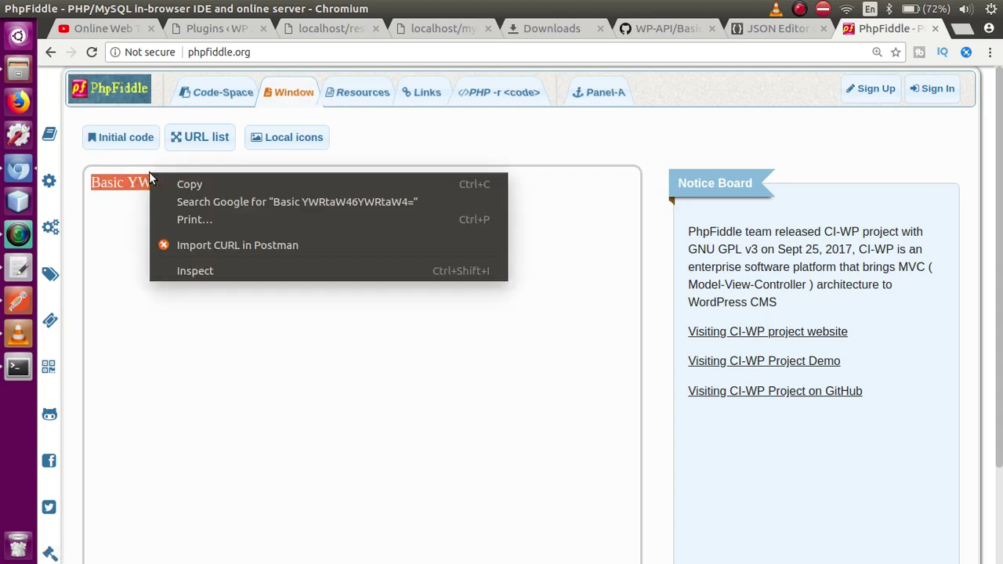
{"action": "left_click", "coordinate": [145, 199]}
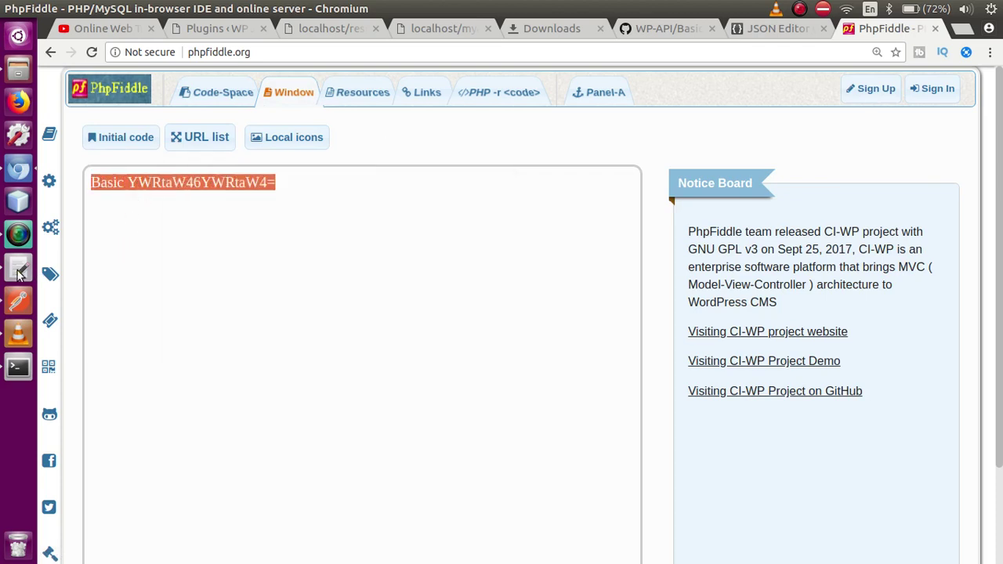
{"action": "left_click", "coordinate": [18, 270]}
{"action": "double_click", "coordinate": [252, 104]}
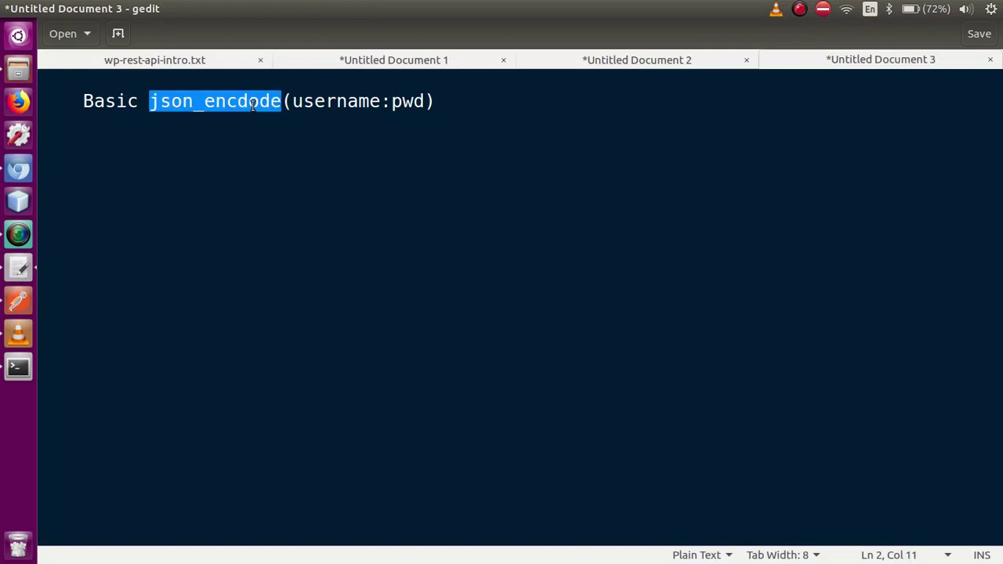
Paste base64_encode over json_encdode so the note reads Basic base64_encode(username:pwd)
{"action": "type", "text": "base64_encode"}
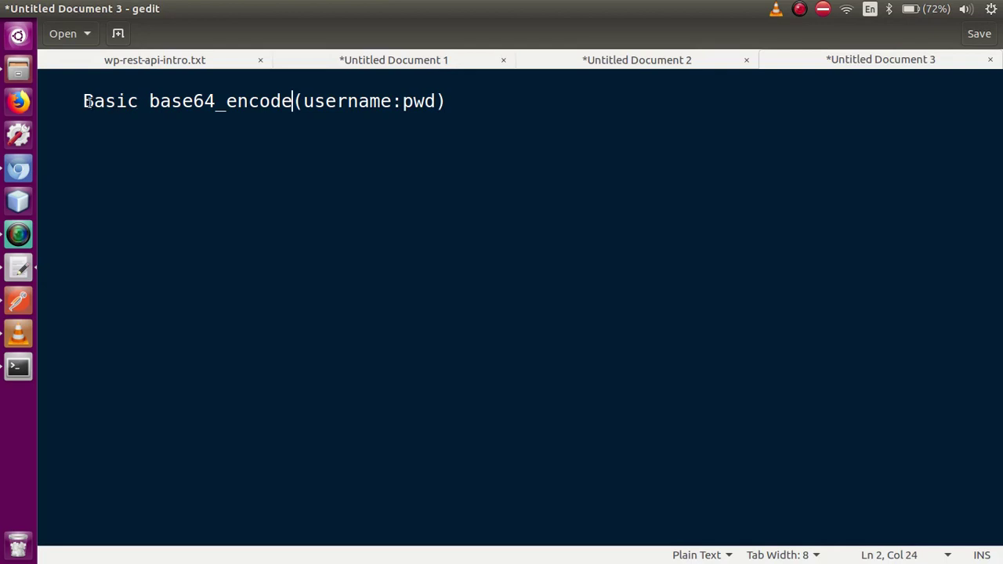
{"action": "left_click_drag", "start_coordinate": [85, 102], "coordinate": [453, 101]}
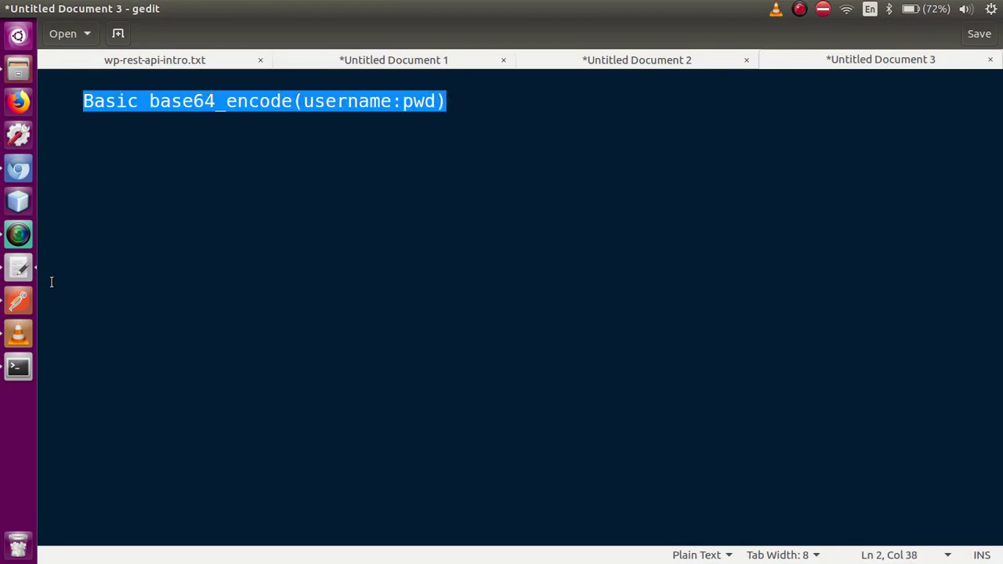
{"action": "left_click", "coordinate": [26, 306]}
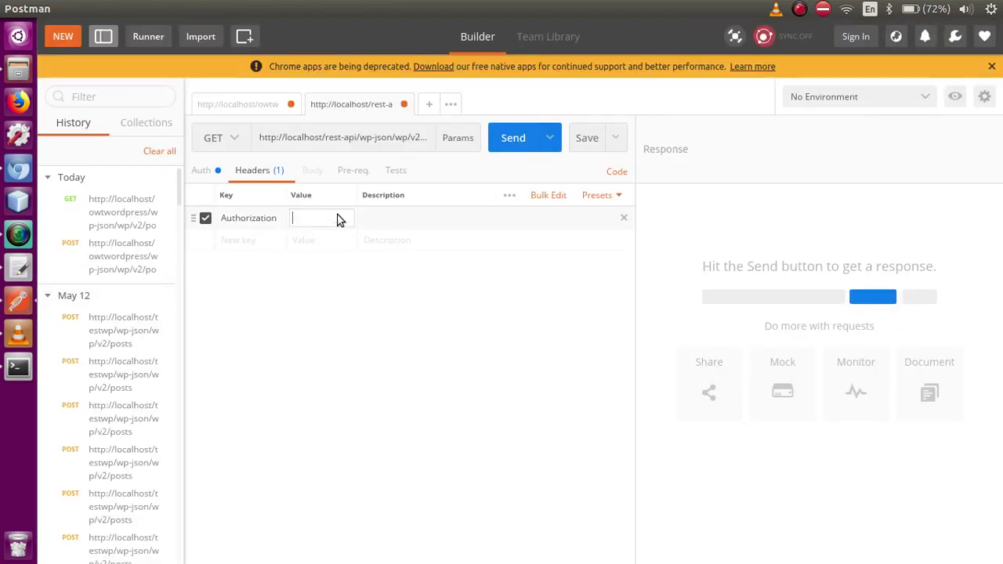
Copy the full Basic base64-encoded authorization string from the PhpFiddle output
{"action": "left_click", "coordinate": [19, 169]}
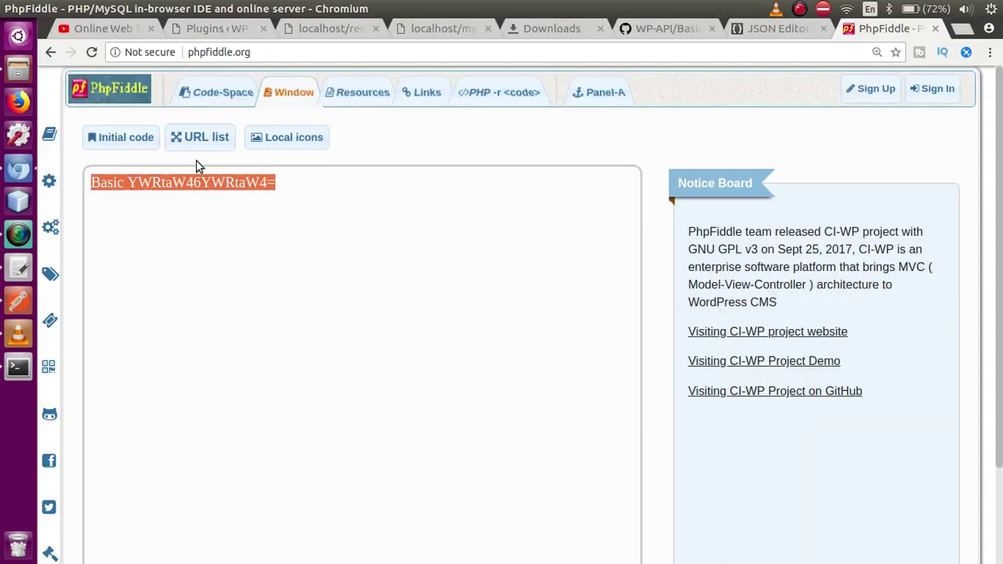
{"action": "mouse_move", "coordinate": [278, 185]}
{"action": "left_mouse_down"}
{"action": "mouse_move", "coordinate": [89, 182]}
{"action": "mouse_move", "coordinate": [290, 183]}
{"action": "left_mouse_up"}
{"action": "left_click", "coordinate": [112, 183]}
{"action": "double_click", "coordinate": [111, 183]}
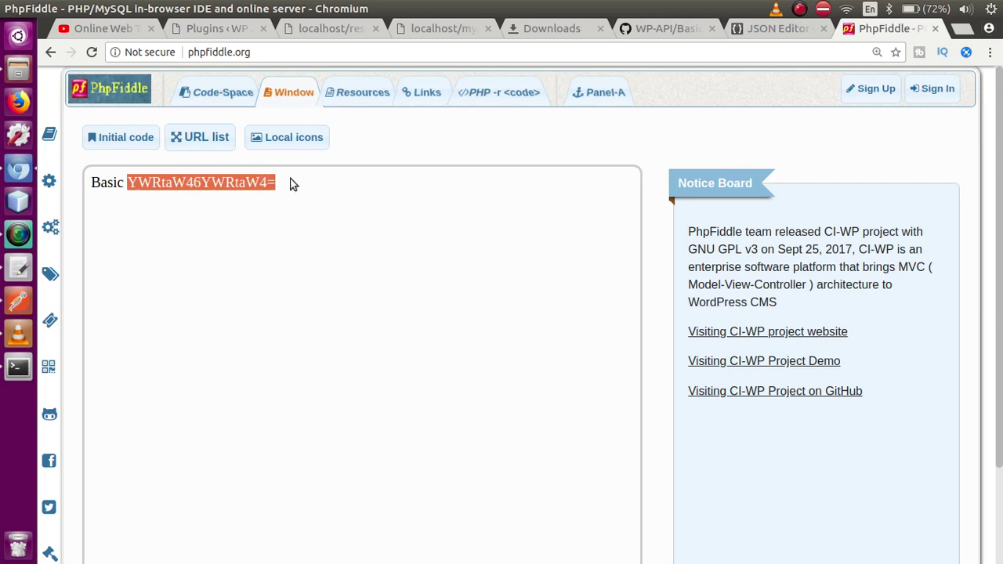
{"action": "right_click", "coordinate": [234, 187]}
{"action": "left_click", "coordinate": [255, 194]}
{"action": "left_click_drag", "start_coordinate": [300, 188], "coordinate": [89, 186]}
{"action": "right_click", "coordinate": [100, 183]}
{"action": "left_click", "coordinate": [129, 199]}
{"action": "left_click", "coordinate": [23, 298]}
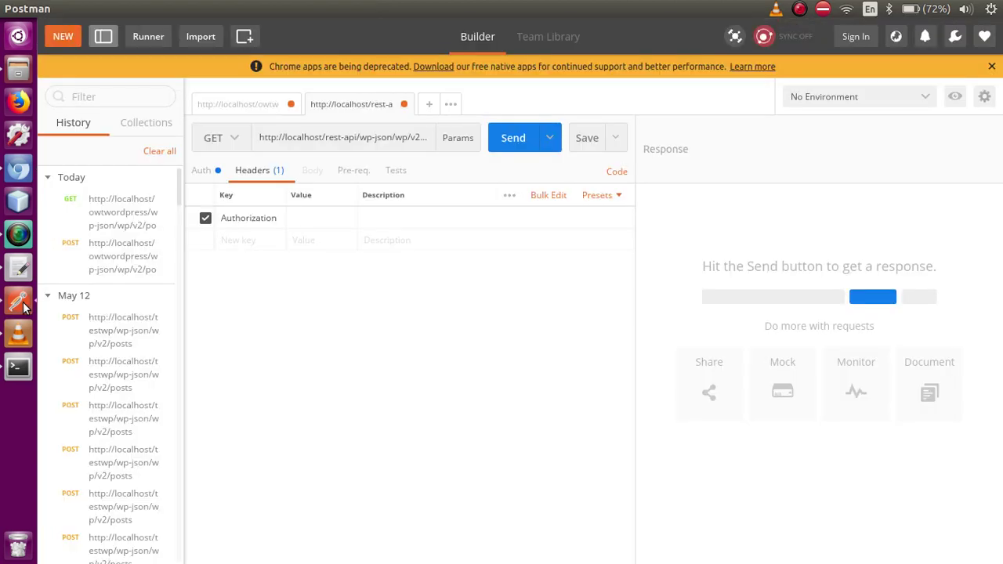
Paste the copied Basic string into the Authorization header's value
{"action": "left_click", "coordinate": [322, 222]}
{"action": "key", "text": "ctrl+v"}
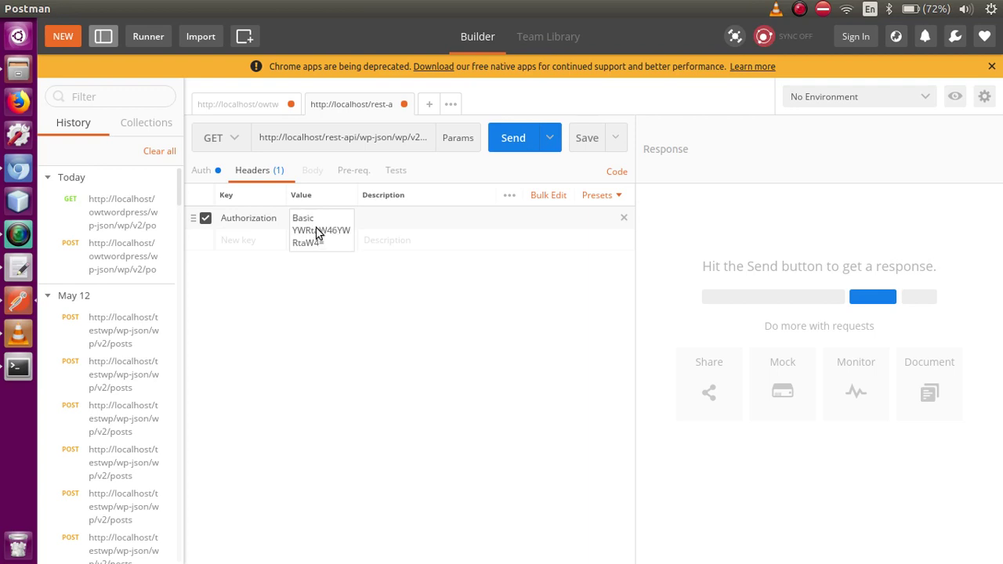
{"action": "left_click", "coordinate": [319, 338]}
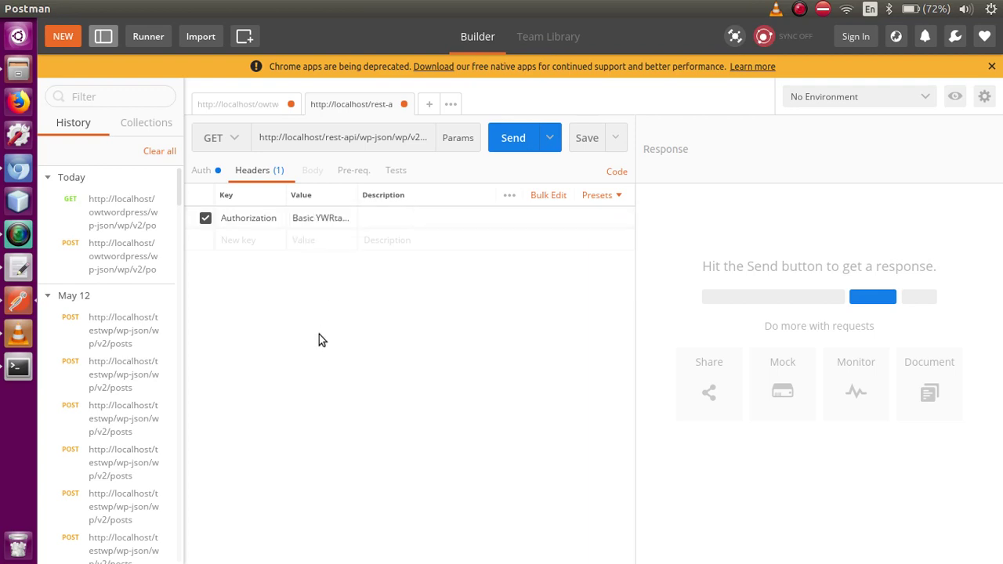
Confirm the request URL and GET method, then view the Basic Auth settings
{"action": "left_click", "coordinate": [375, 138]}
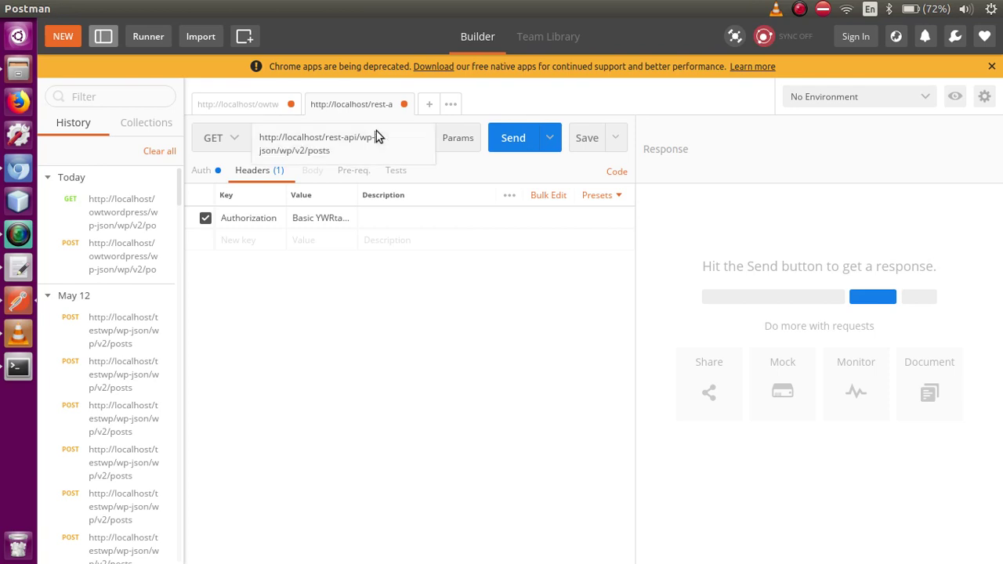
{"action": "left_click", "coordinate": [234, 140]}
{"action": "left_click", "coordinate": [232, 139]}
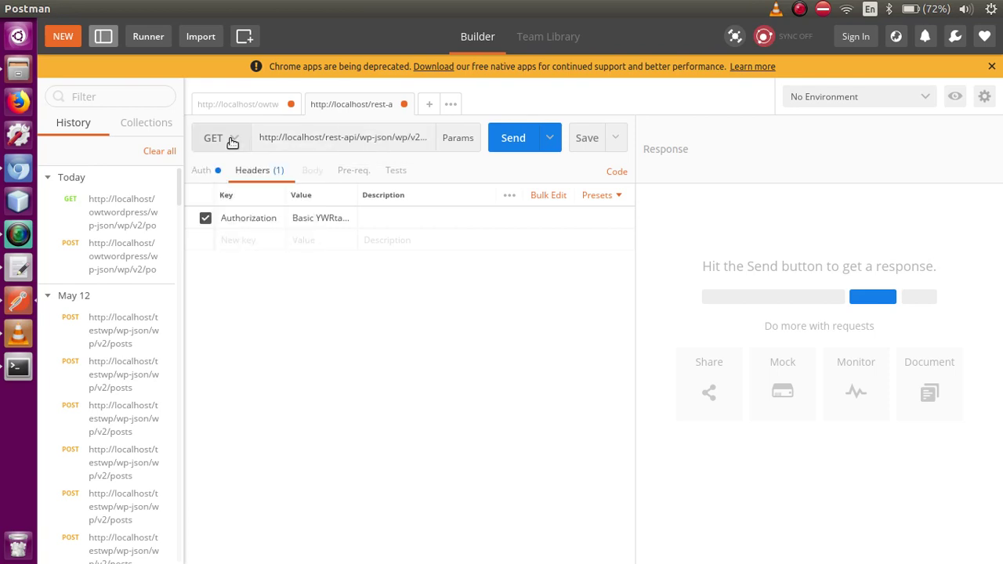
{"action": "left_click", "coordinate": [201, 177]}
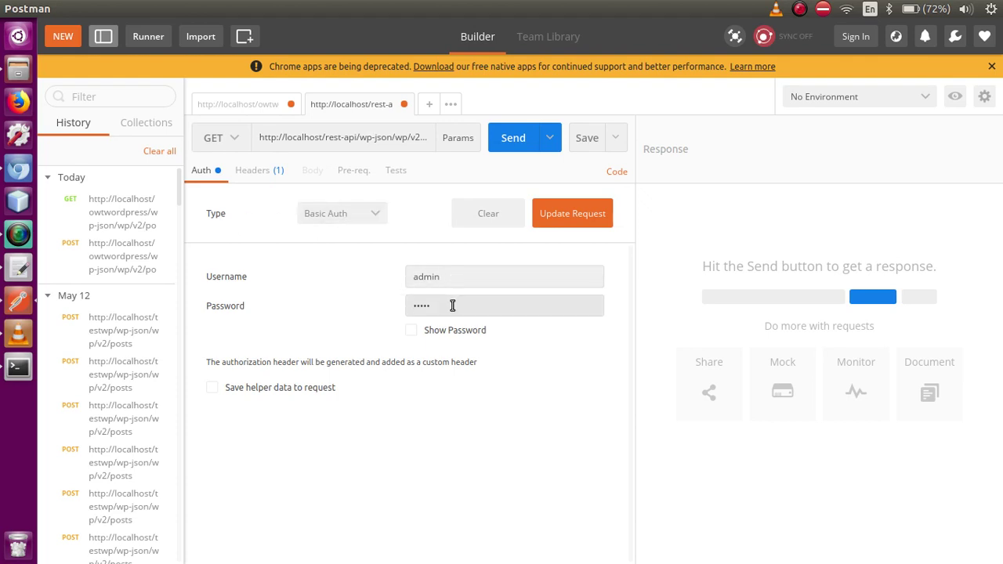
{"action": "left_click", "coordinate": [253, 171]}
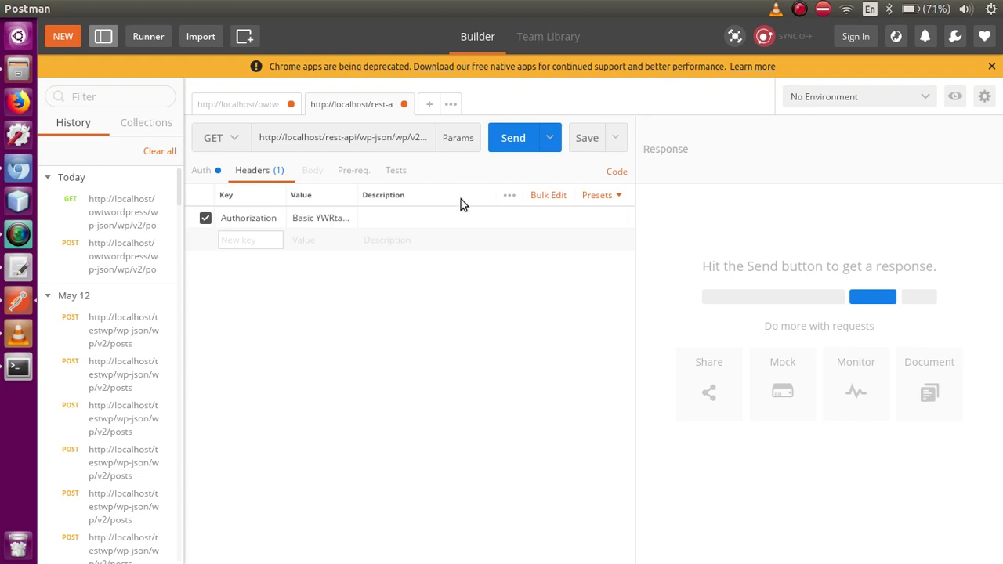
{"action": "left_click_drag", "start_coordinate": [356, 142], "coordinate": [265, 139]}
{"action": "type", "text": "i/wp-"}
{"action": "left_click", "coordinate": [363, 153]}
{"action": "left_click_drag", "start_coordinate": [340, 152], "coordinate": [260, 138]}
{"action": "left_click", "coordinate": [331, 150]}
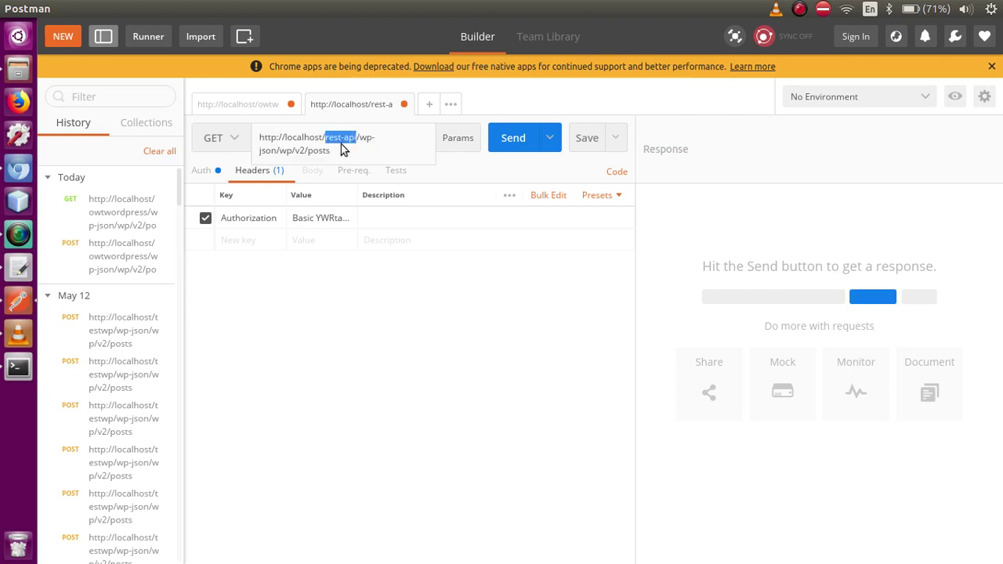
{"action": "left_click", "coordinate": [363, 153]}
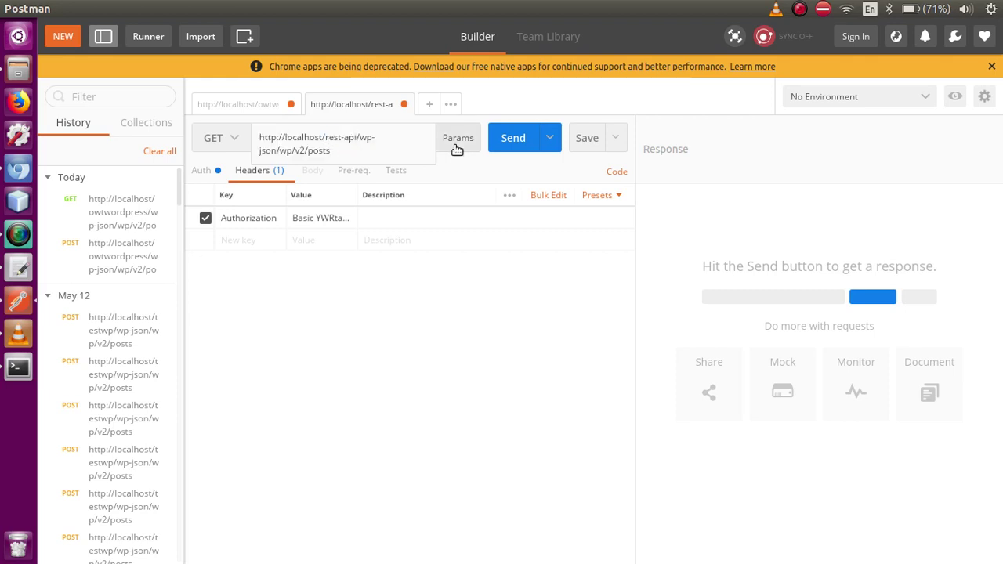
{"action": "left_click", "coordinate": [513, 141]}
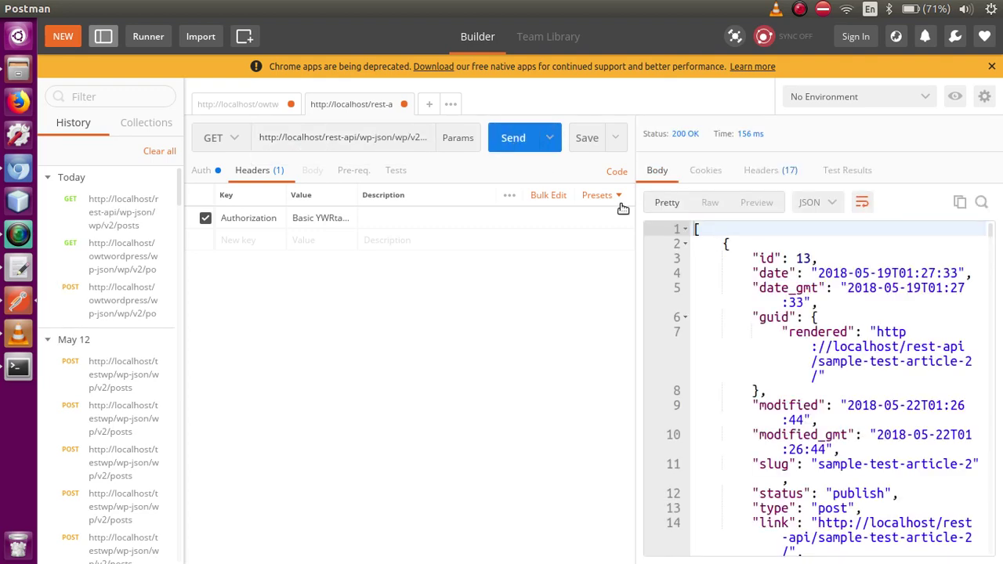
Widen the response pane and fold the three post objects in the 200 OK JSON response
{"action": "left_click_drag", "start_coordinate": [637, 250], "coordinate": [463, 259]}
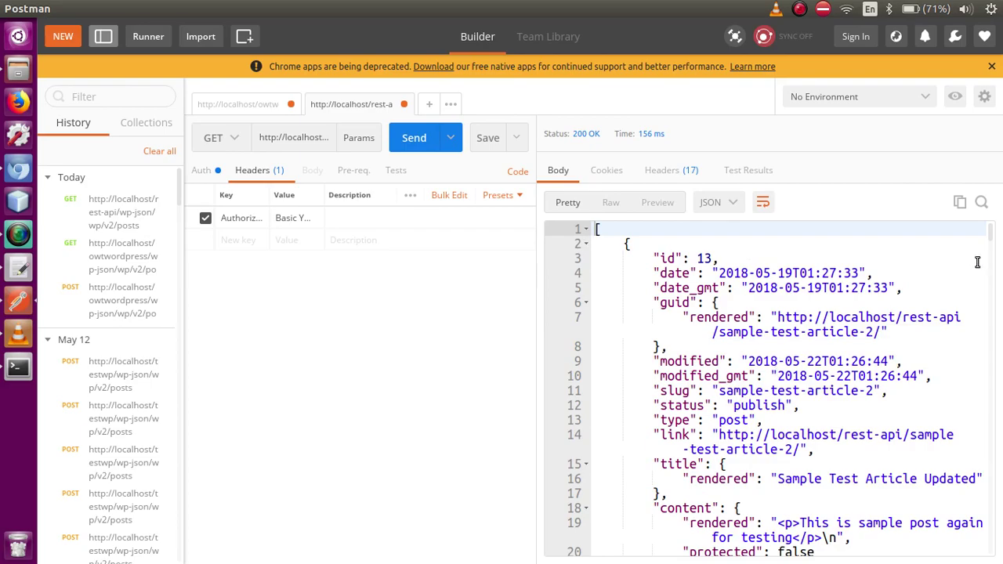
{"action": "mouse_move", "coordinate": [992, 240]}
{"action": "left_mouse_down"}
{"action": "mouse_move", "coordinate": [987, 523]}
{"action": "mouse_move", "coordinate": [987, 226]}
{"action": "left_mouse_up"}
{"action": "left_click", "coordinate": [587, 244]}
{"action": "left_click", "coordinate": [586, 259]}
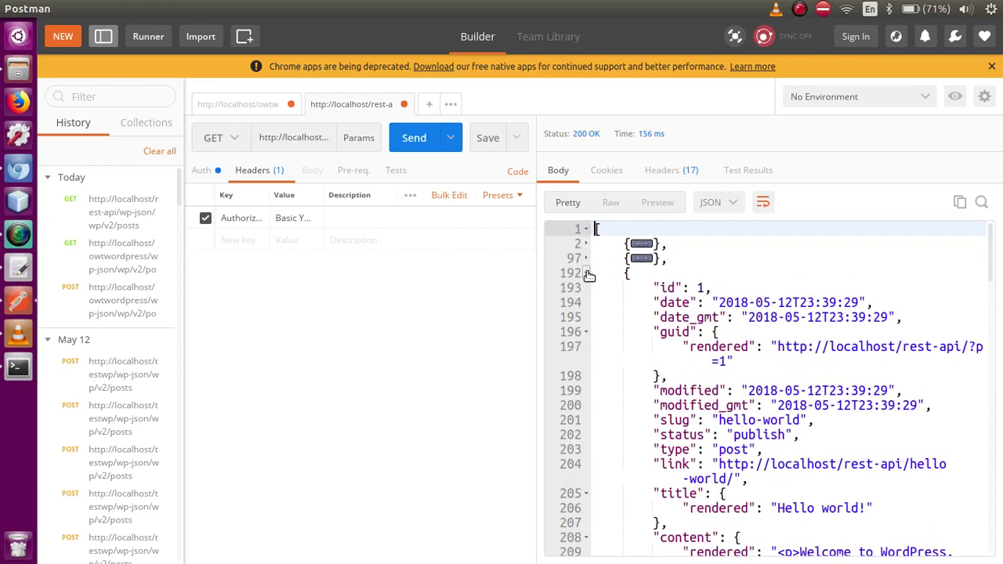
{"action": "left_click", "coordinate": [586, 272]}
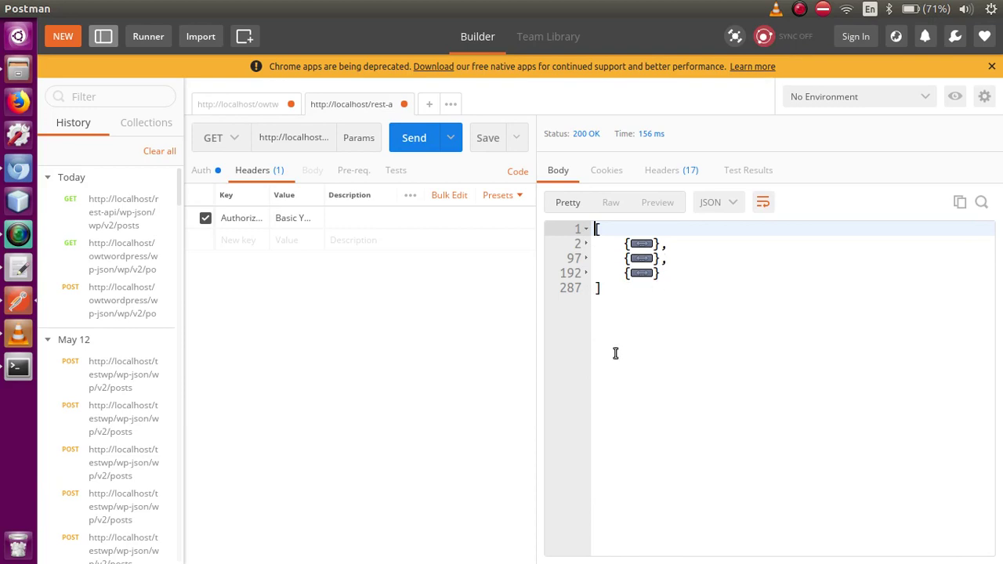
{"action": "left_click", "coordinate": [20, 174]}
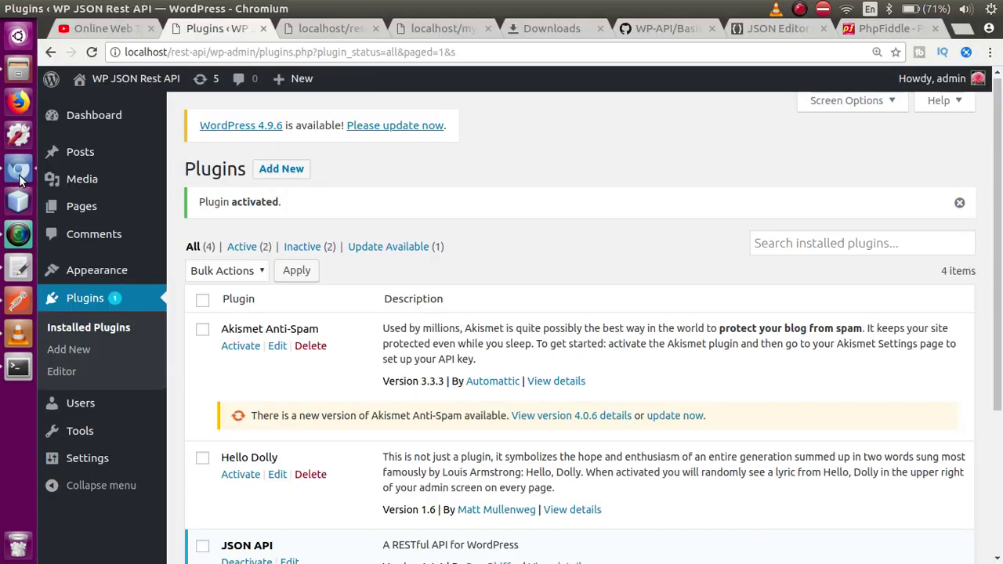
Open the WordPress admin Posts list of three published posts, then return to Postman
{"action": "left_click", "coordinate": [72, 155]}
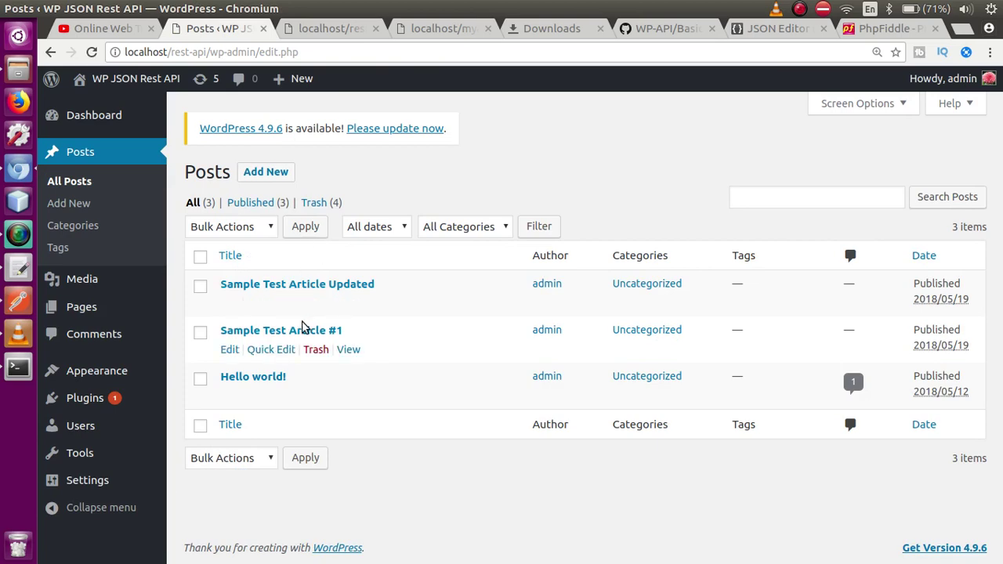
{"action": "key", "text": "alt+Tab"}
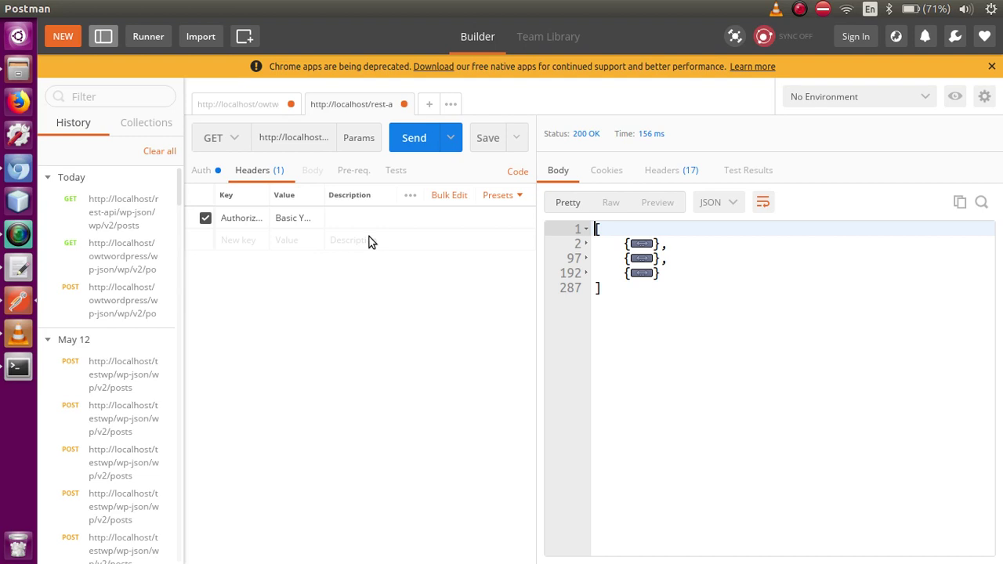
{"action": "left_click", "coordinate": [19, 267]}
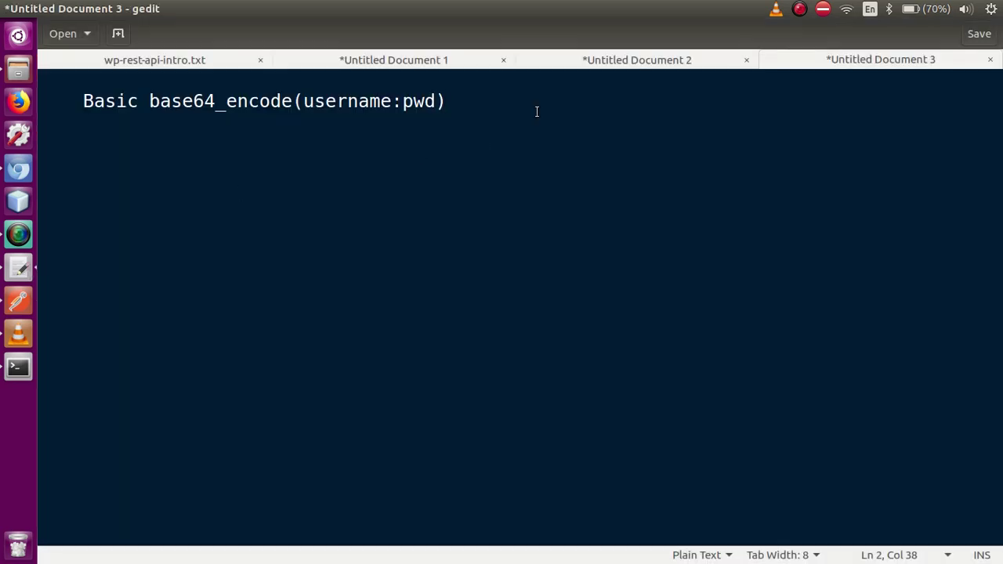
{"action": "left_click", "coordinate": [622, 63]}
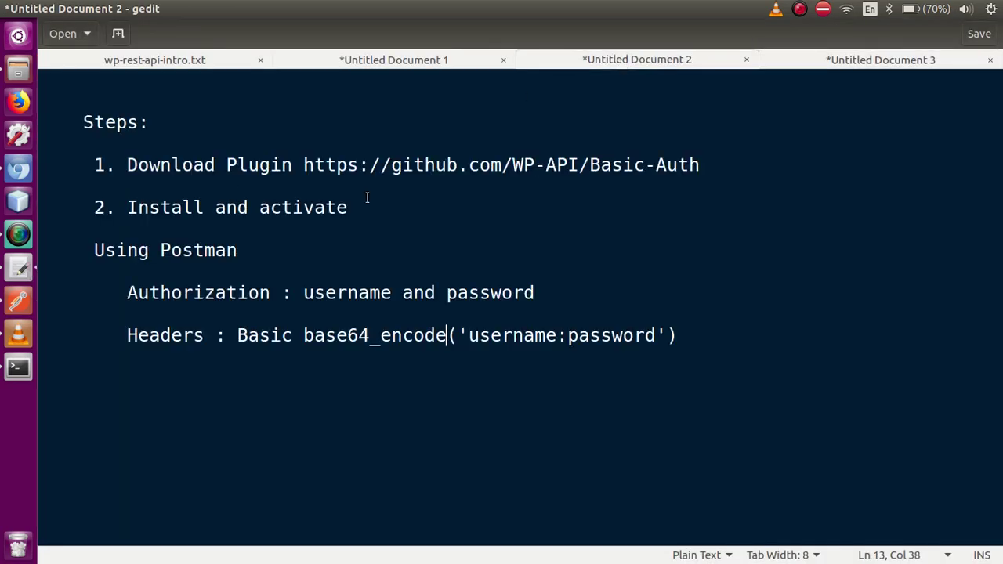
{"action": "left_click_drag", "start_coordinate": [95, 166], "coordinate": [281, 167]}
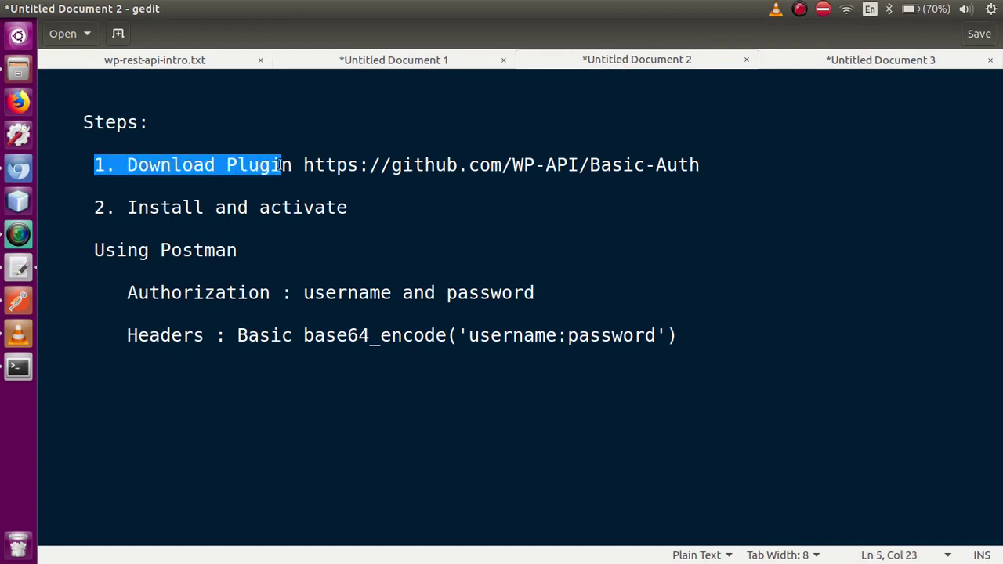
{"action": "triple_click", "coordinate": [306, 166]}
{"action": "left_click", "coordinate": [411, 166]}
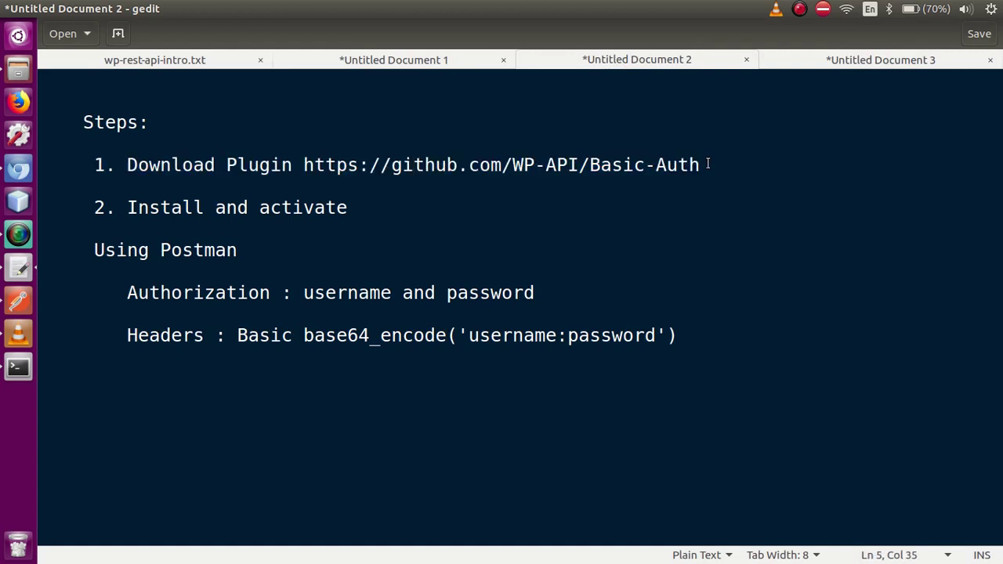
{"action": "left_click_drag", "start_coordinate": [705, 166], "coordinate": [304, 166]}
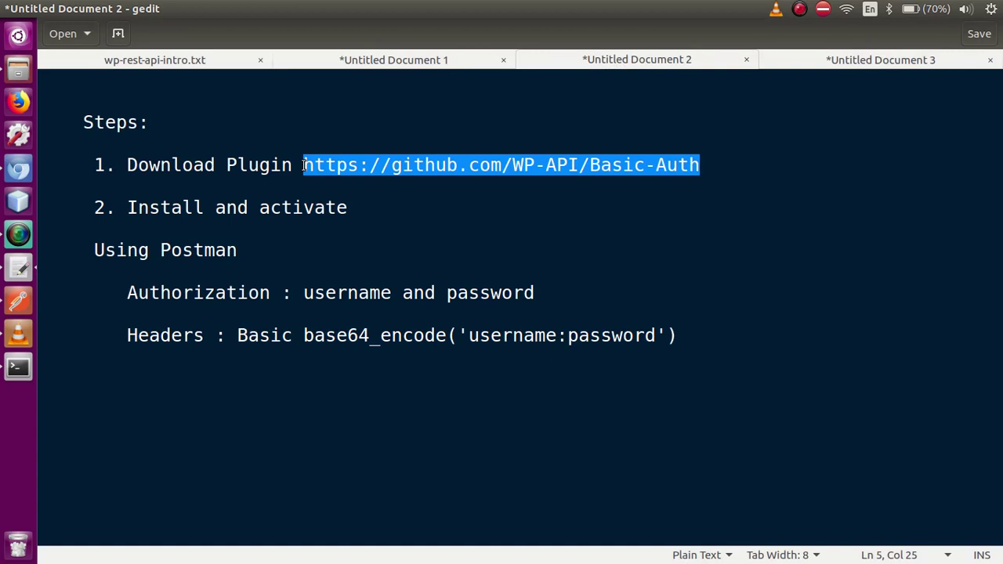
{"action": "left_click", "coordinate": [303, 166]}
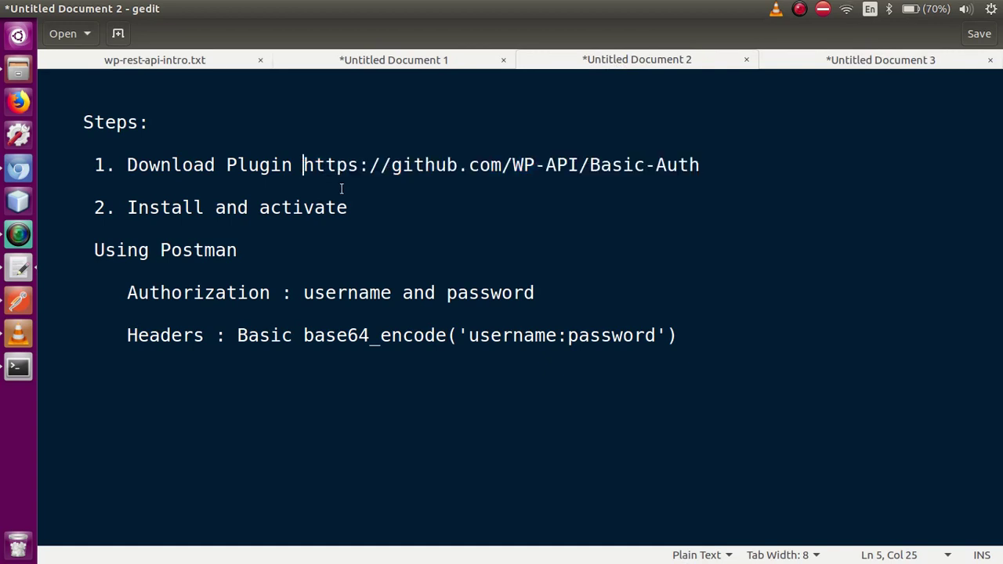
{"action": "left_click_drag", "start_coordinate": [349, 208], "coordinate": [94, 207]}
{"action": "left_click", "coordinate": [122, 222]}
{"action": "left_click_drag", "start_coordinate": [274, 293], "coordinate": [124, 292]}
{"action": "left_click_drag", "start_coordinate": [369, 294], "coordinate": [407, 292]}
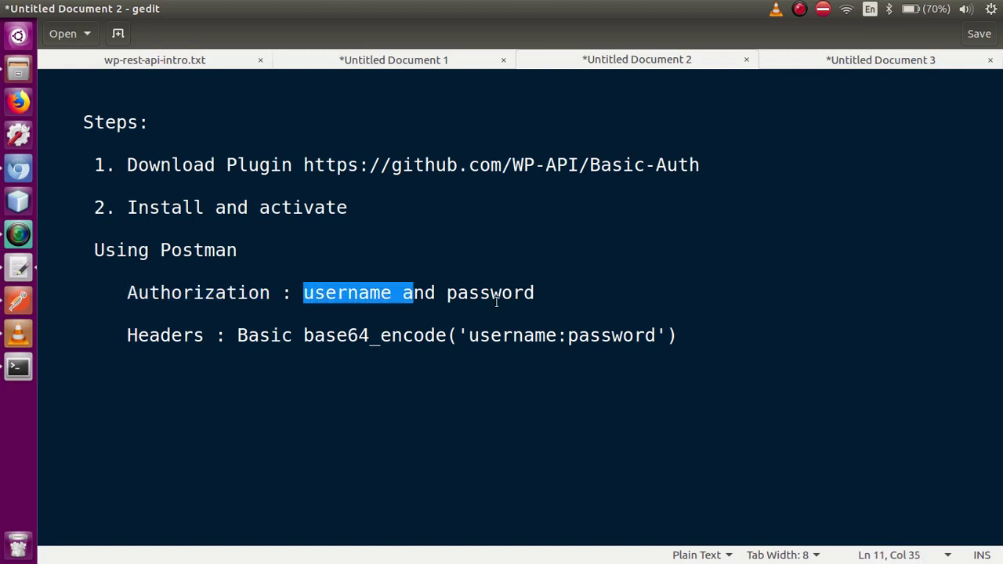
{"action": "left_click", "coordinate": [558, 296]}
{"action": "left_click", "coordinate": [18, 302]}
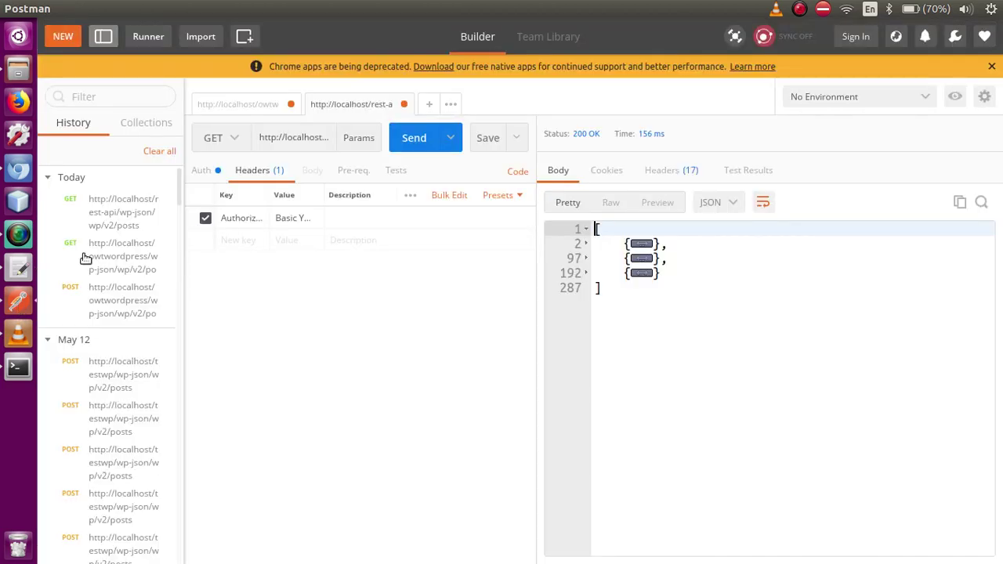
Compare Postman's Basic Auth username and password with the Headers base64_encode note in gedit
{"action": "left_click", "coordinate": [200, 171]}
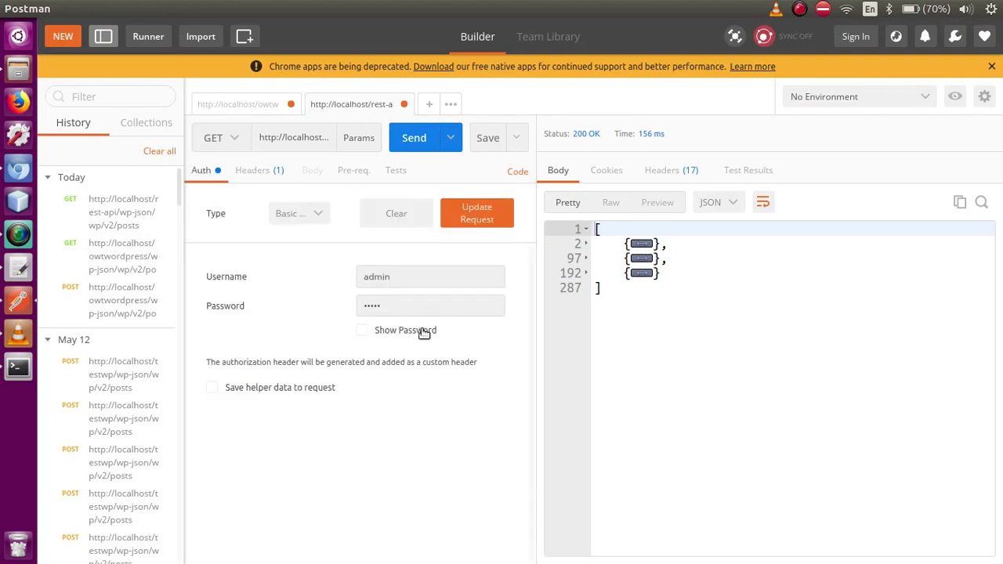
{"action": "key", "text": "alt+Tab"}
{"action": "left_click_drag", "start_coordinate": [204, 336], "coordinate": [127, 336]}
{"action": "left_click", "coordinate": [204, 335]}
{"action": "left_click_drag", "start_coordinate": [237, 336], "coordinate": [451, 342]}
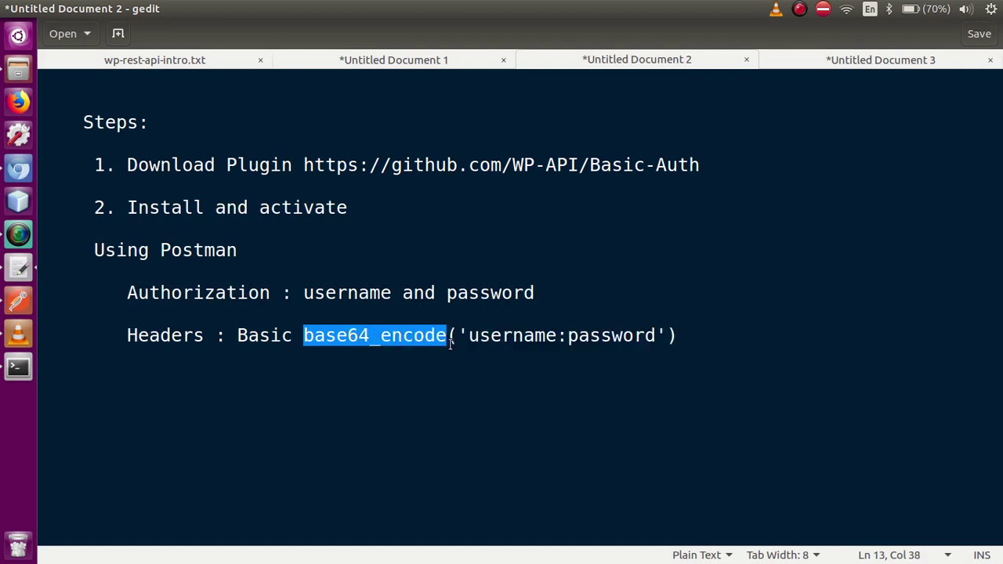
{"action": "left_click", "coordinate": [623, 337]}
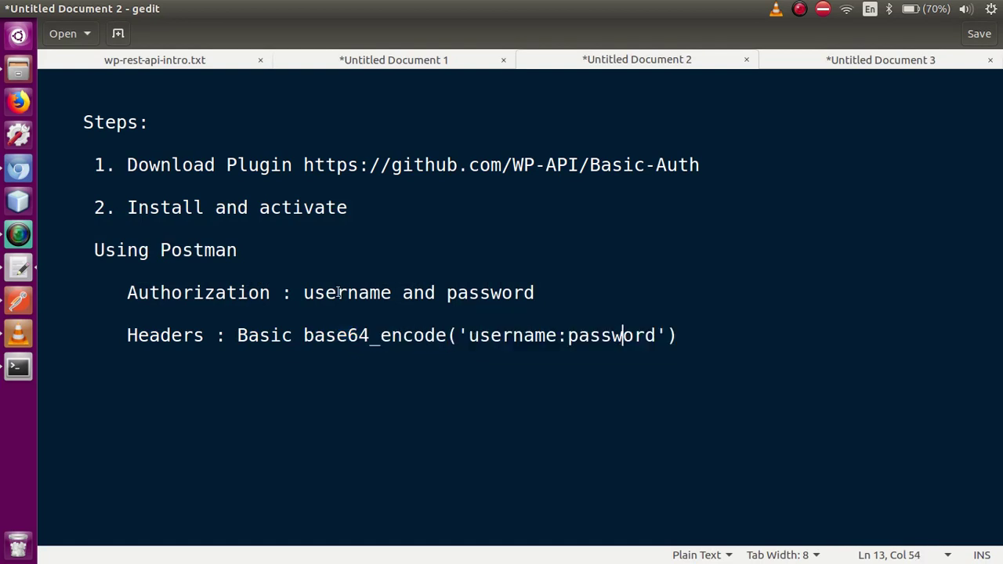
Review the Authorization header in Postman's Headers table and the full request URL
{"action": "left_click", "coordinate": [18, 301]}
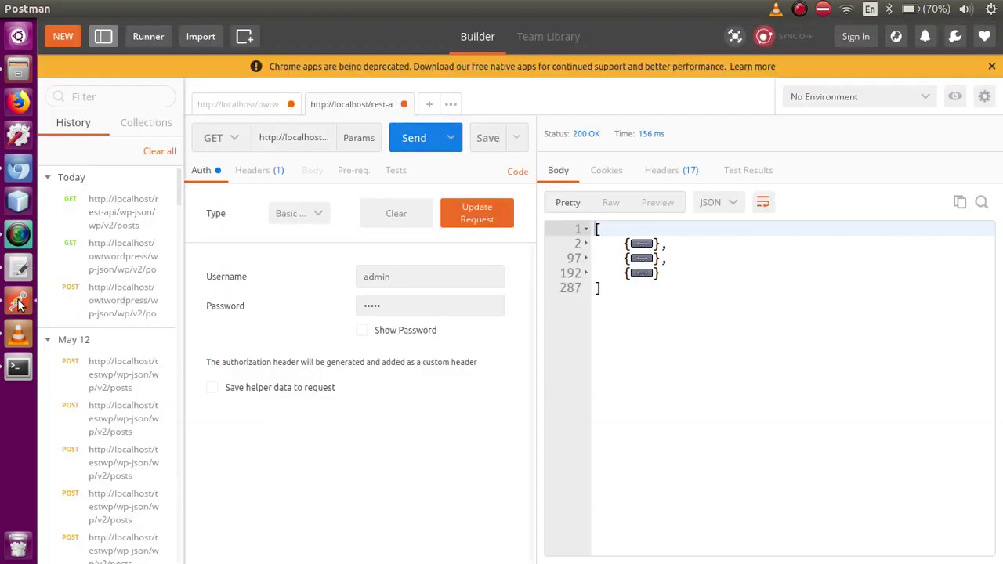
{"action": "left_click", "coordinate": [265, 173]}
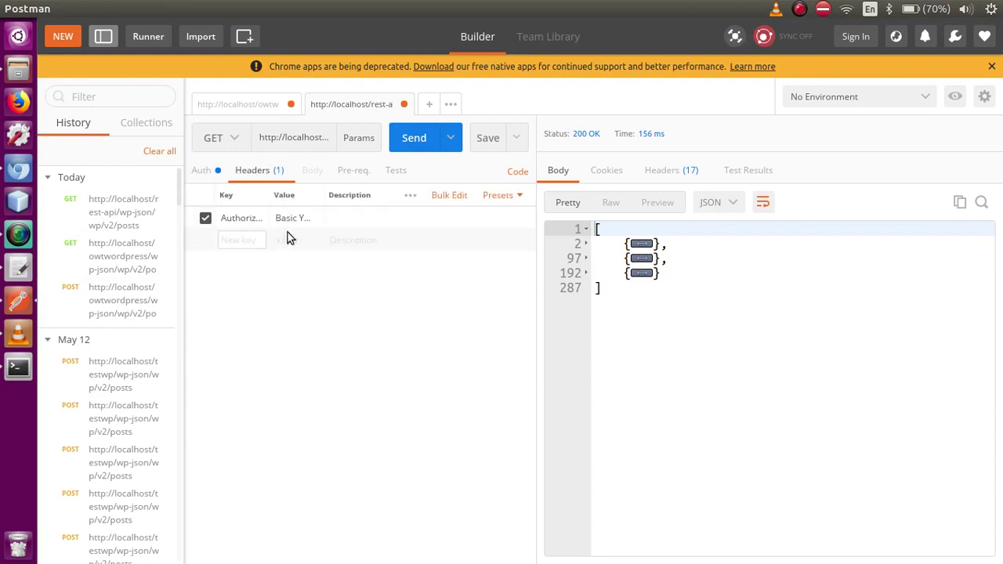
{"action": "left_click", "coordinate": [304, 142]}
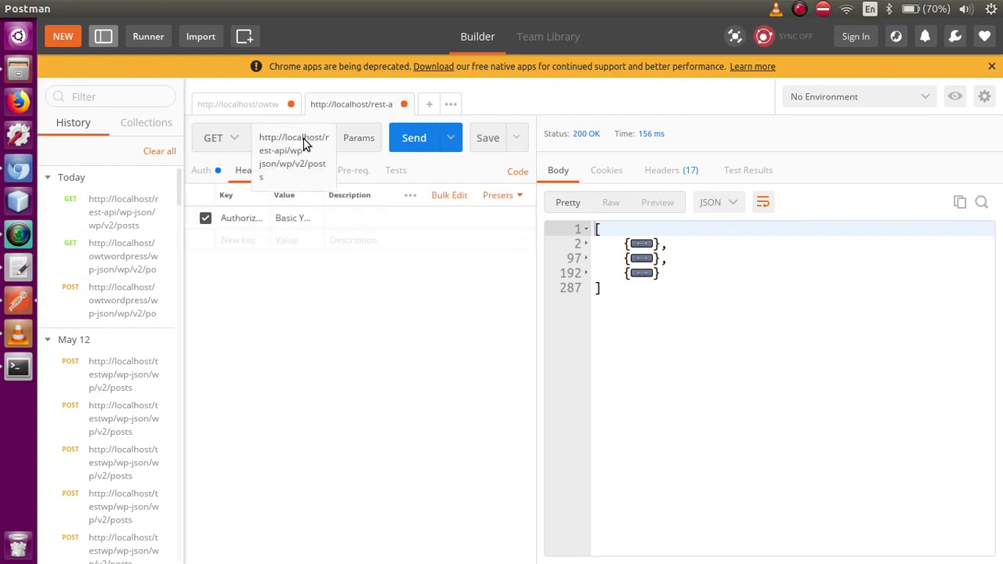
{"action": "key", "text": "alt+Tab"}
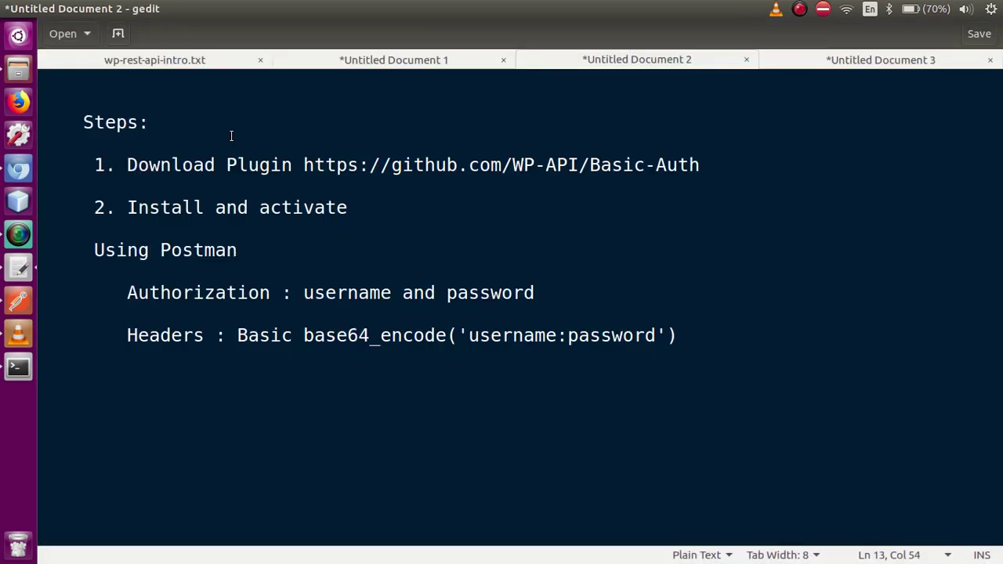
Glance at JSON Editor Online, then open wp-rest-api-intro.txt showing the Part #8 Basic Auth title
{"action": "key", "text": "alt+Tab"}
{"action": "left_click", "coordinate": [764, 29]}
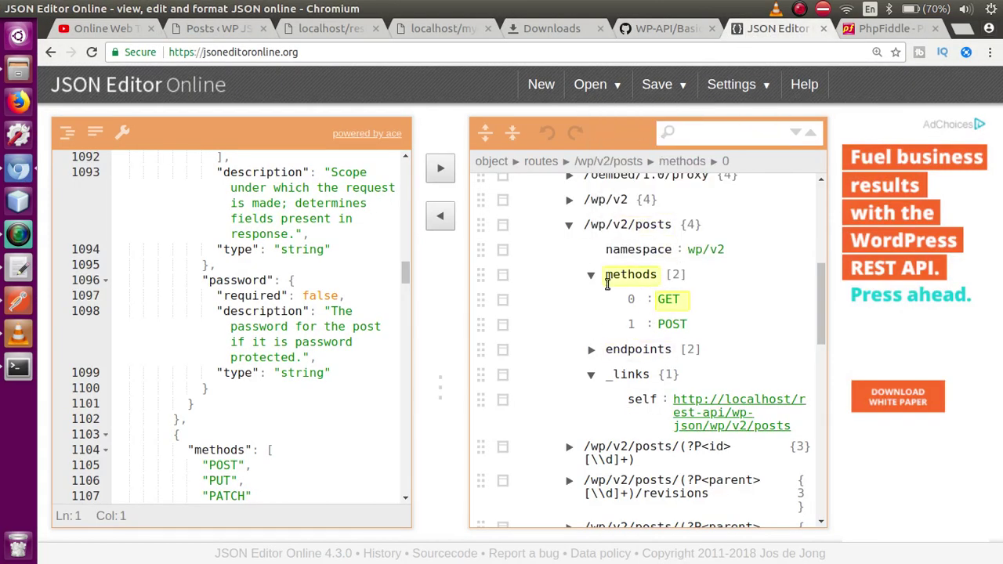
{"action": "key", "text": "alt+Tab"}
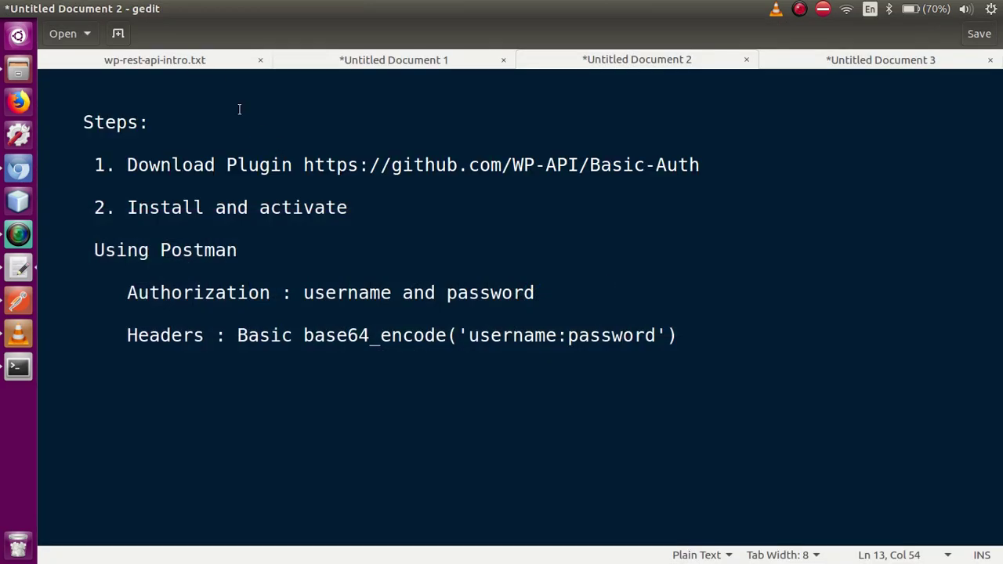
{"action": "left_click", "coordinate": [211, 60]}
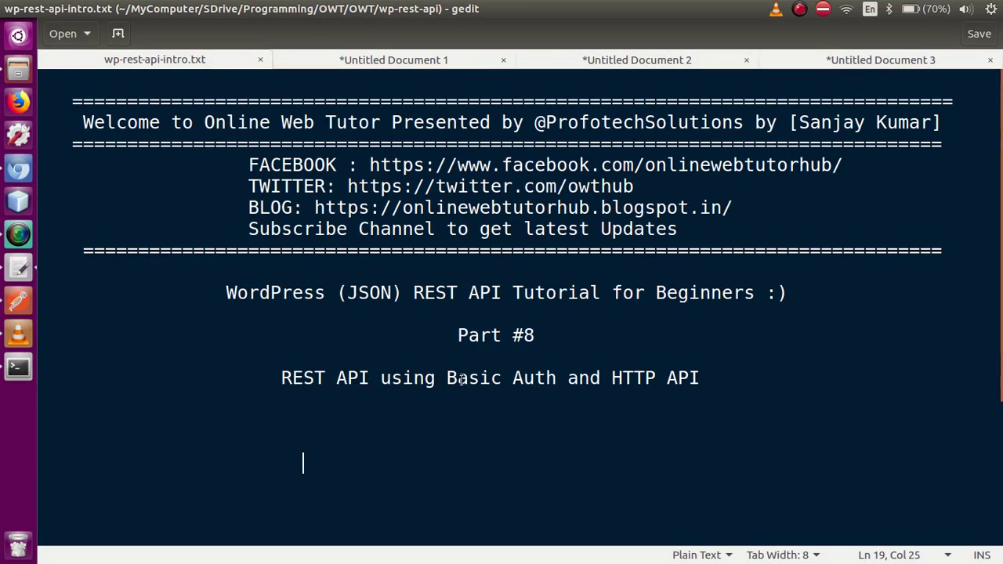
{"action": "left_click_drag", "start_coordinate": [447, 378], "coordinate": [567, 383]}
{"action": "left_click", "coordinate": [567, 382]}
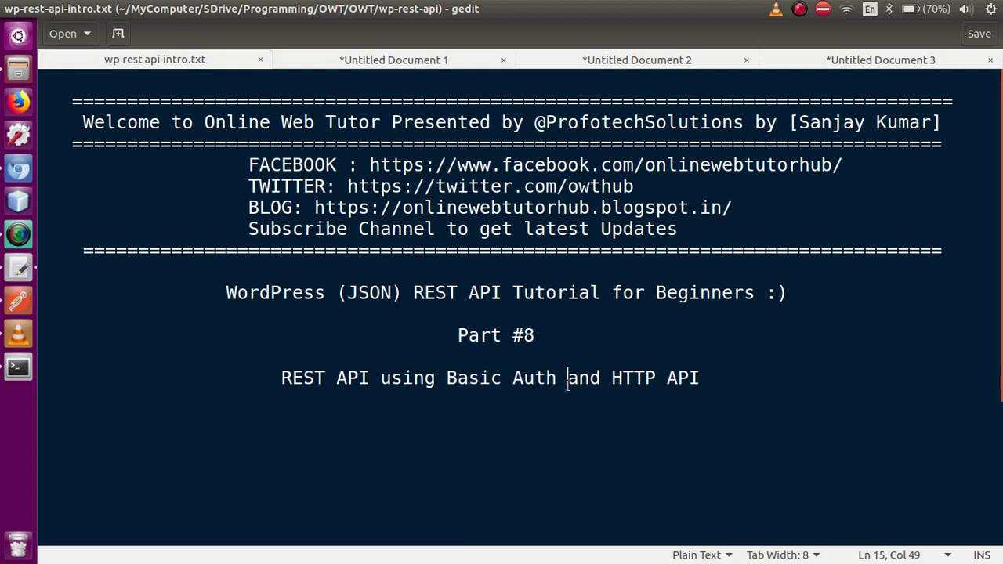